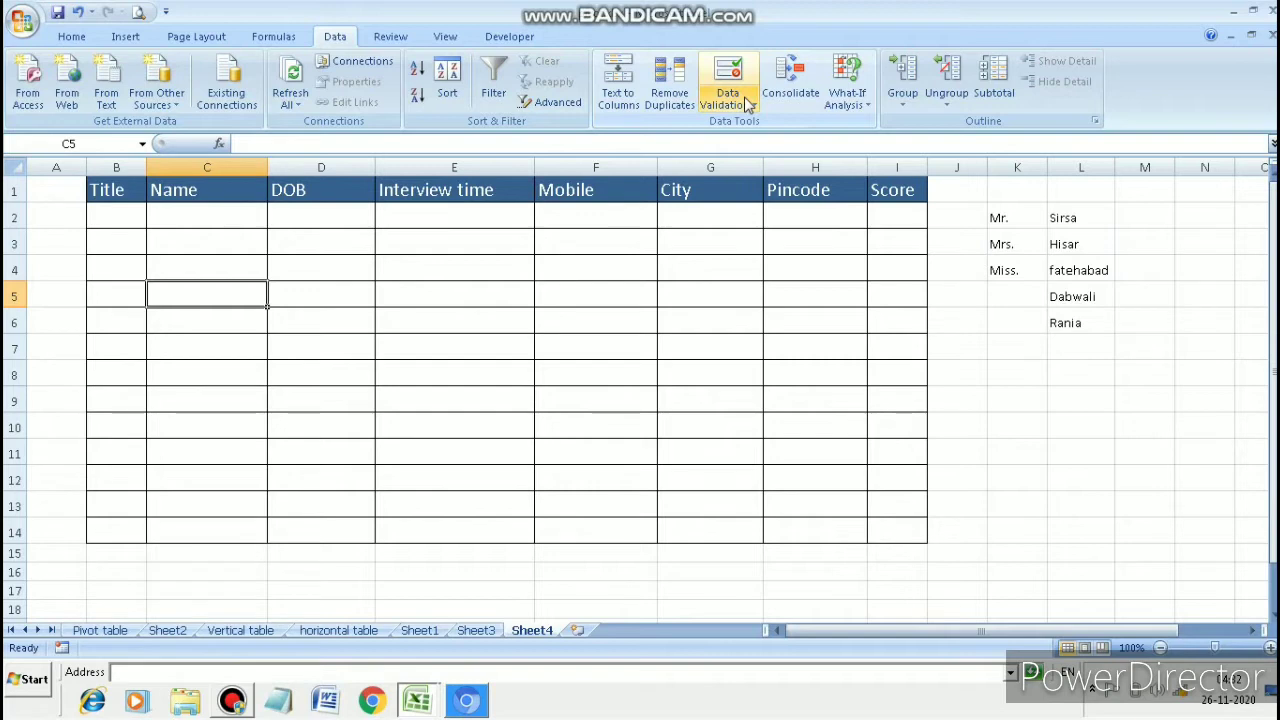
# Step: Set the Title in cell B2 to Mr. from its validation list
pyautogui.click(106, 210)
pyautogui.click(155, 219)
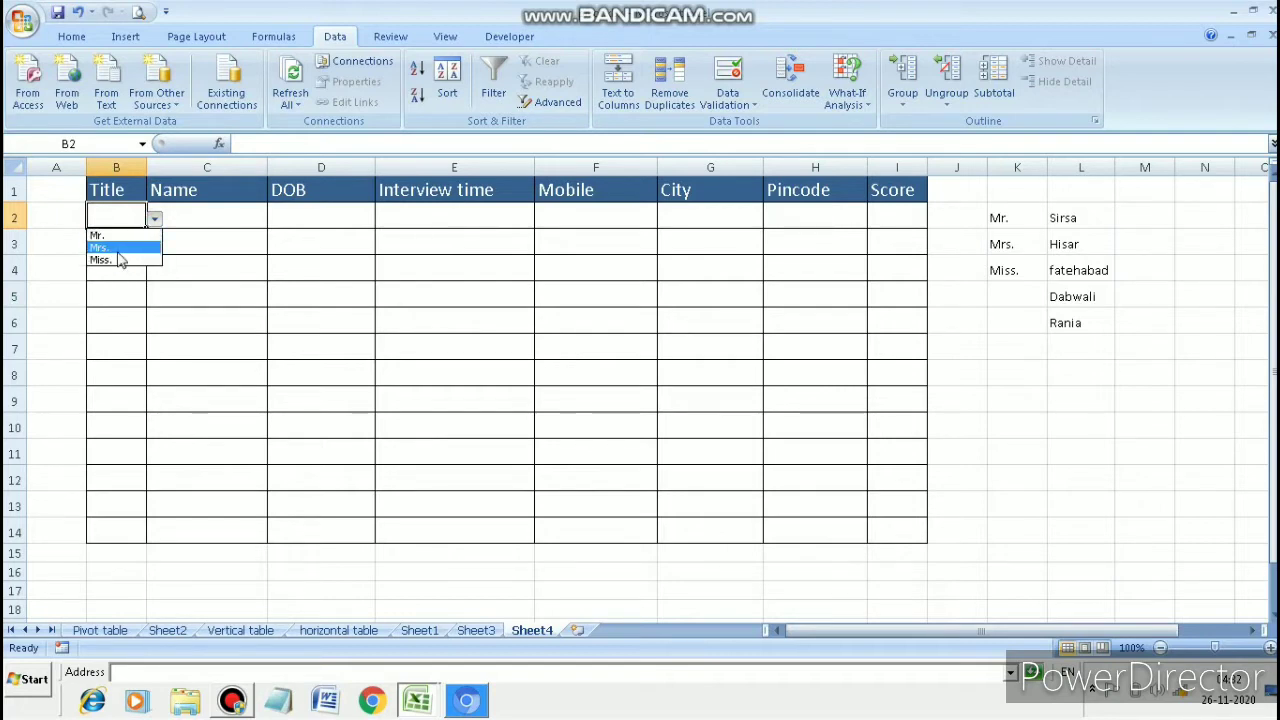
pyautogui.click(105, 235)
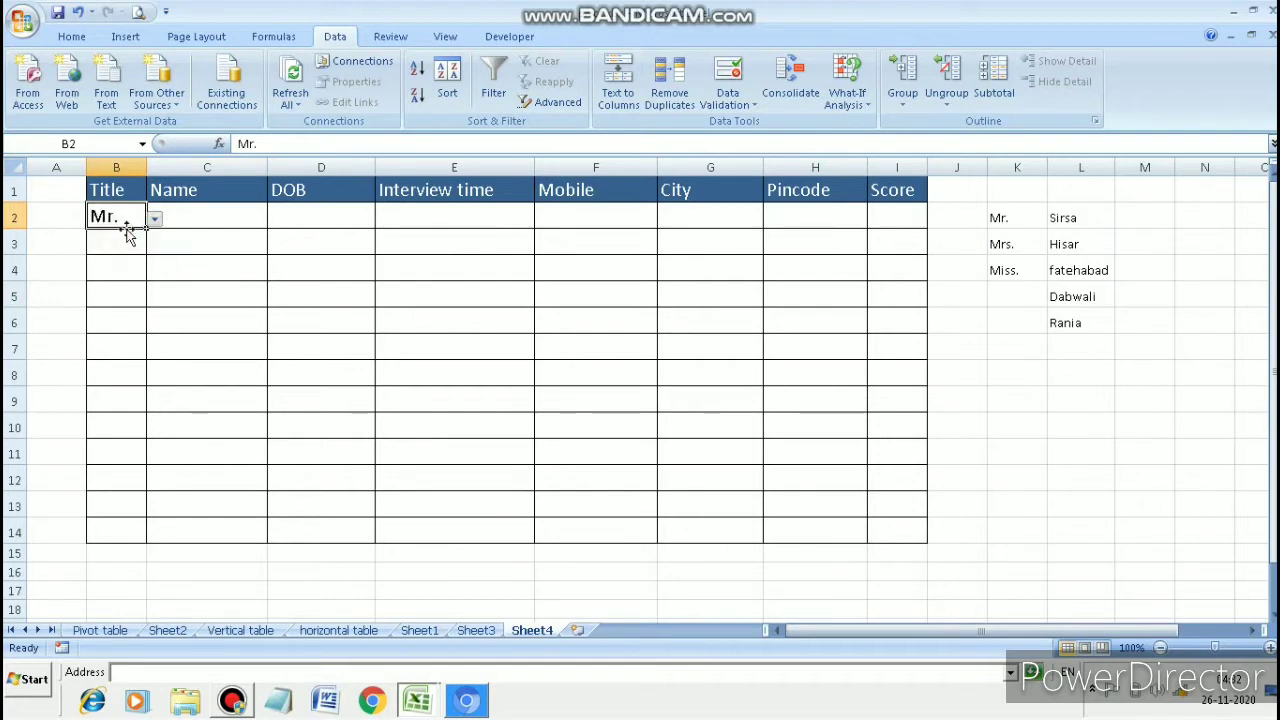
# Step: Test the Name column's validation by trying to enter 2345 in cell C2
pyautogui.click(178, 218)
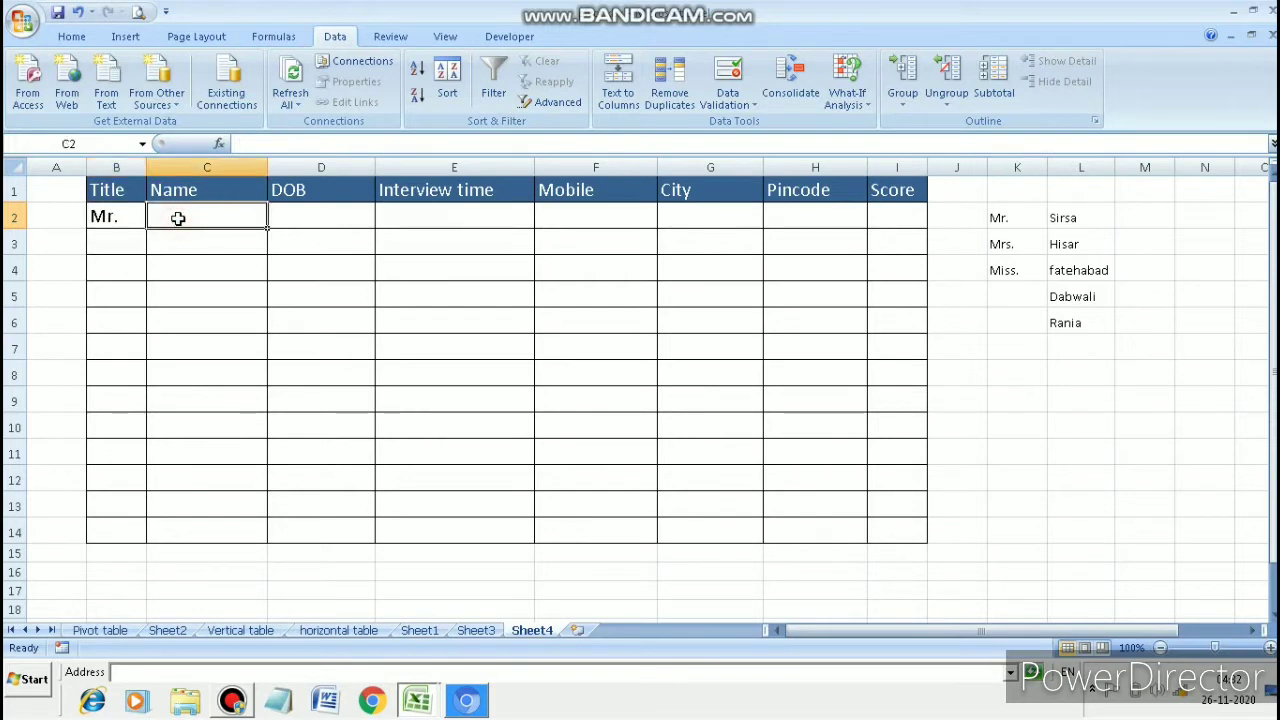
pyautogui.write('2')
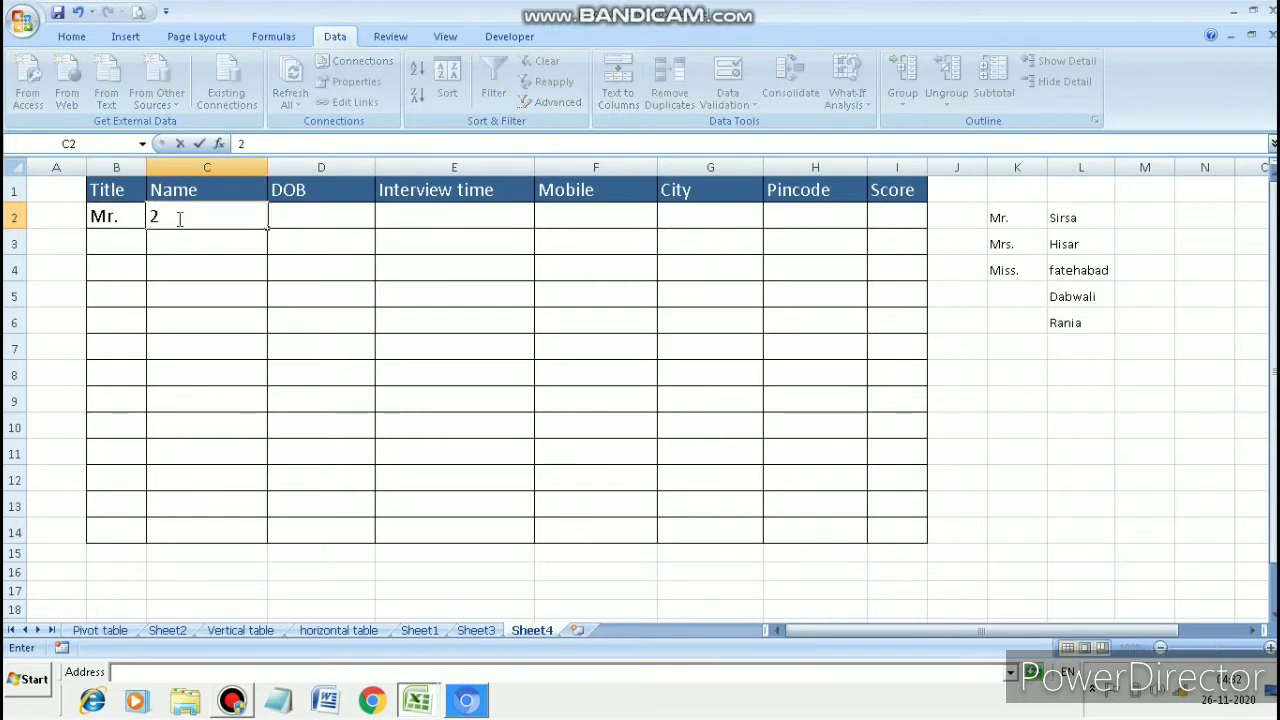
pyautogui.write('345')
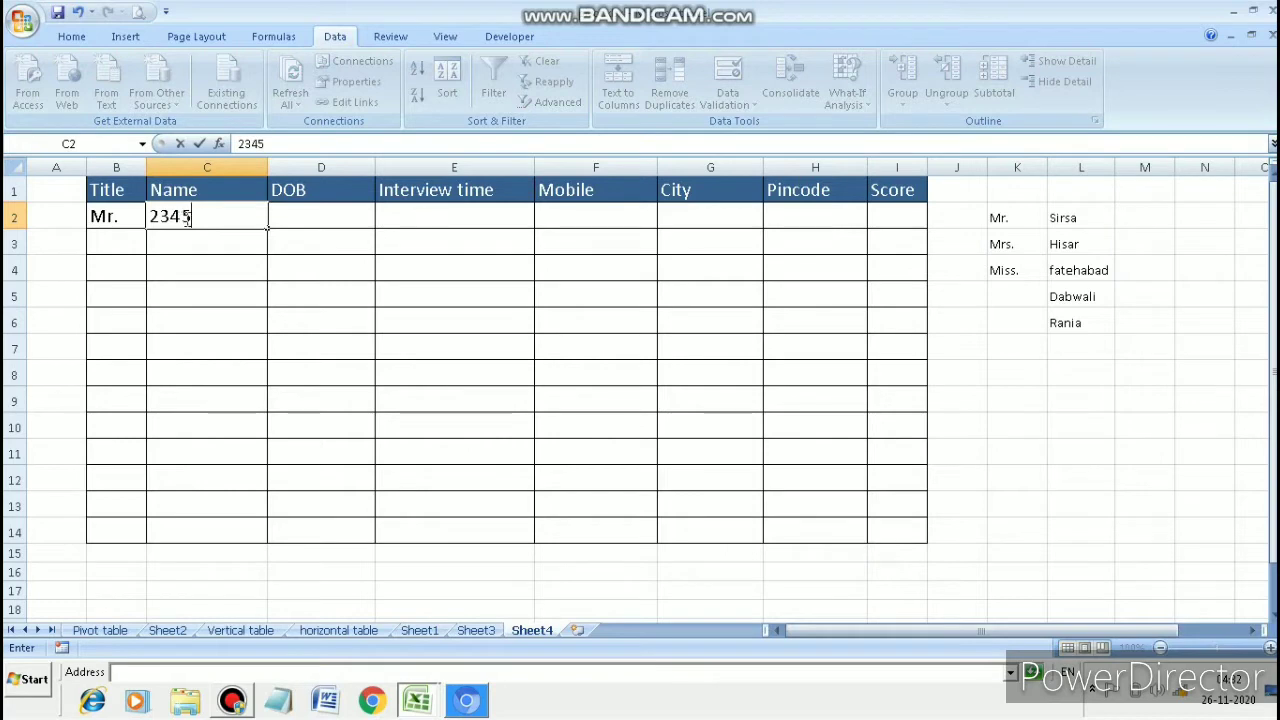
pyautogui.press('Return')
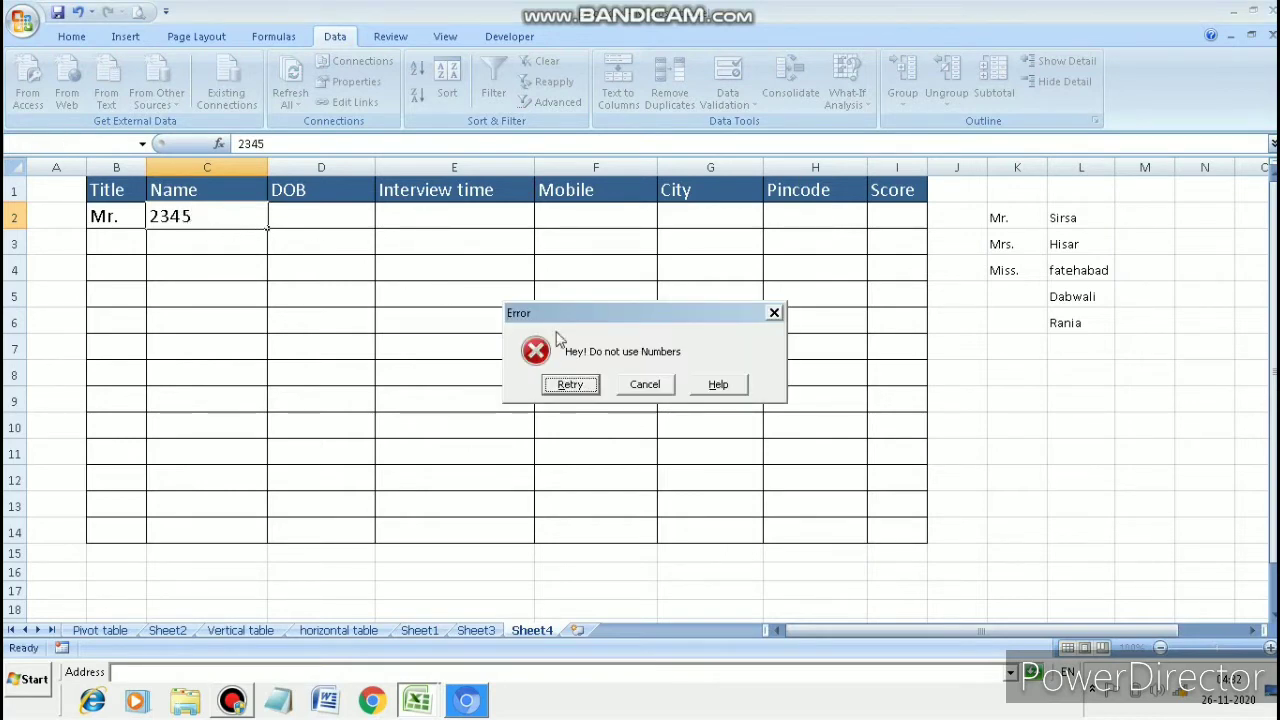
# Step: Retry the entry in cell C2 with the candidate's first name instead of a number
pyautogui.click(588, 388)
pyautogui.write('s')
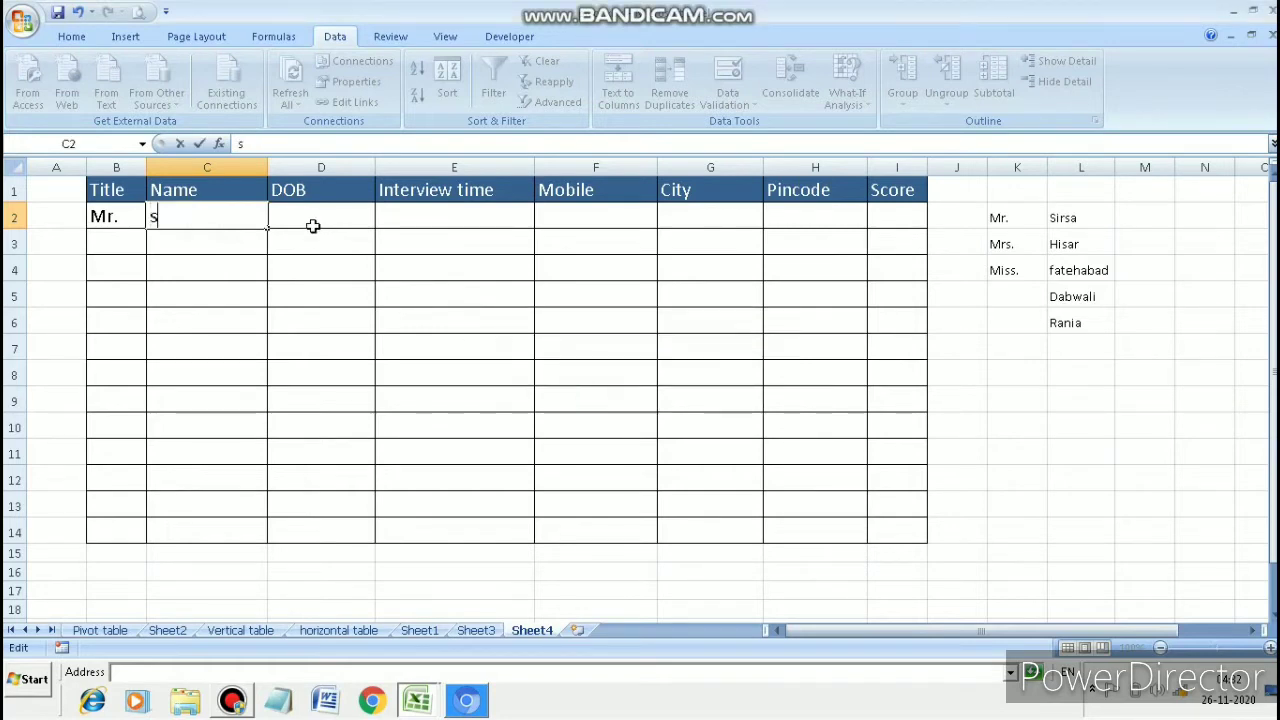
pyautogui.write('unil')
# Step: Test the DOB column's age validation by trying to enter a date of birth for someone younger than 20 in cell D2
pyautogui.click(313, 226)
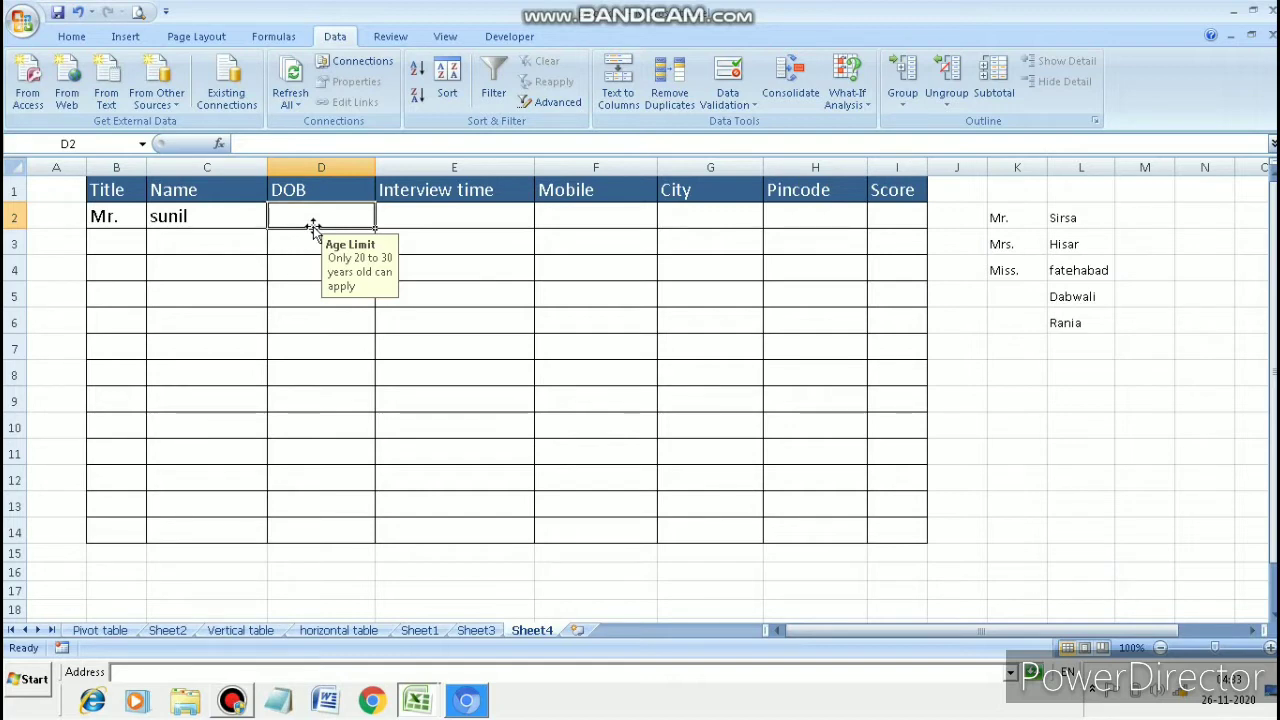
pyautogui.write('1/')
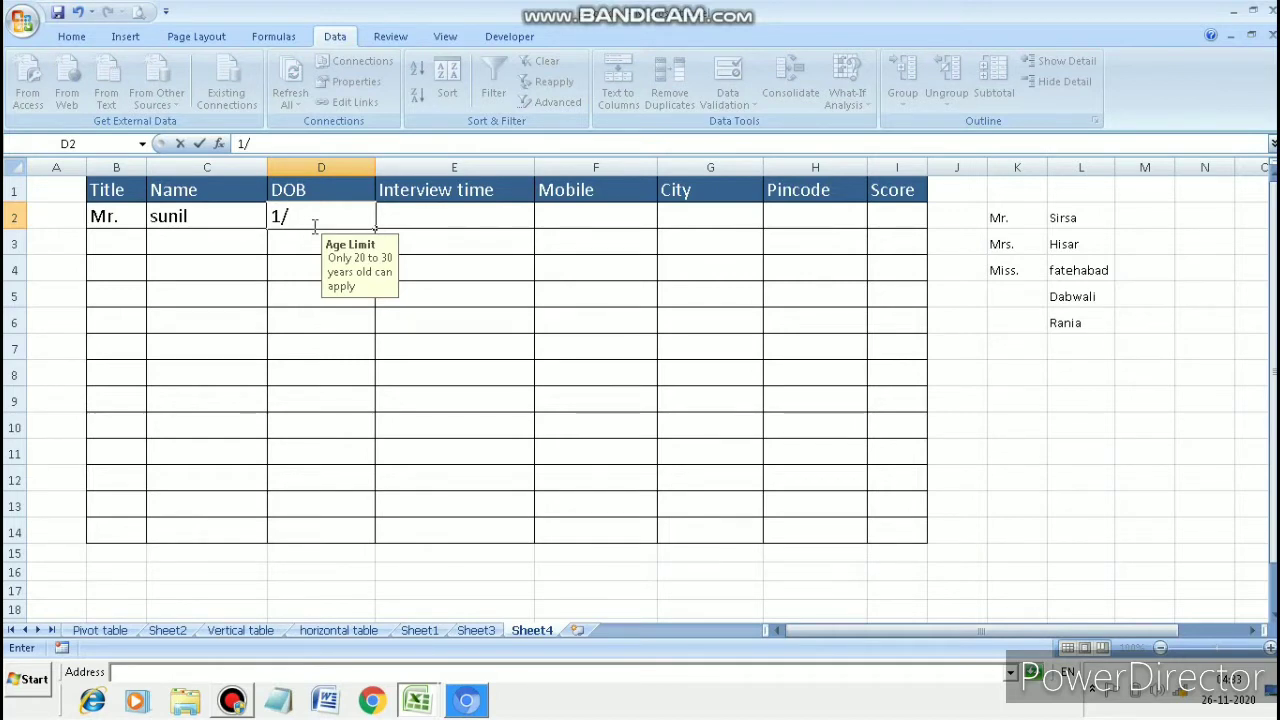
pyautogui.write('12/2015')
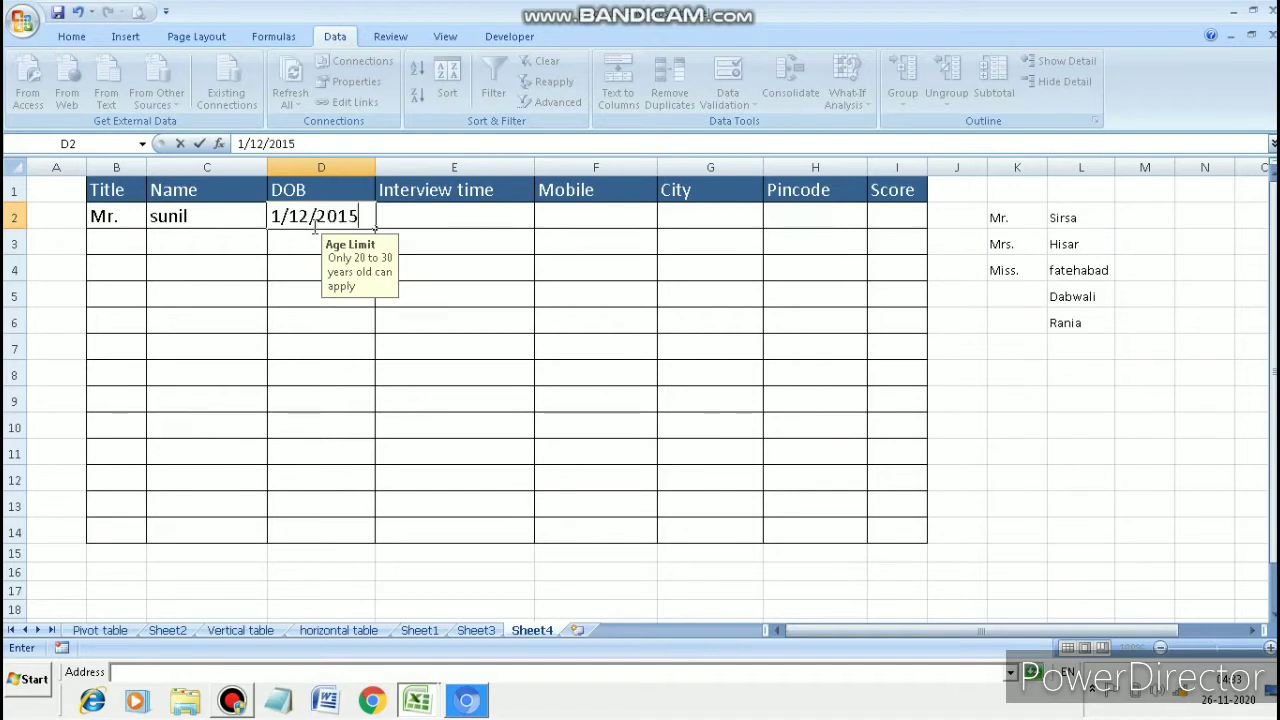
pyautogui.press('Return')
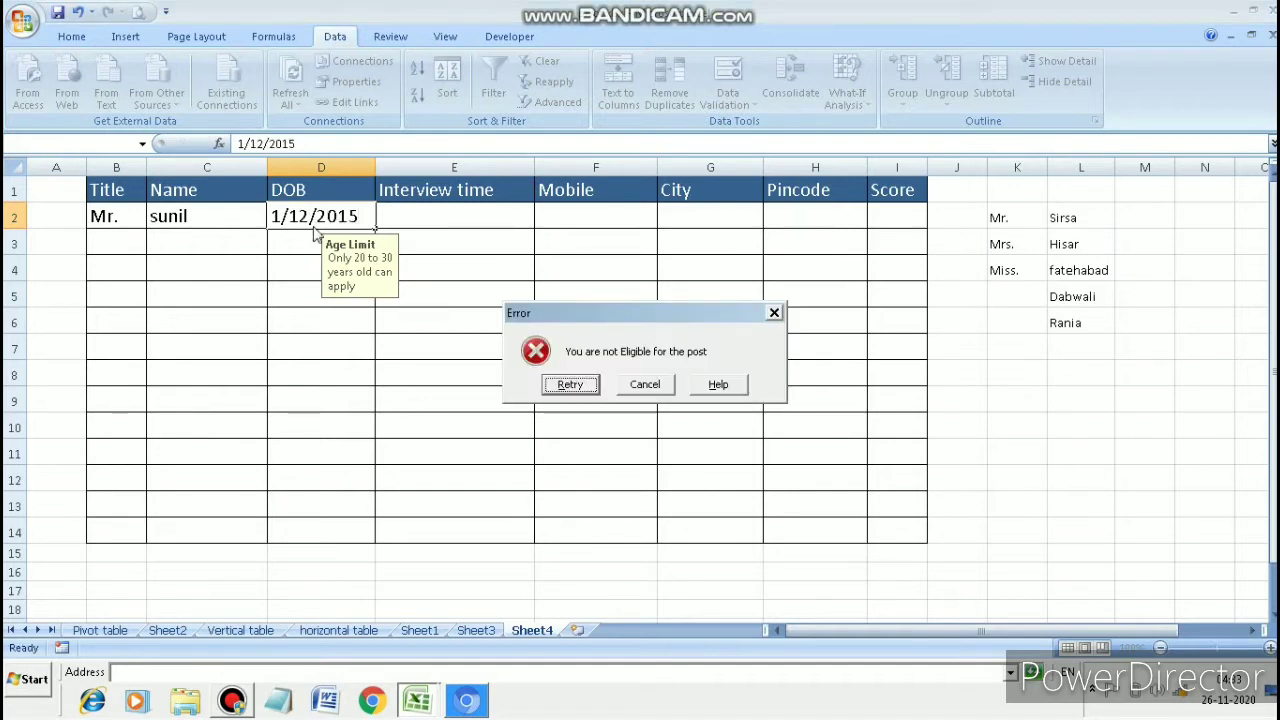
# Step: Retry the DOB entry in cell D2, changing its year so the date of birth meets the 20 to 30 age limit
pyautogui.click(570, 385)
pyautogui.click(362, 217)
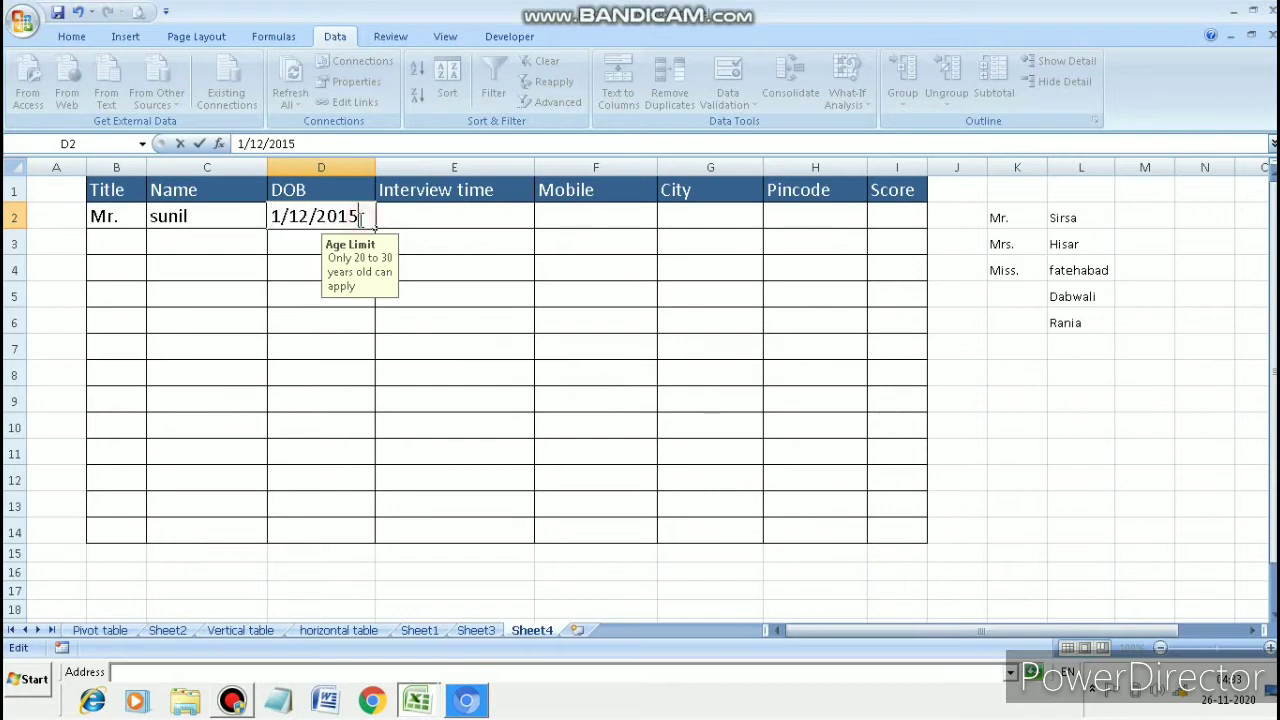
pyautogui.press('BackSpace')
pyautogui.press('BackSpace')
pyautogui.write('00')
pyautogui.press('Tab')
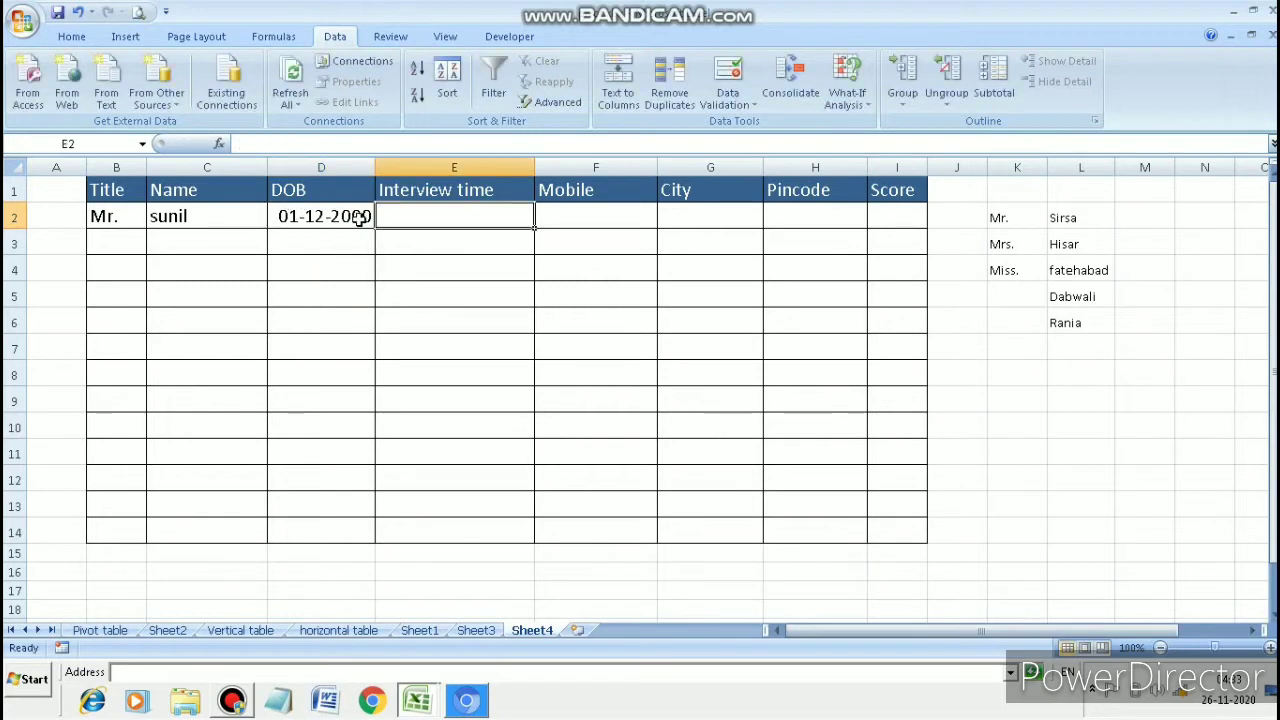
# Step: Test the Interview time validation by trying to enter 9pm in cell E2
pyautogui.click(431, 219)
pyautogui.write('9pm')
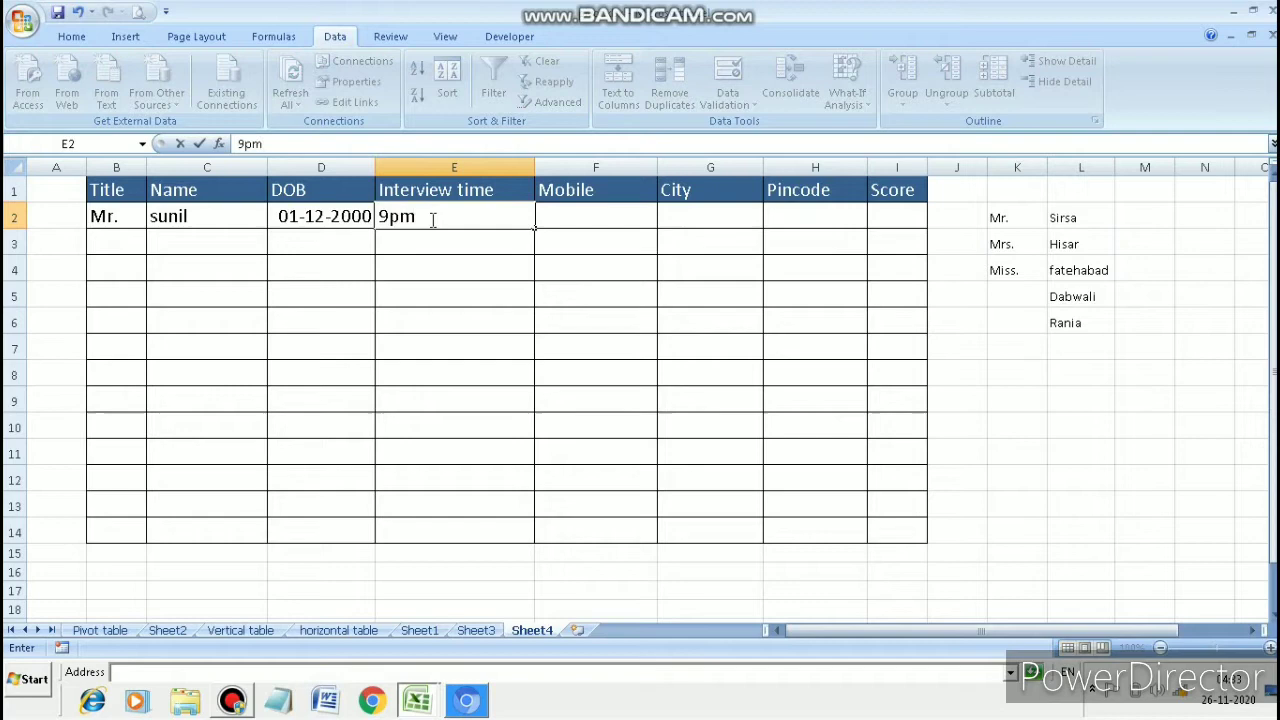
pyautogui.press('Return')
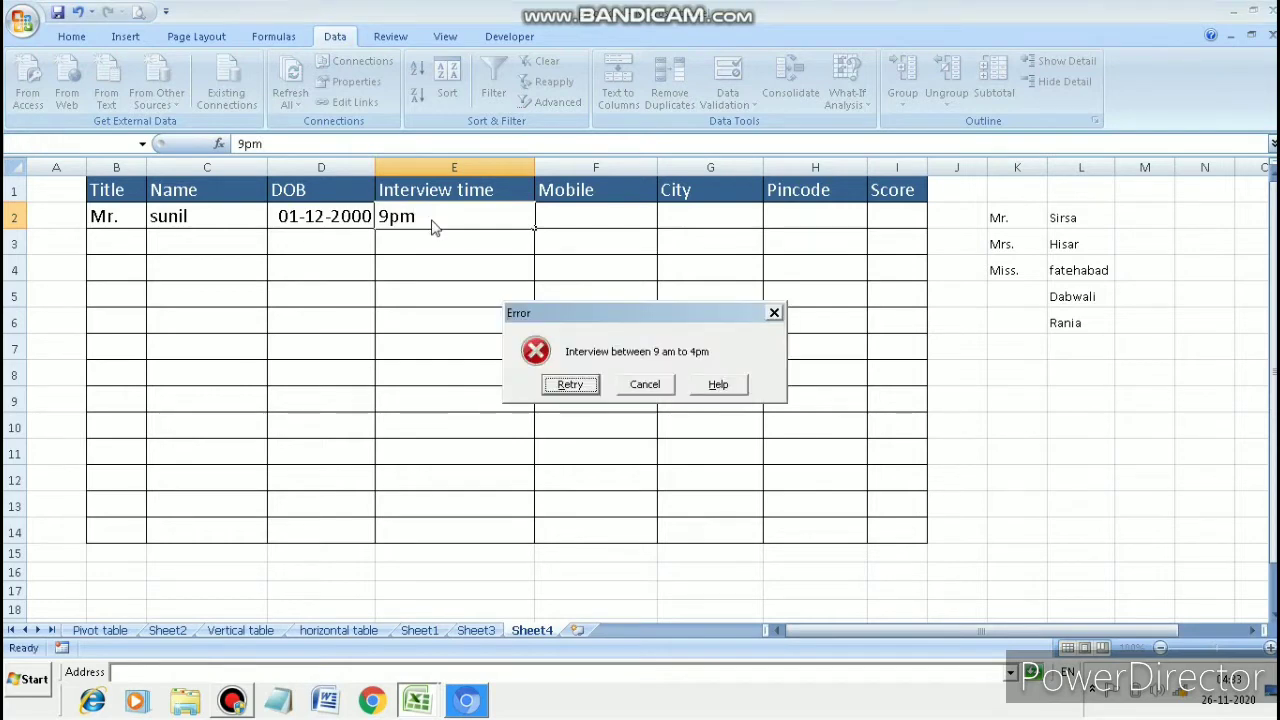
# Step: Retry the Interview time in cell E2 with 3:00:00 pm
pyautogui.click(575, 386)
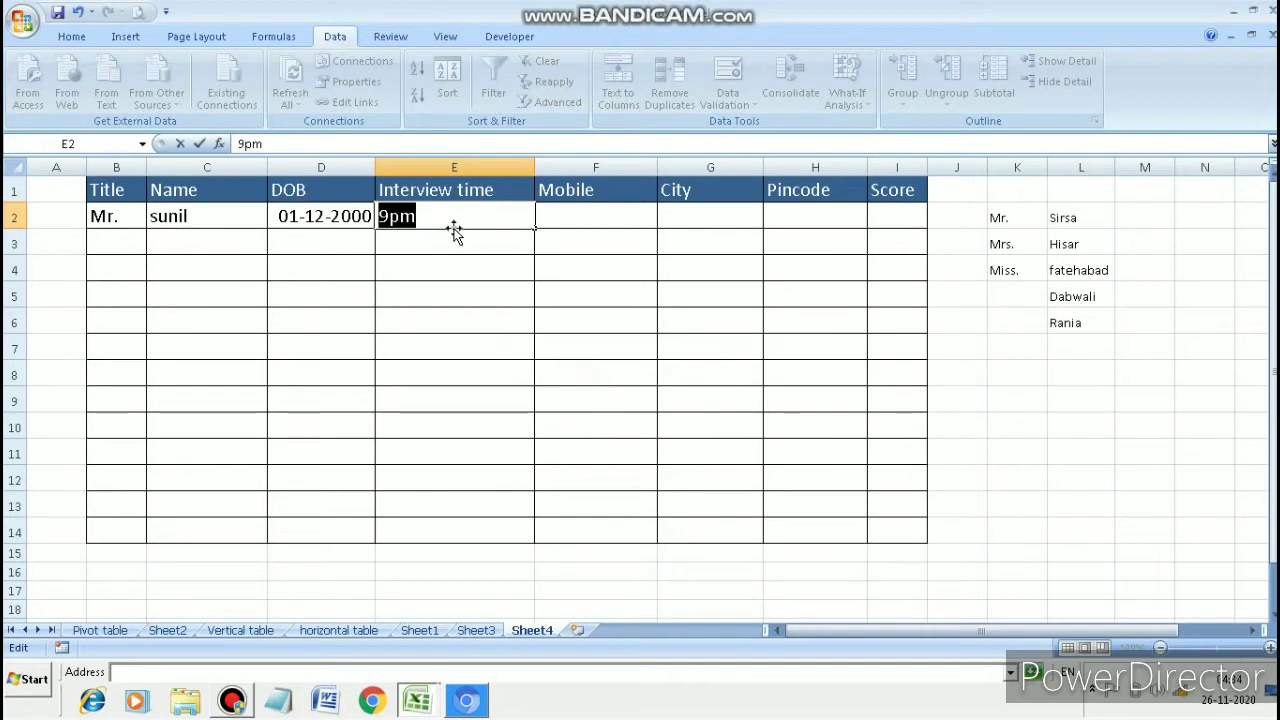
pyautogui.write('3:00')
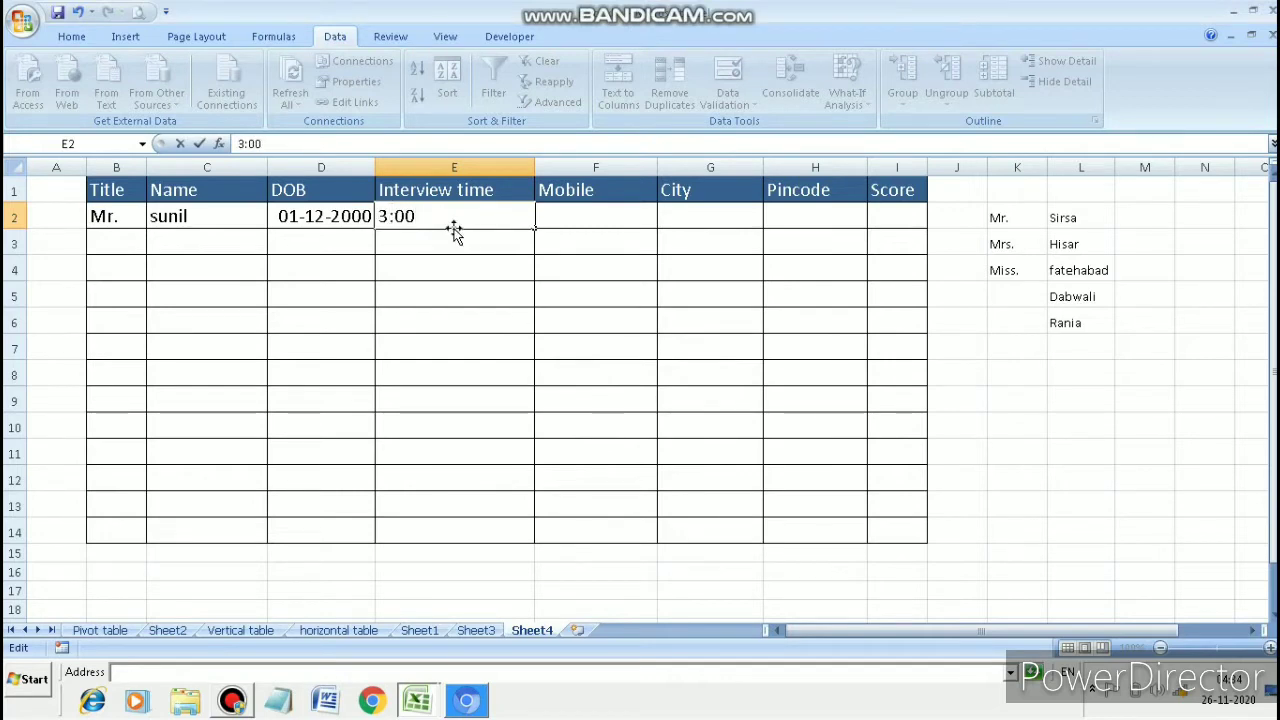
pyautogui.write(':00 pm')
# Step: Test the Mobile column's validation by trying to enter the text kdfjkdjf in cell F2
pyautogui.click(564, 210)
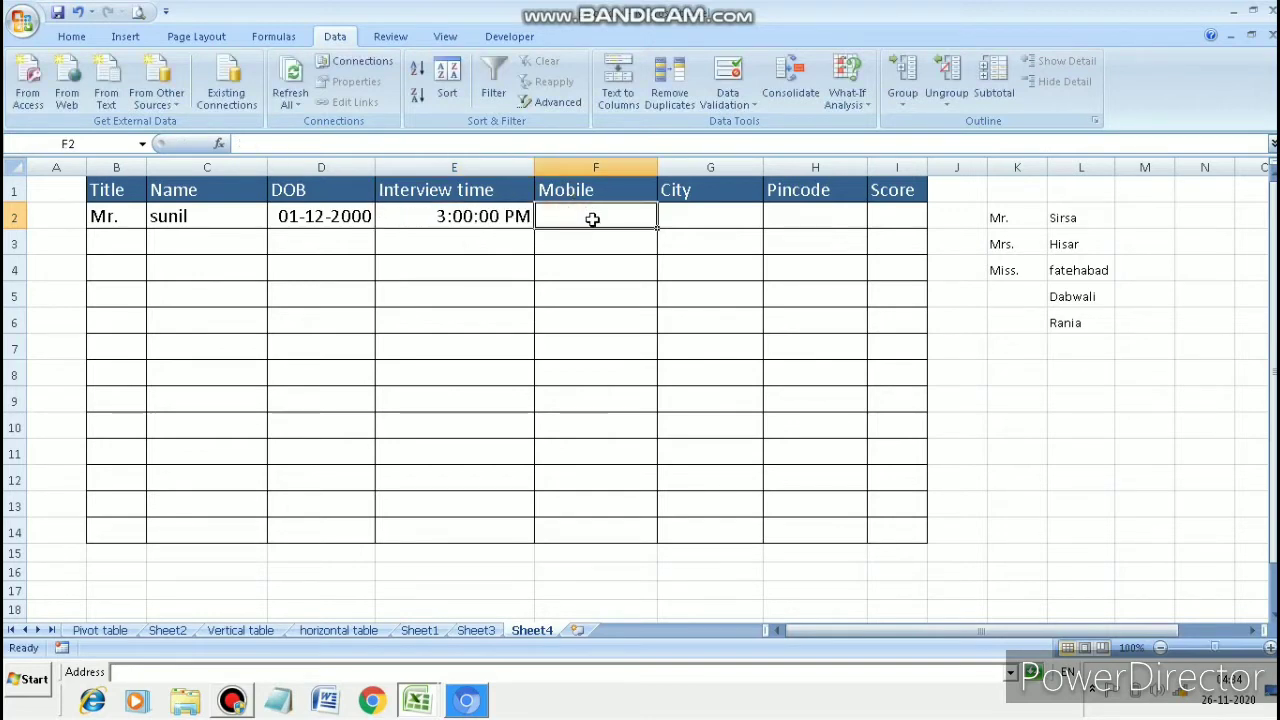
pyautogui.write('kdfjkdjf')
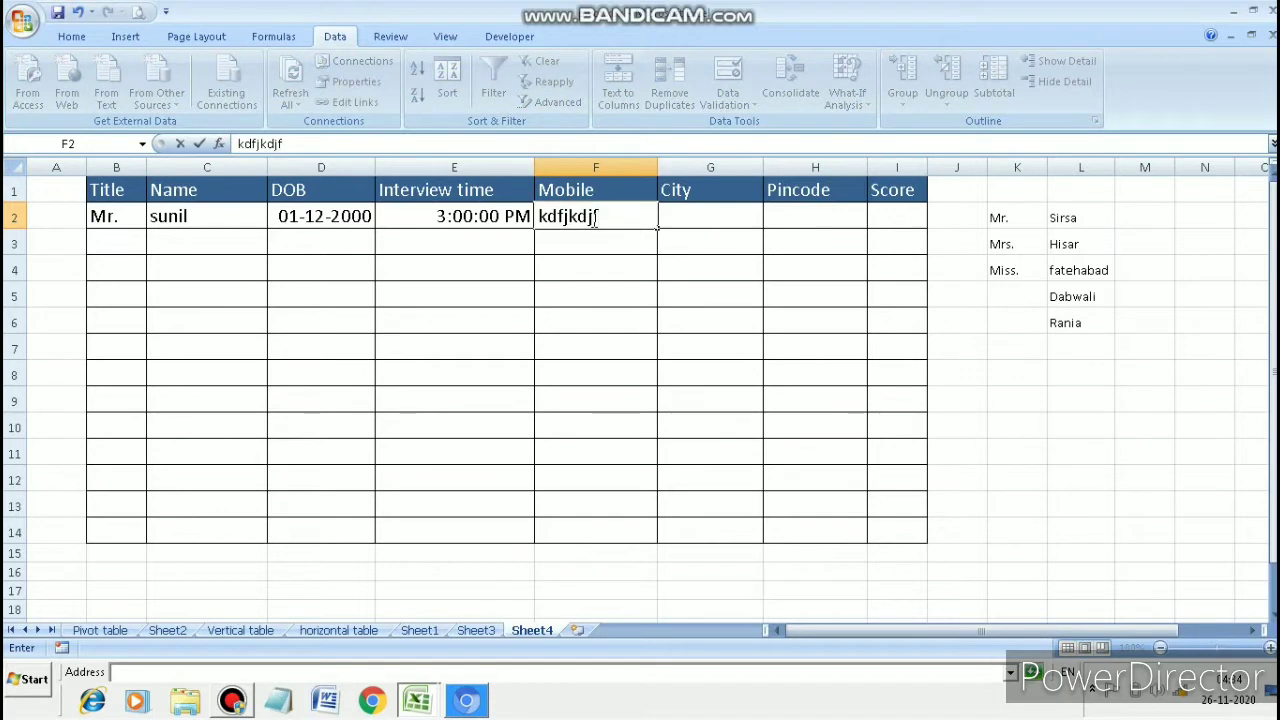
pyautogui.click(606, 251)
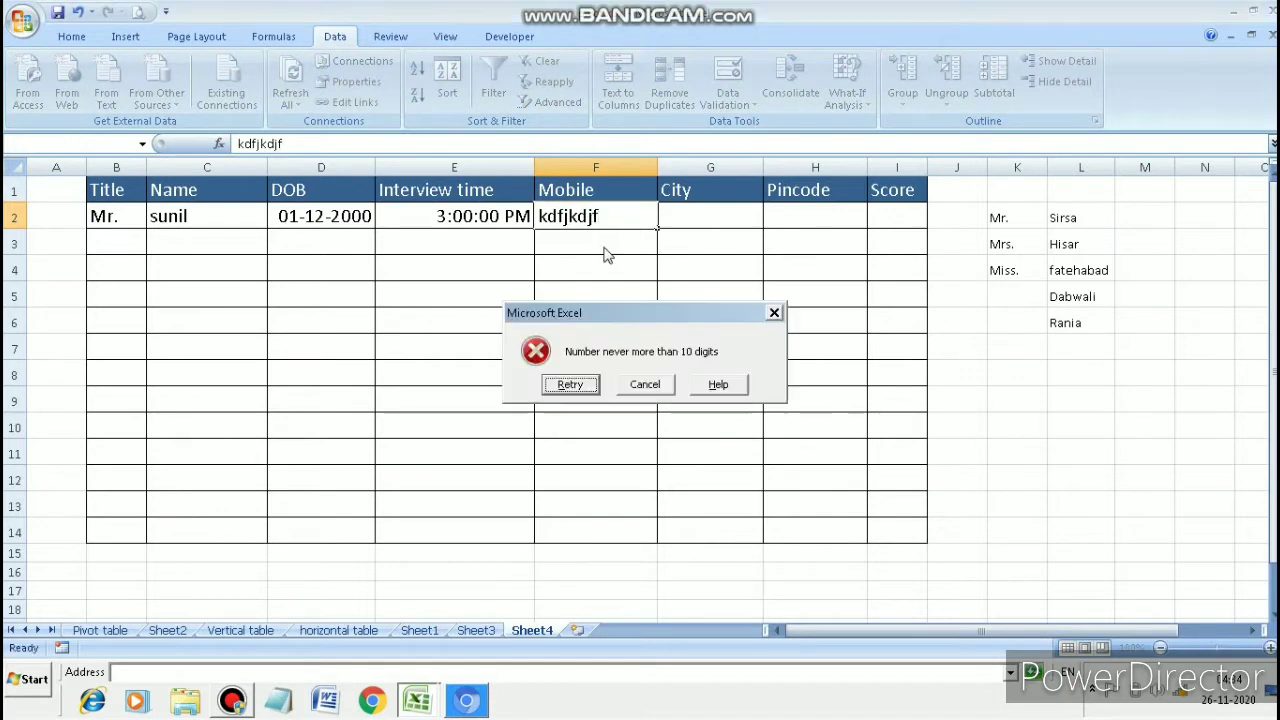
# Step: Retry cell F2 with a 12-digit mobile number to test the column's length limit
pyautogui.click(570, 385)
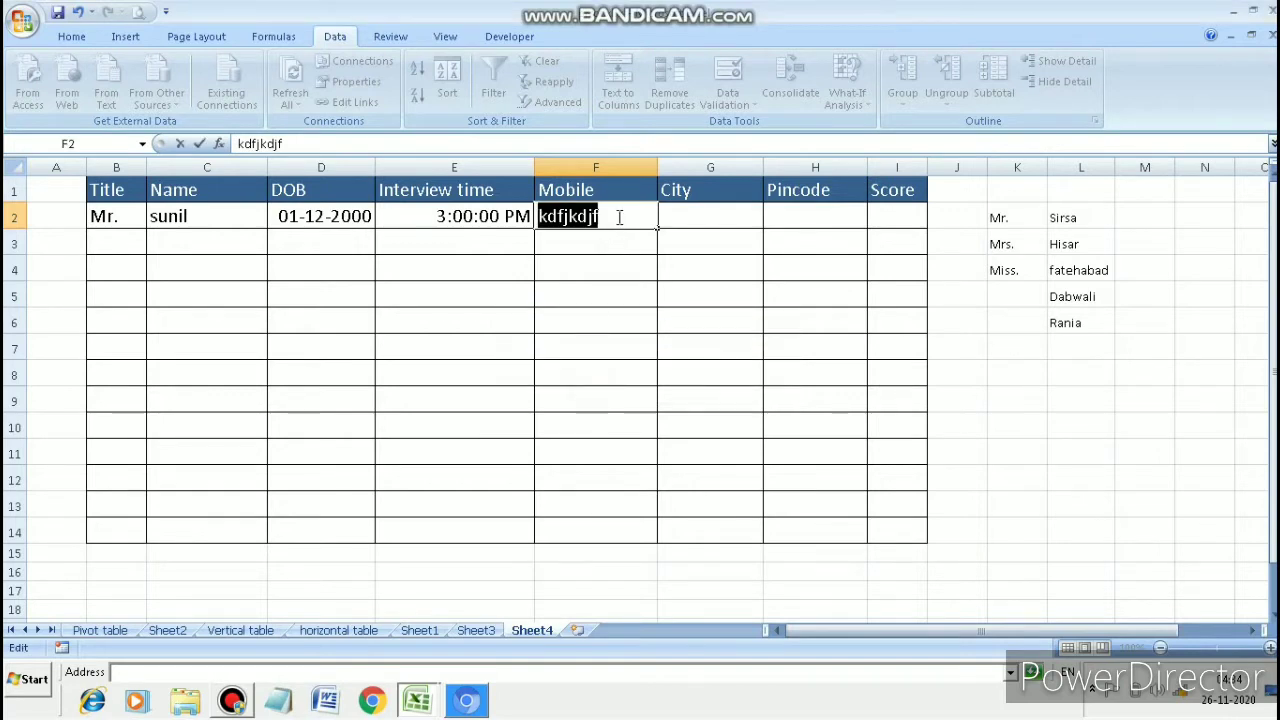
pyautogui.press('BackSpace')
pyautogui.write('2345678765')
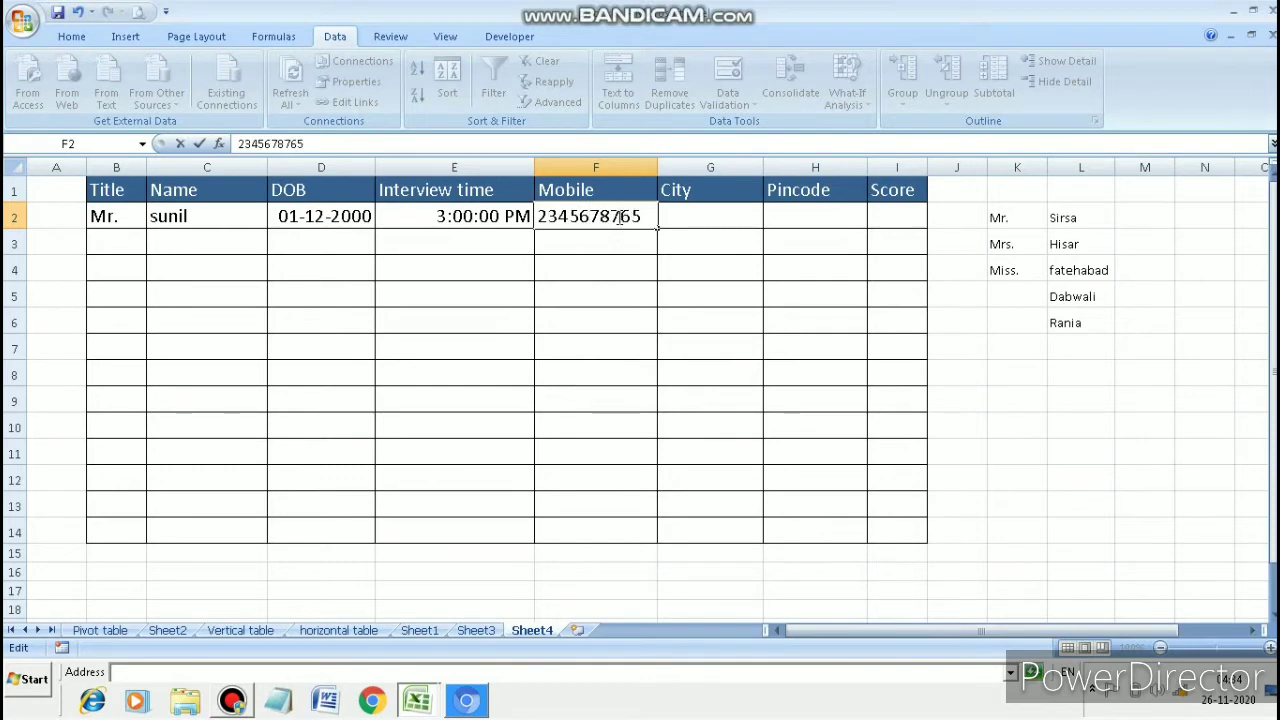
pyautogui.write('32')
pyautogui.click(618, 258)
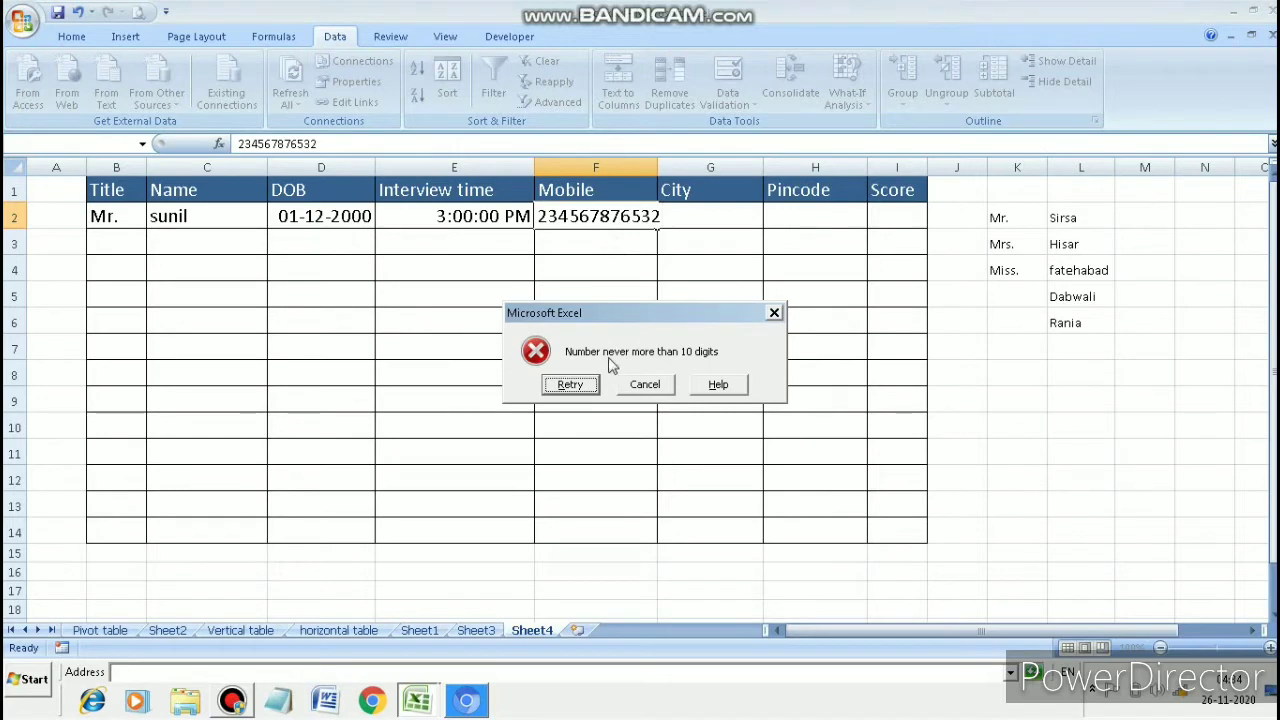
# Step: Replace the rejected entry in cell F2 with a 10-digit mobile number
pyautogui.click(584, 385)
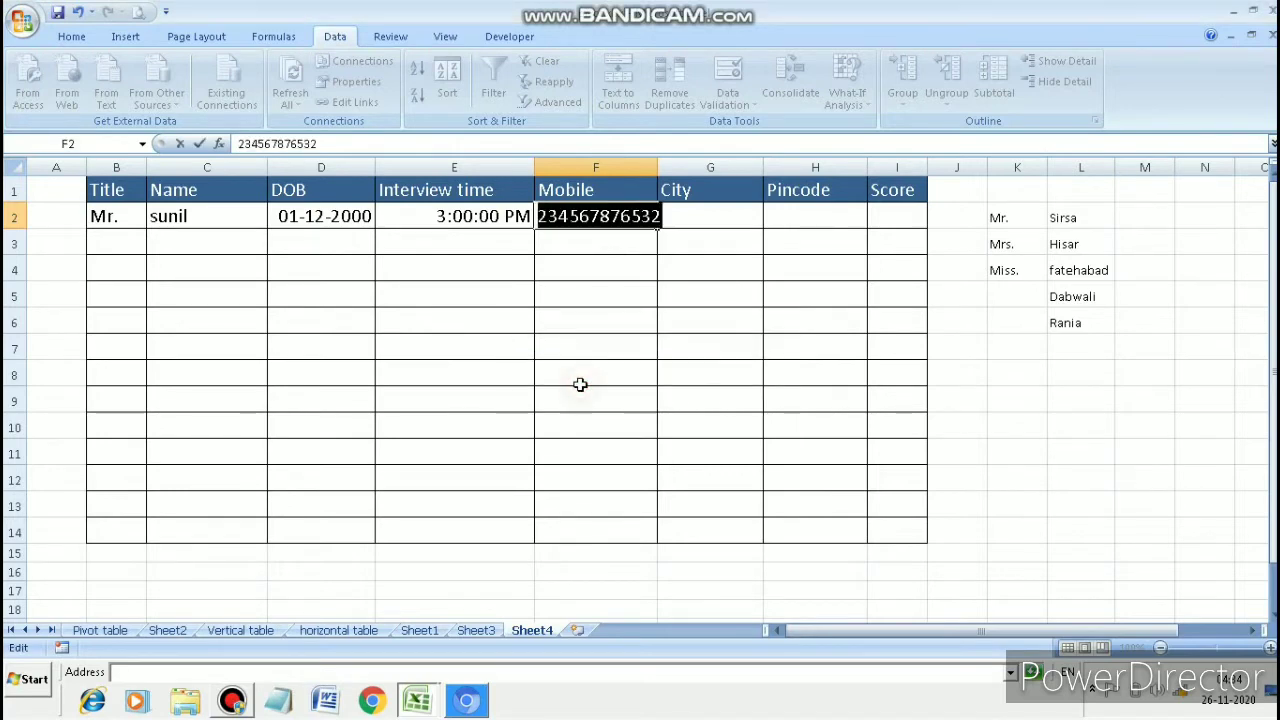
pyautogui.write('123')
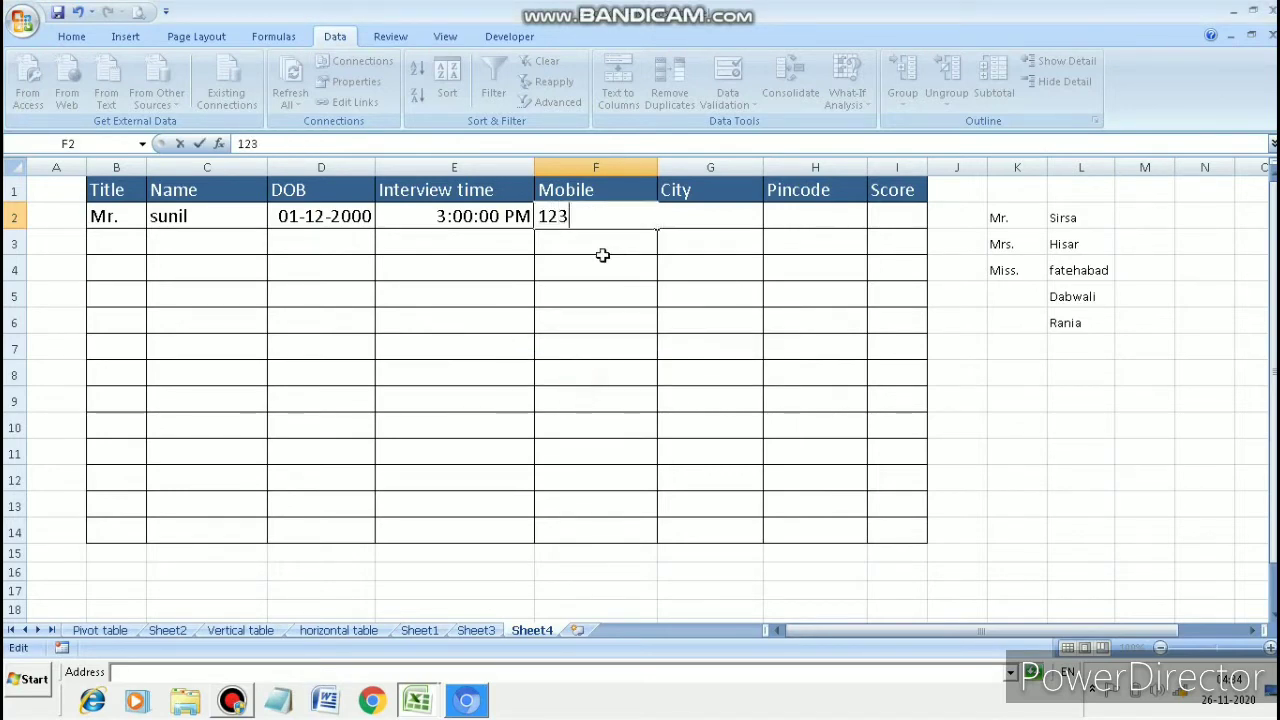
pyautogui.write('4567898')
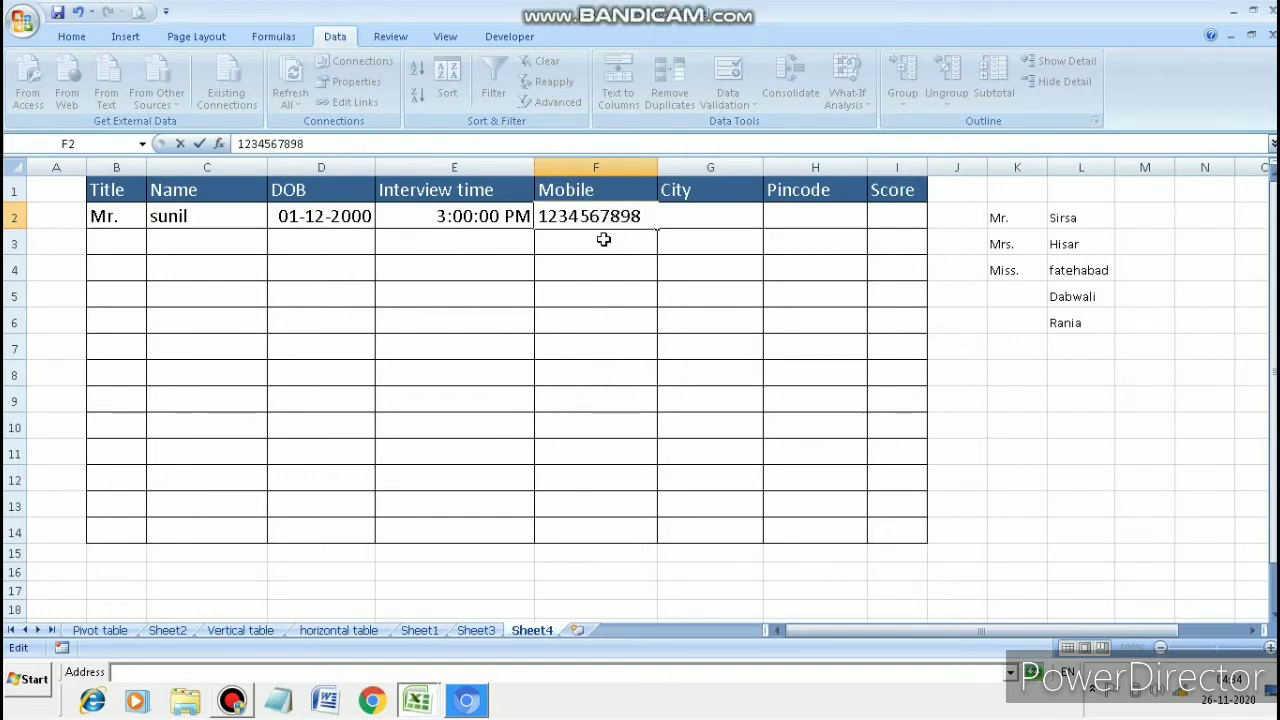
pyautogui.click(603, 240)
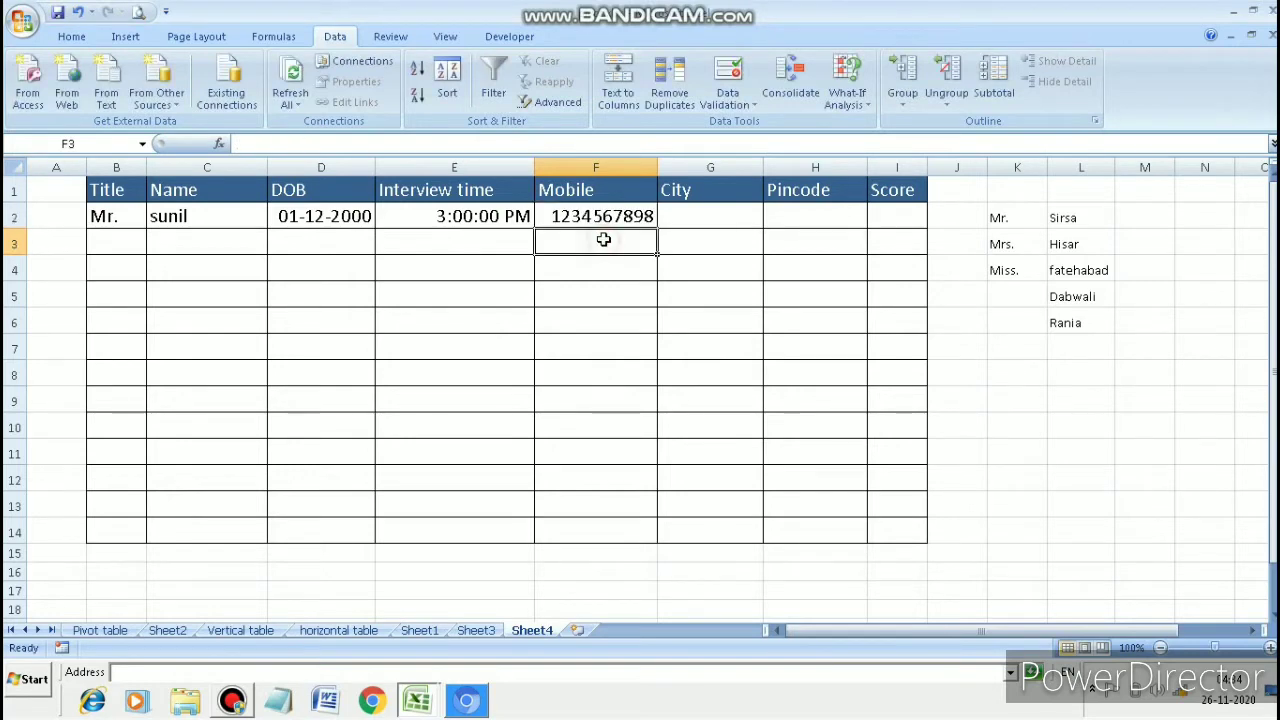
pyautogui.click(605, 220)
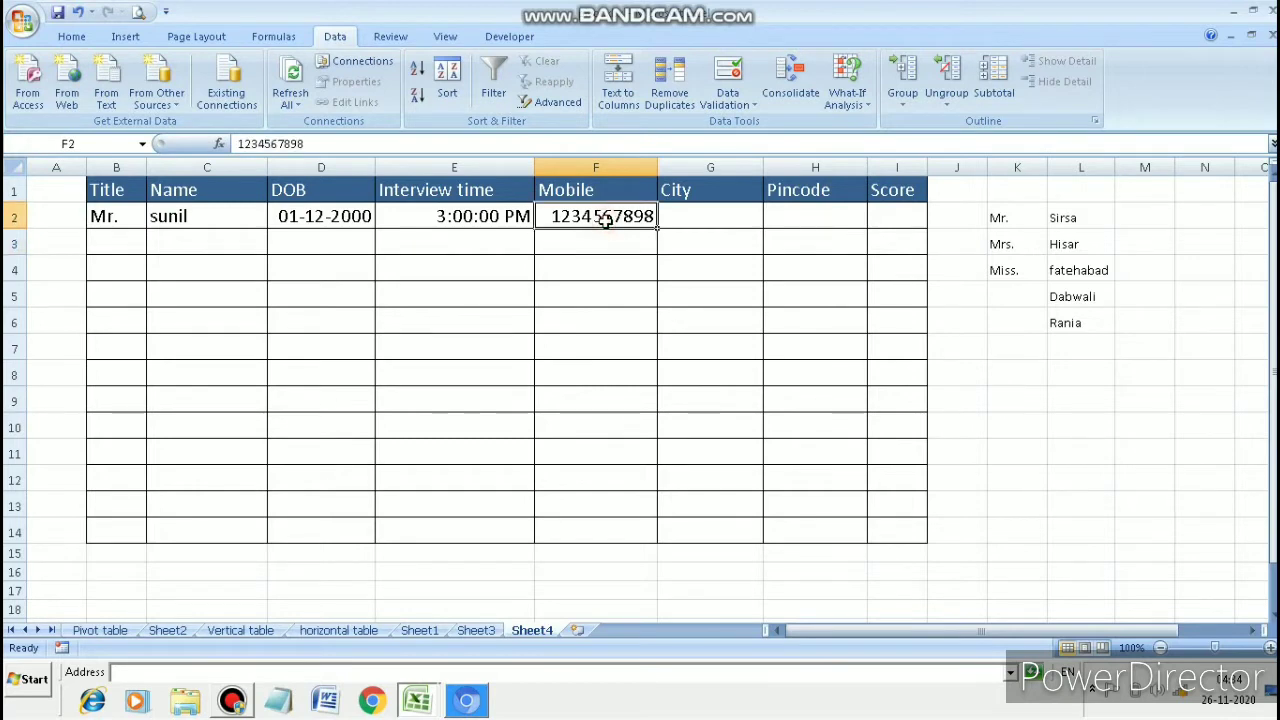
# Step: Test the City column's validation by trying to enter delhi in cell G2
pyautogui.click(690, 210)
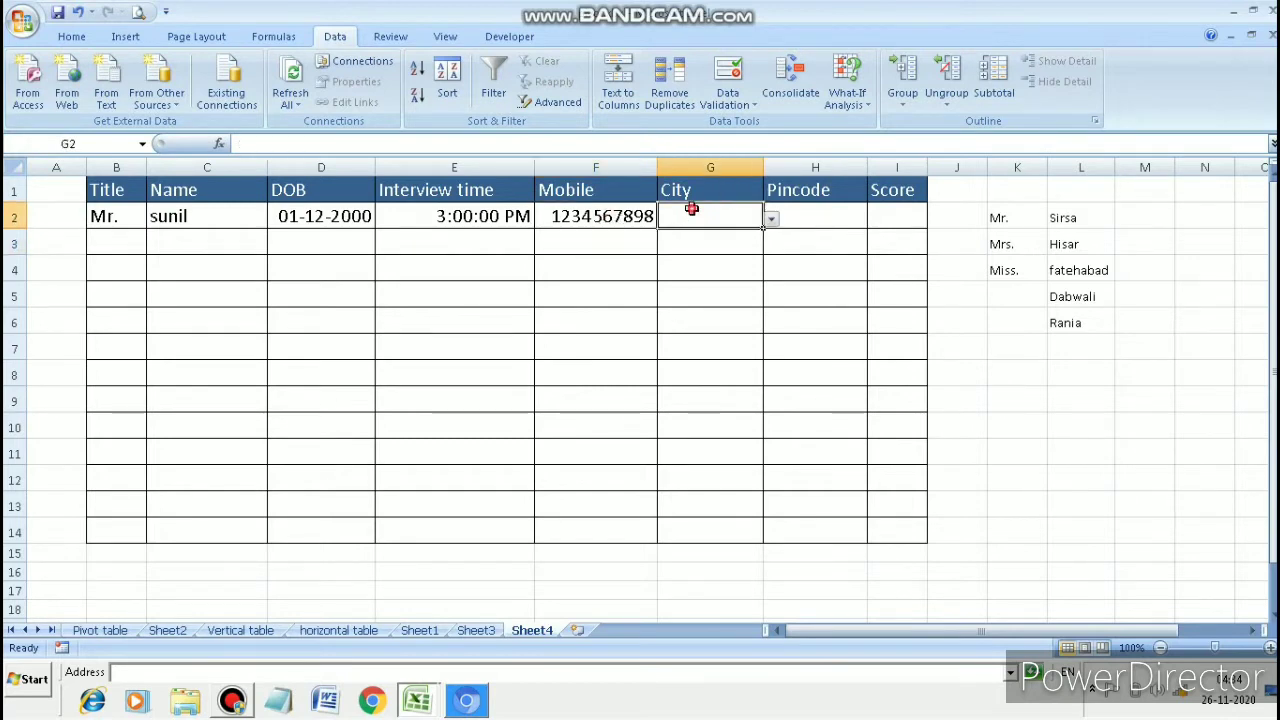
pyautogui.click(771, 219)
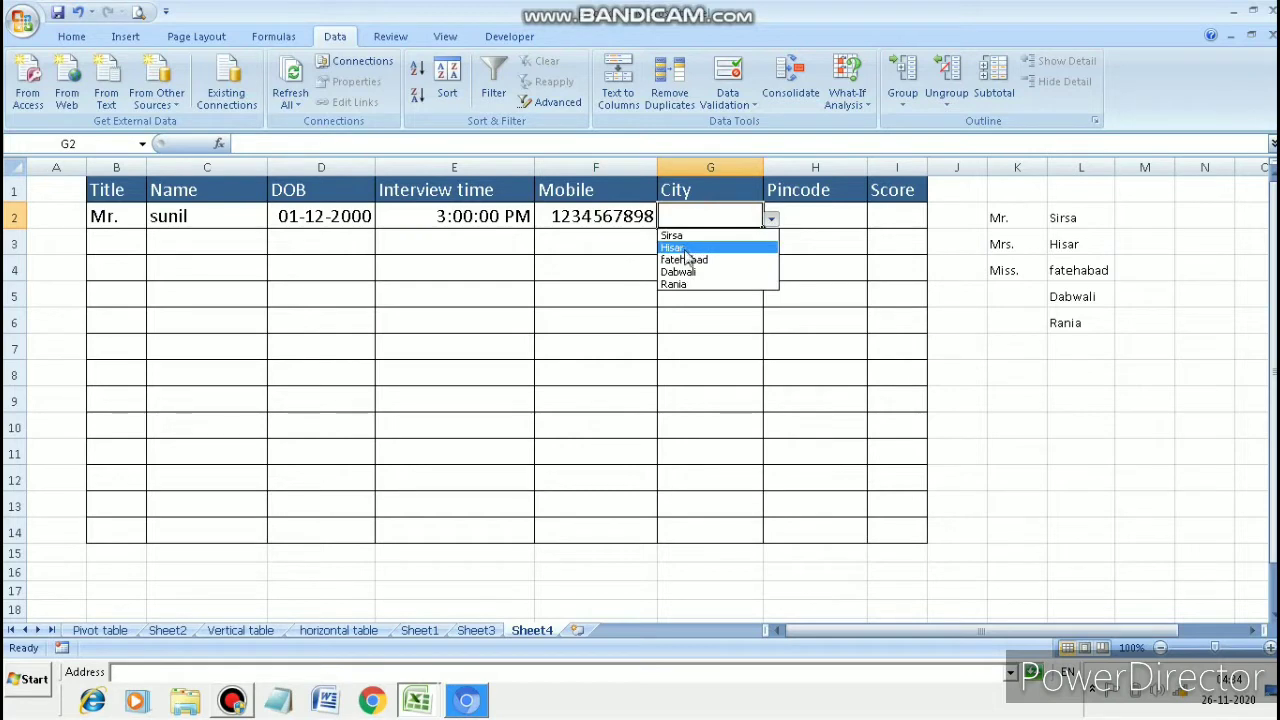
pyautogui.doubleClick(690, 215)
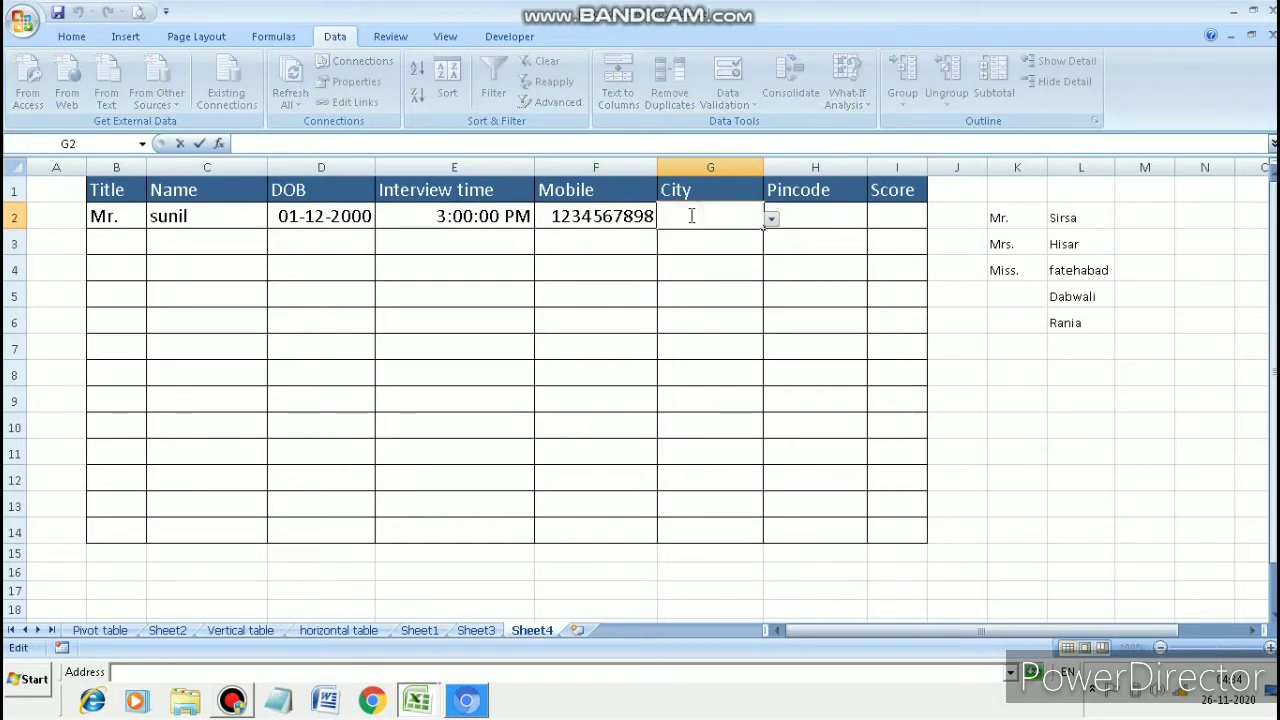
pyautogui.write('delhi')
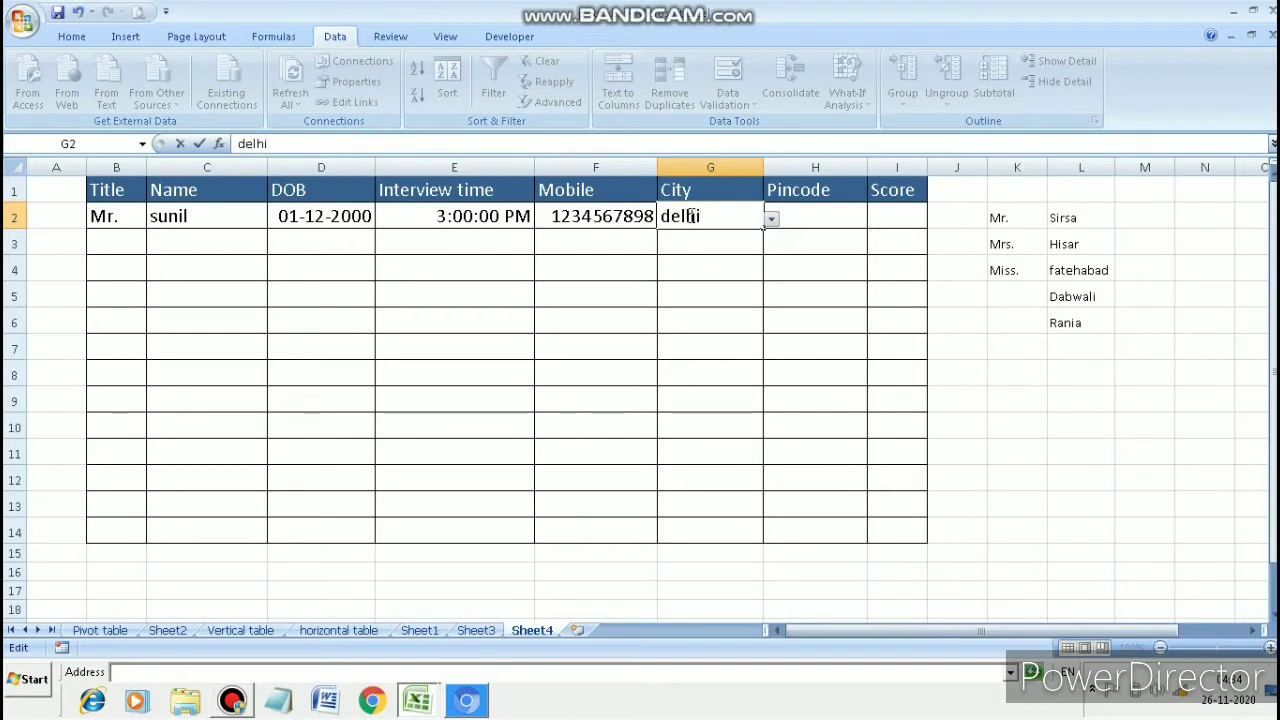
pyautogui.click(702, 271)
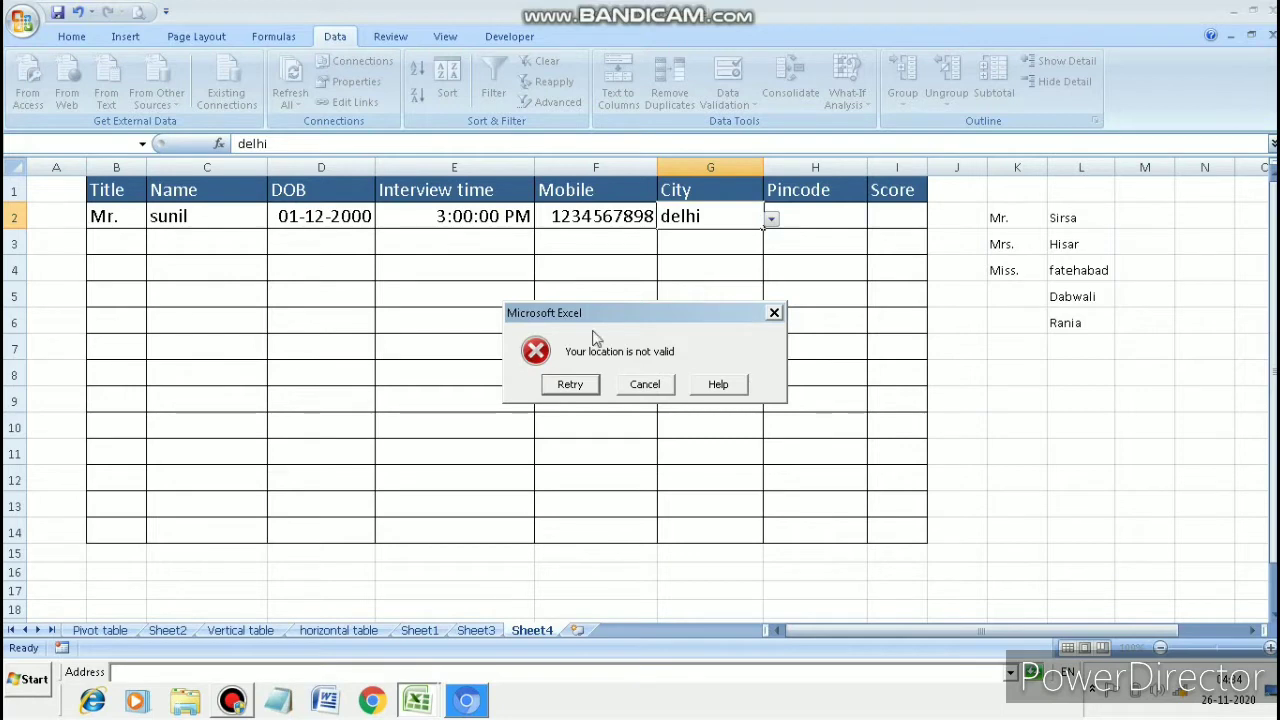
# Step: Clear the rejected city from cell G2 and choose Dabwali from the cell's list
pyautogui.click(570, 385)
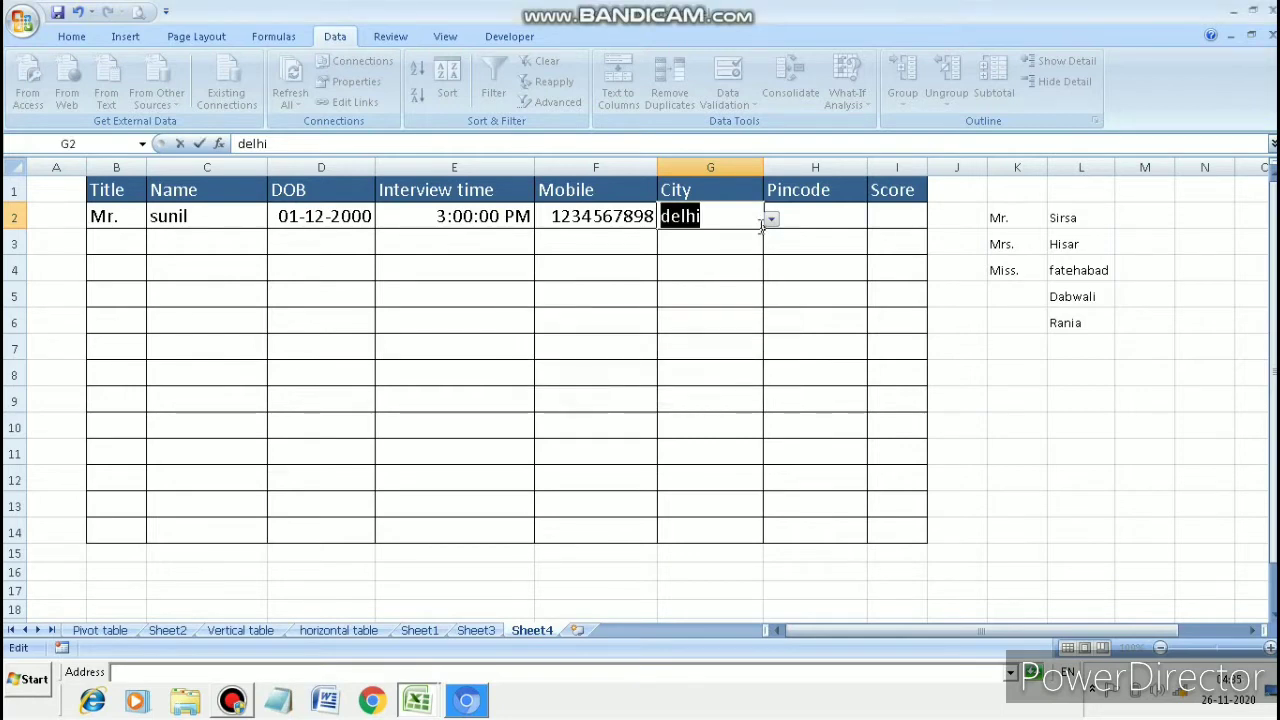
pyautogui.click(771, 220)
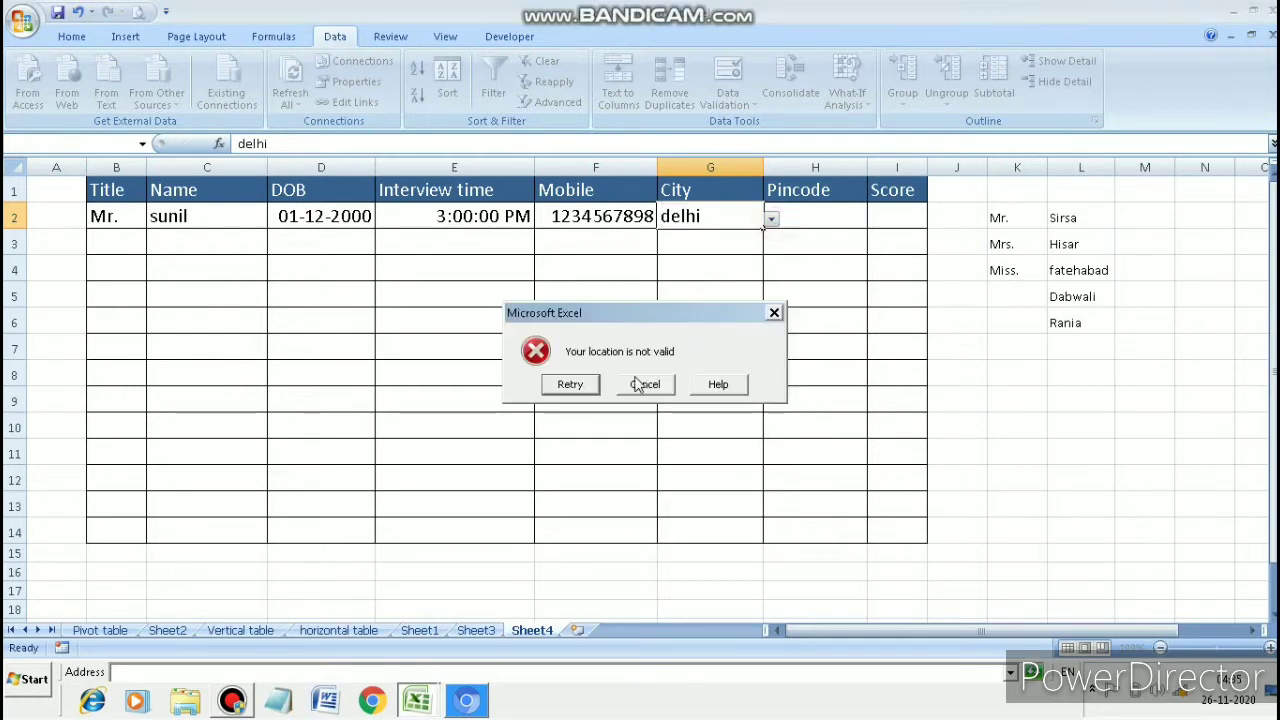
pyautogui.click(578, 384)
pyautogui.press('BackSpace')
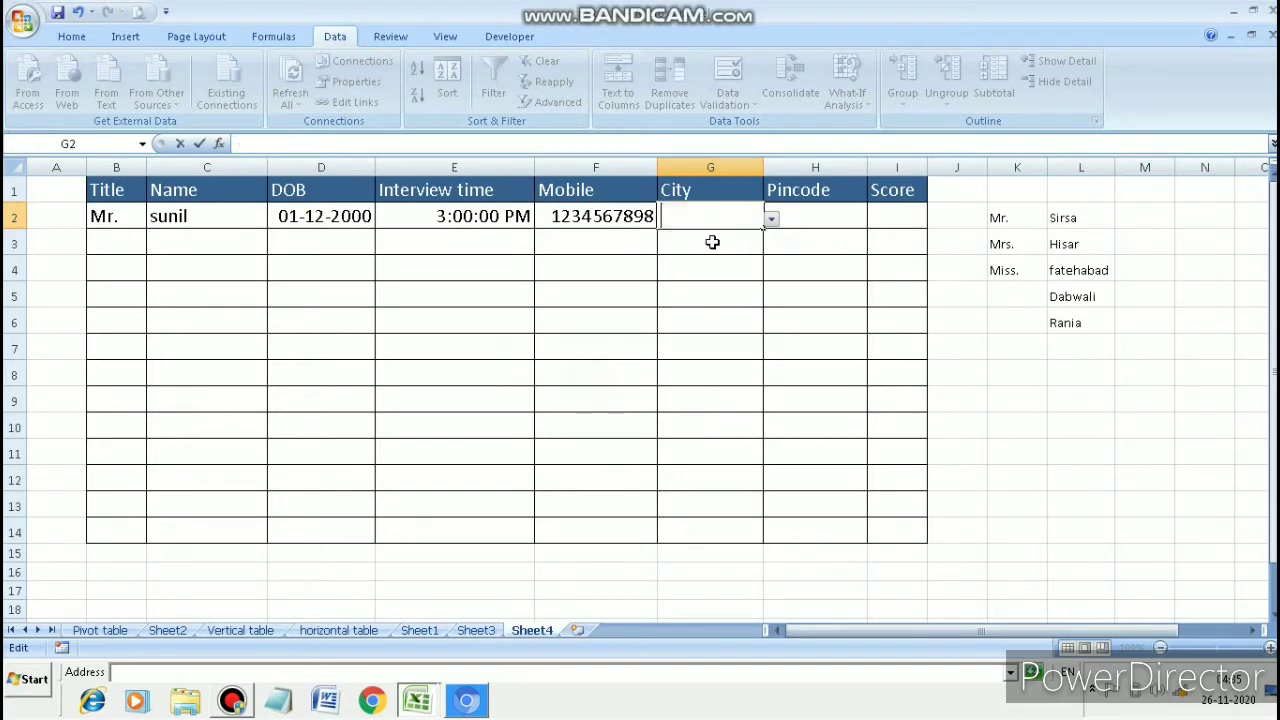
pyautogui.click(770, 222)
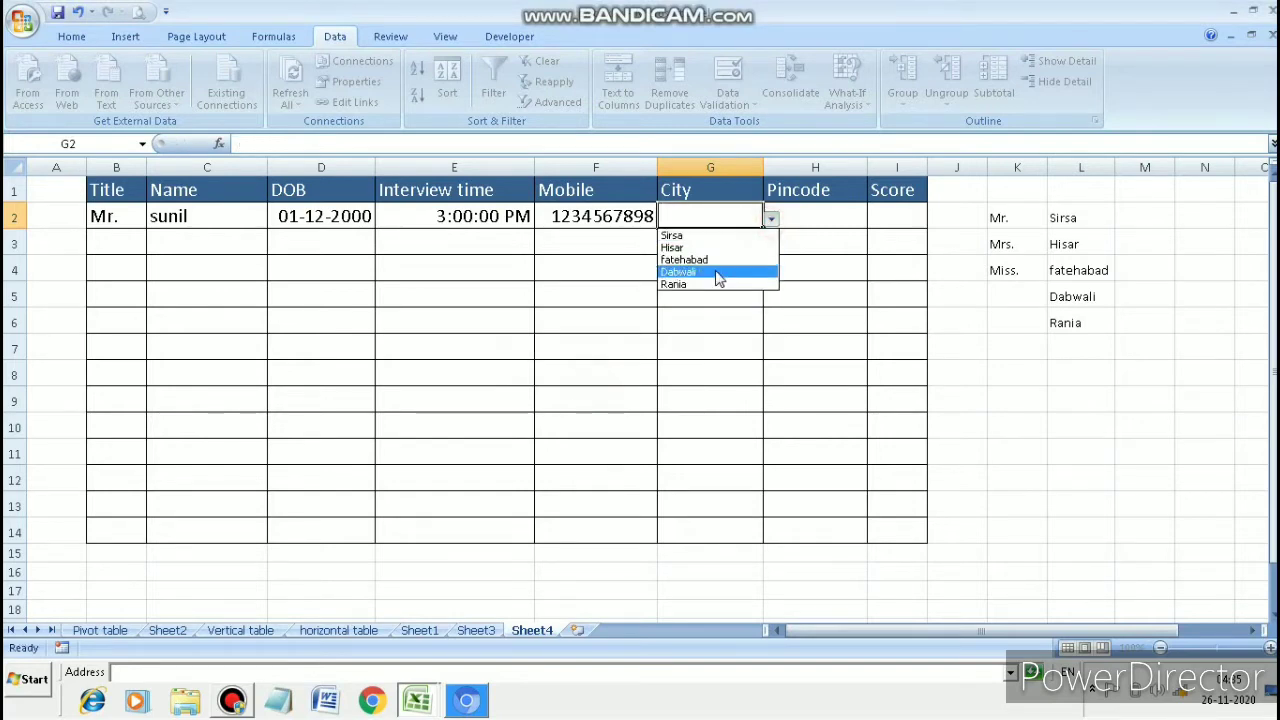
pyautogui.click(712, 273)
# Step: Test the Pincode column's length limit by trying to enter a 7-digit pincode in cell H2
pyautogui.click(805, 218)
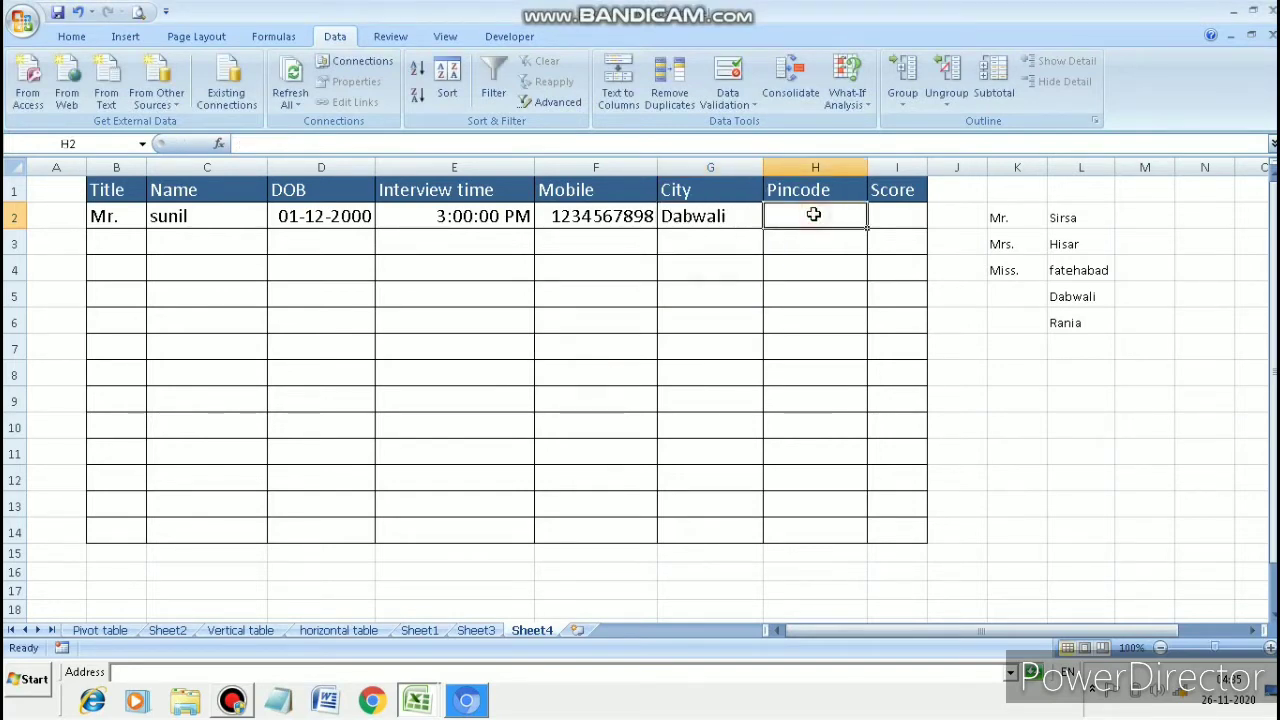
pyautogui.write('2345678')
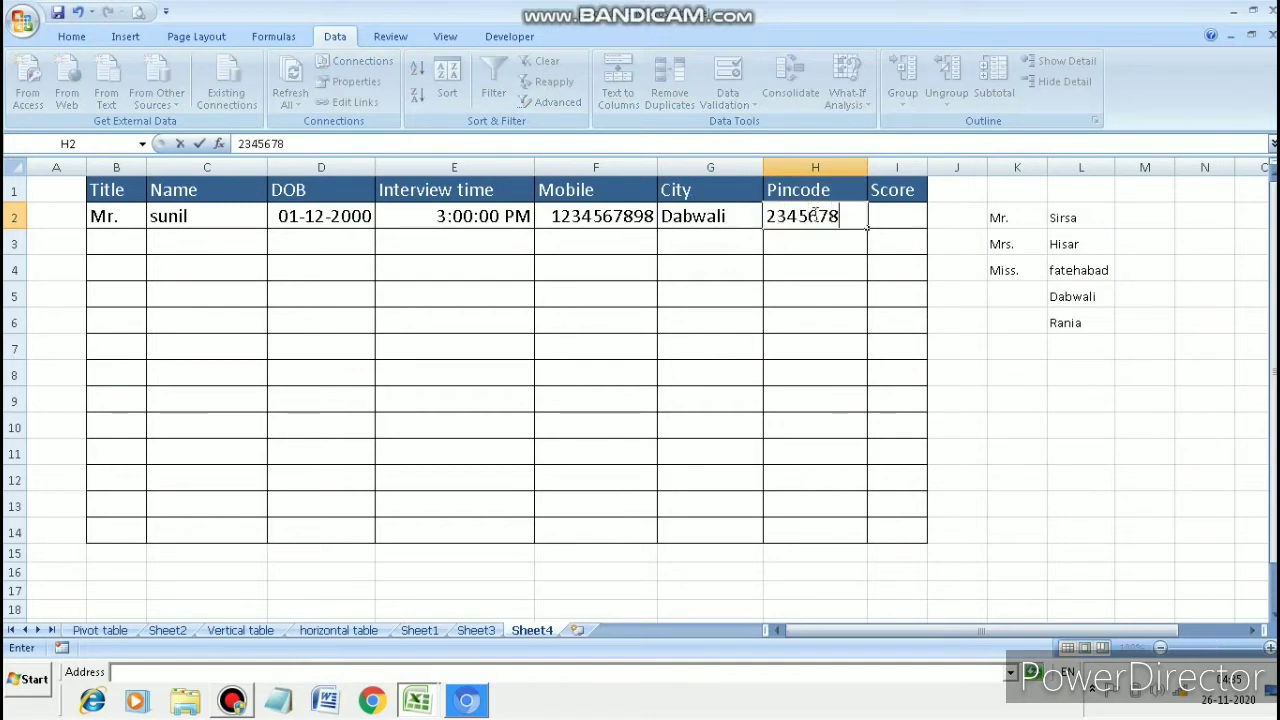
pyautogui.press('Return')
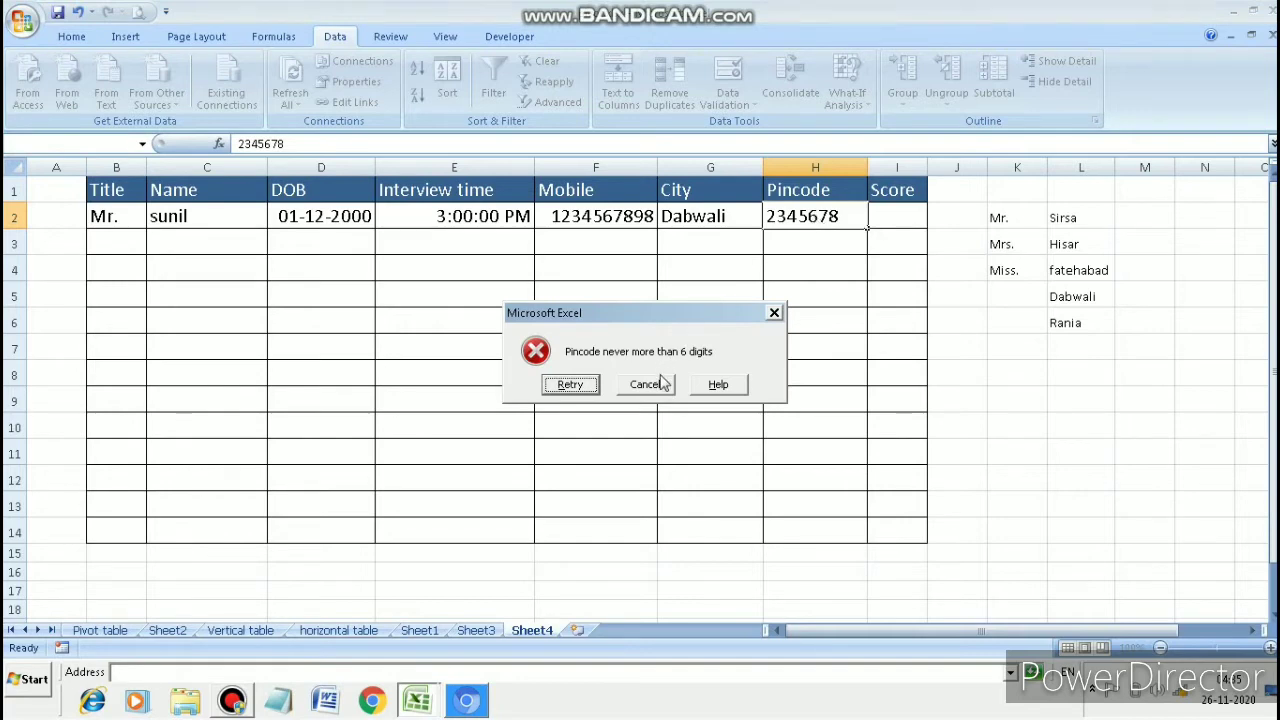
# Step: Replace the rejected entry in cell H2 with a 6-digit pincode
pyautogui.click(586, 390)
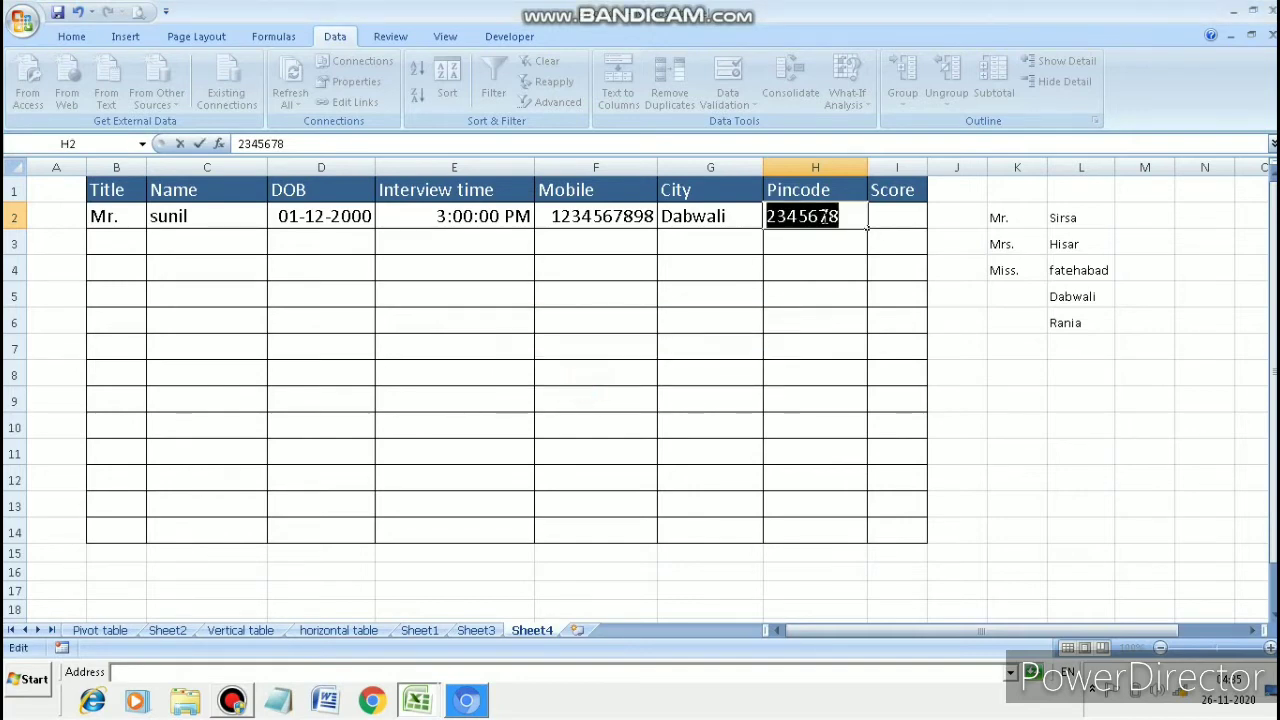
pyautogui.press('BackSpace')
pyautogui.write('3')
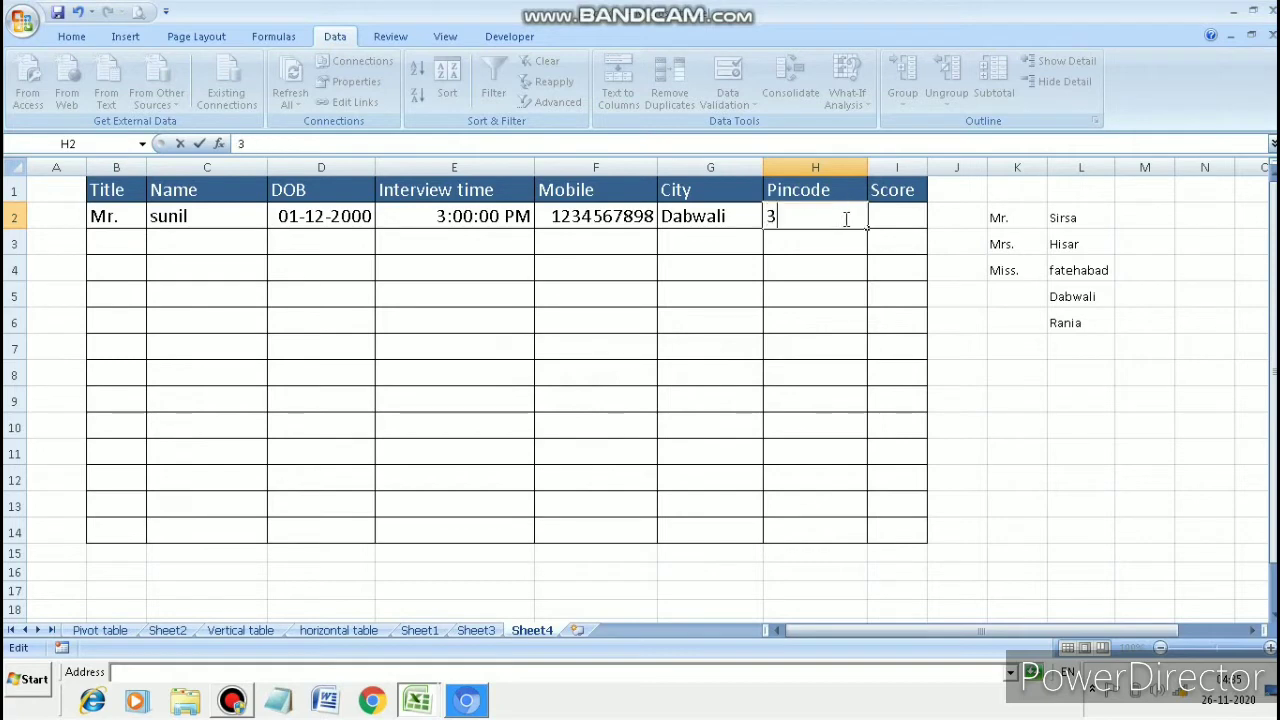
pyautogui.write('45678')
# Step: Test the Score column's validation by trying to enter 20 in cell I2
pyautogui.click(894, 214)
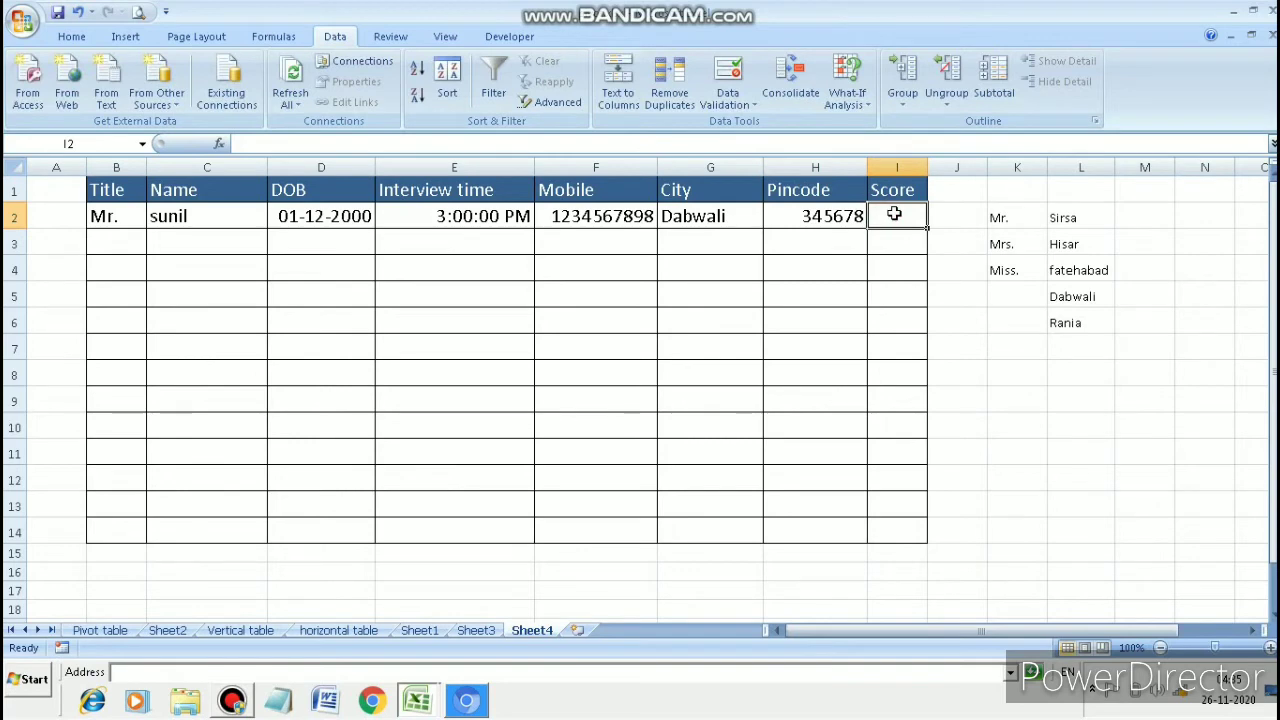
pyautogui.write('20')
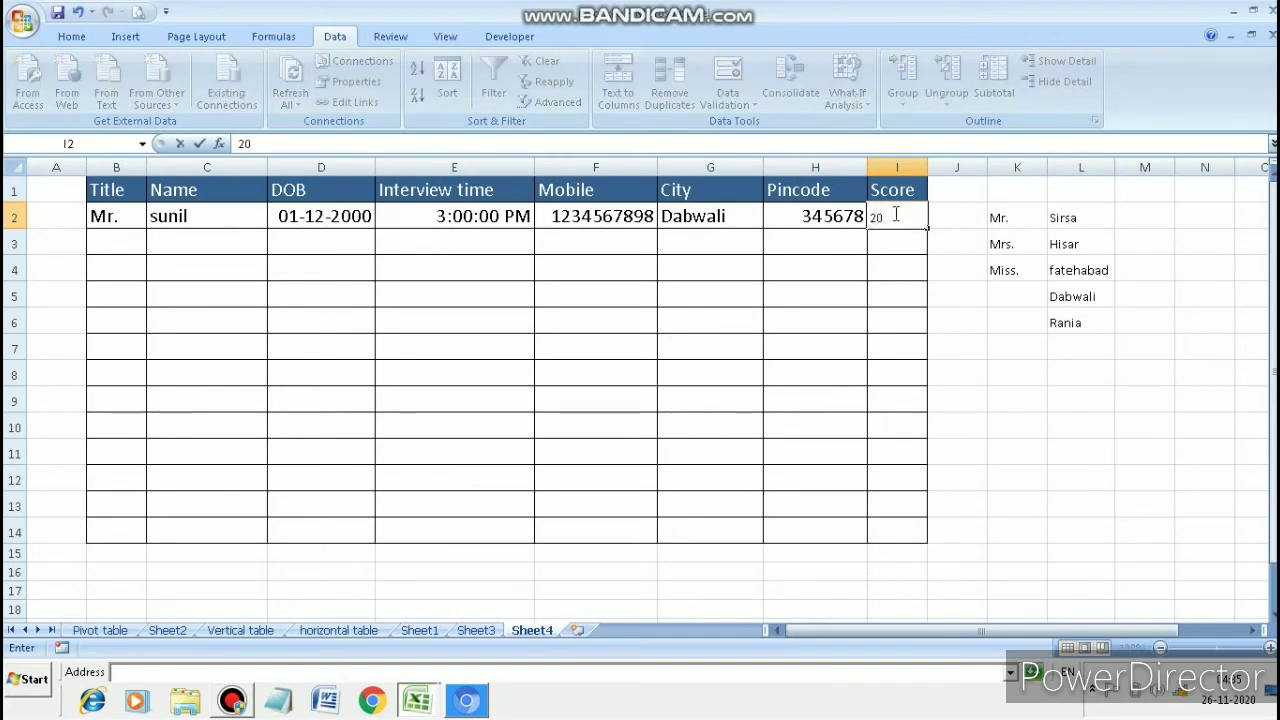
pyautogui.press('Return')
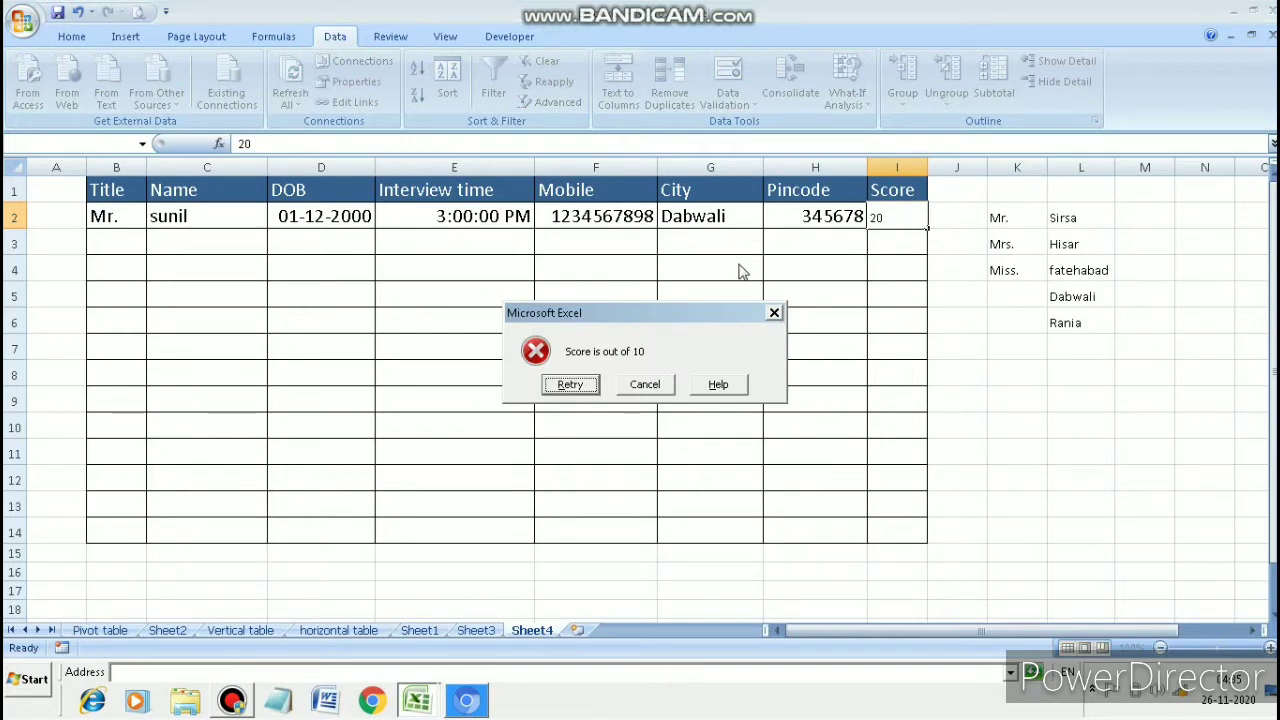
# Step: Replace the rejected score in cell I2 with 8
pyautogui.click(581, 387)
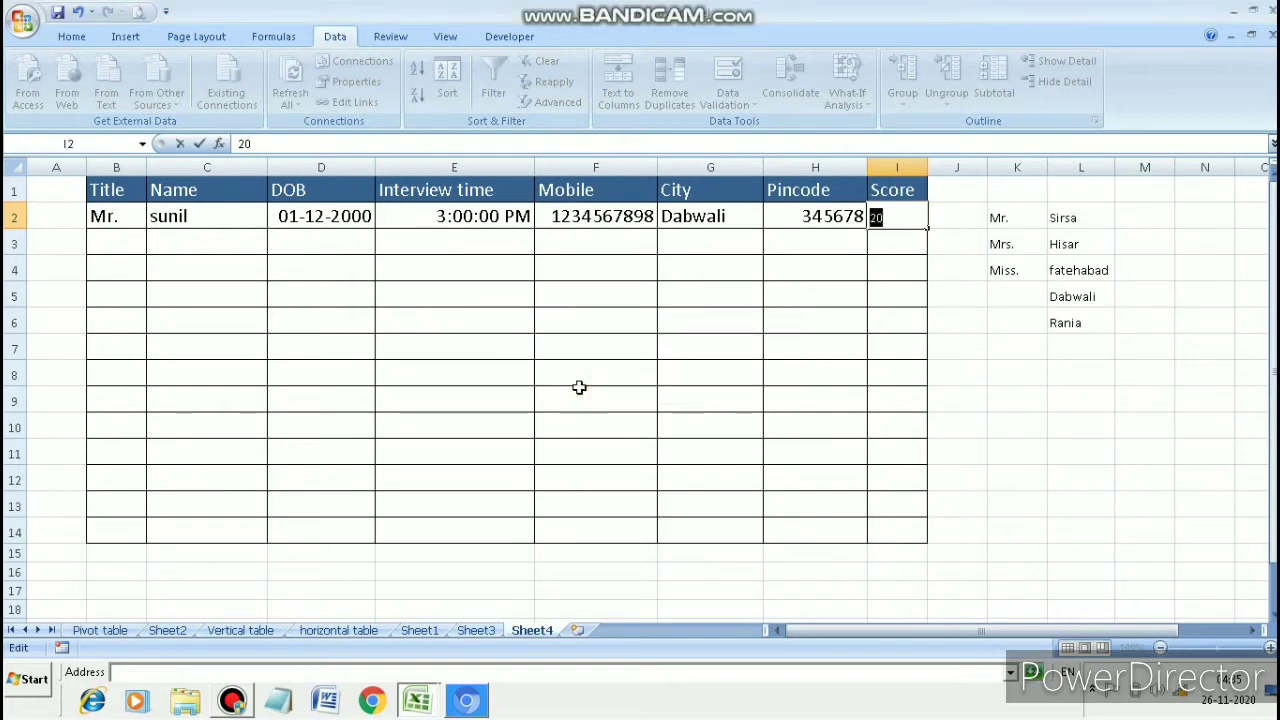
pyautogui.write('8')
pyautogui.click(859, 294)
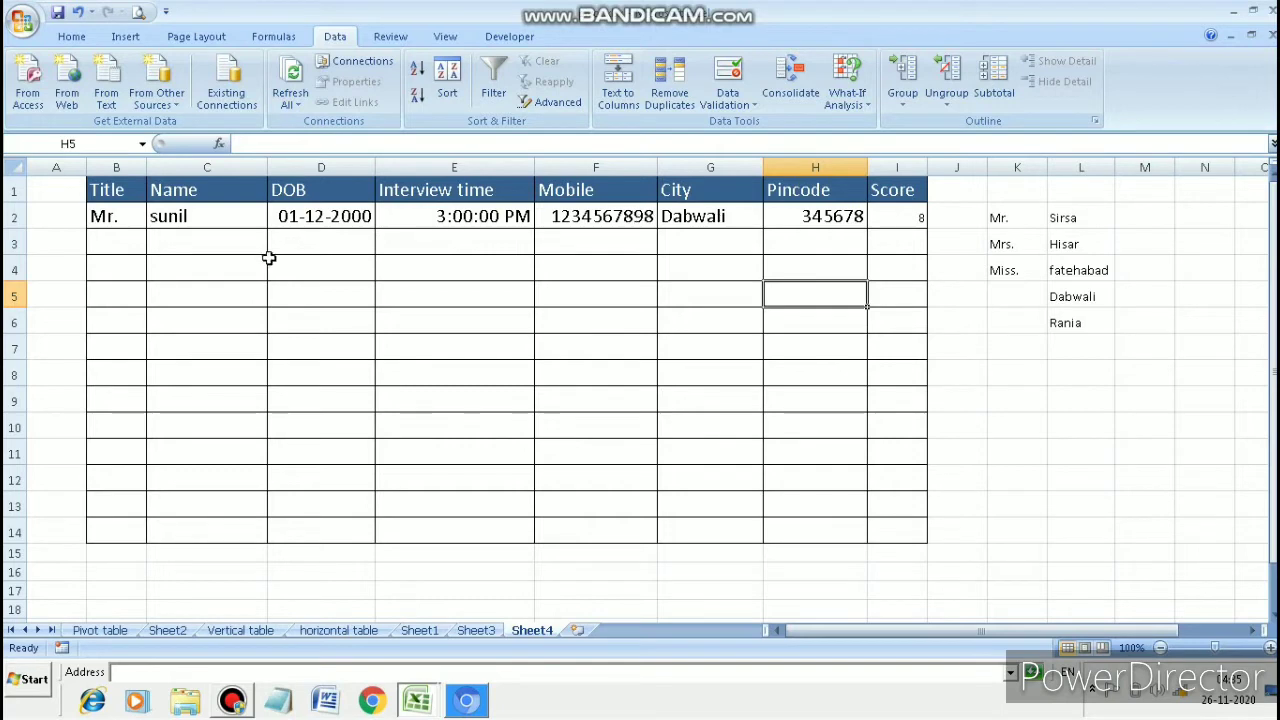
# Step: Apply list data validation to Title cell B3 with source =$K$2:$K$4 and check the cell's dropdown options
pyautogui.click(116, 246)
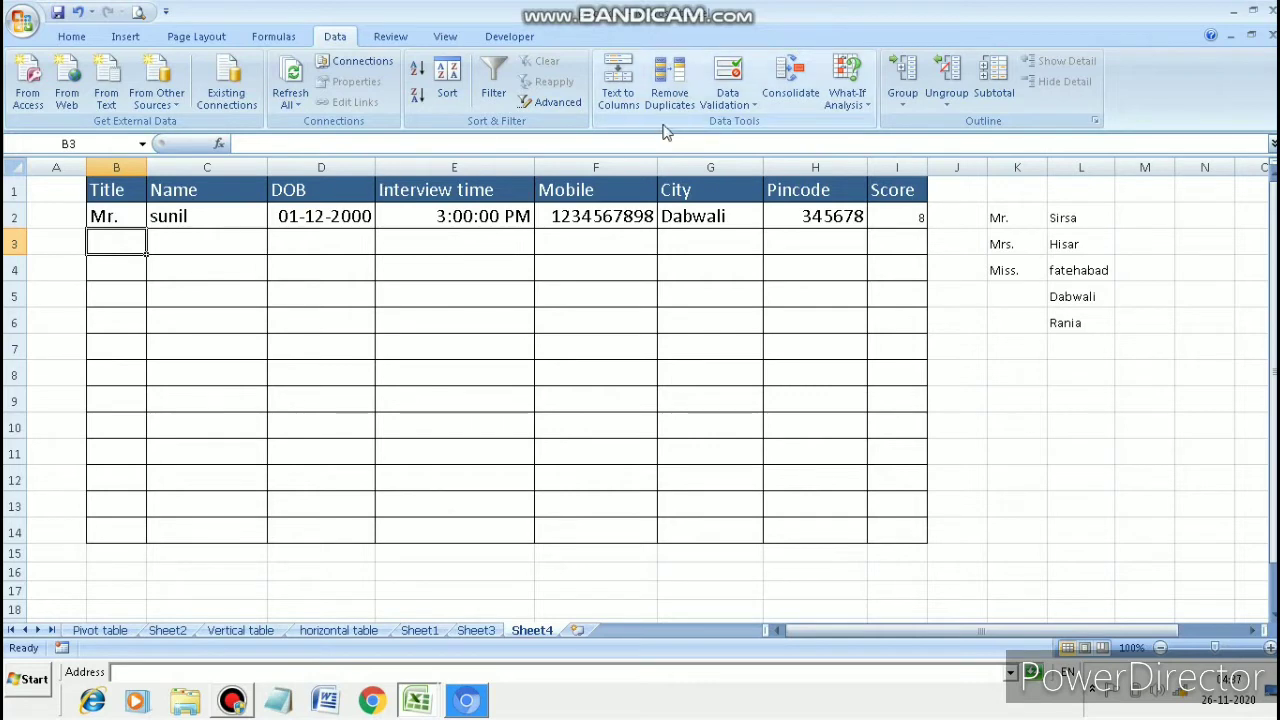
pyautogui.click(727, 100)
pyautogui.click(742, 124)
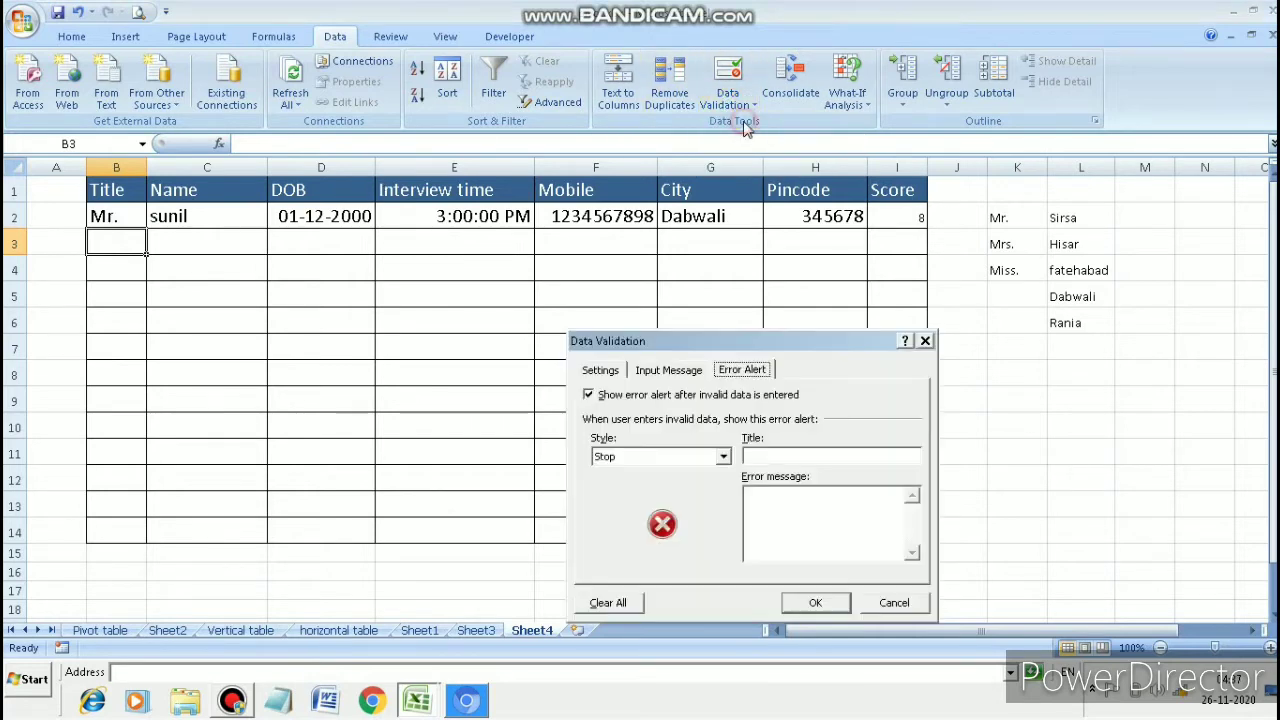
pyautogui.click(605, 369)
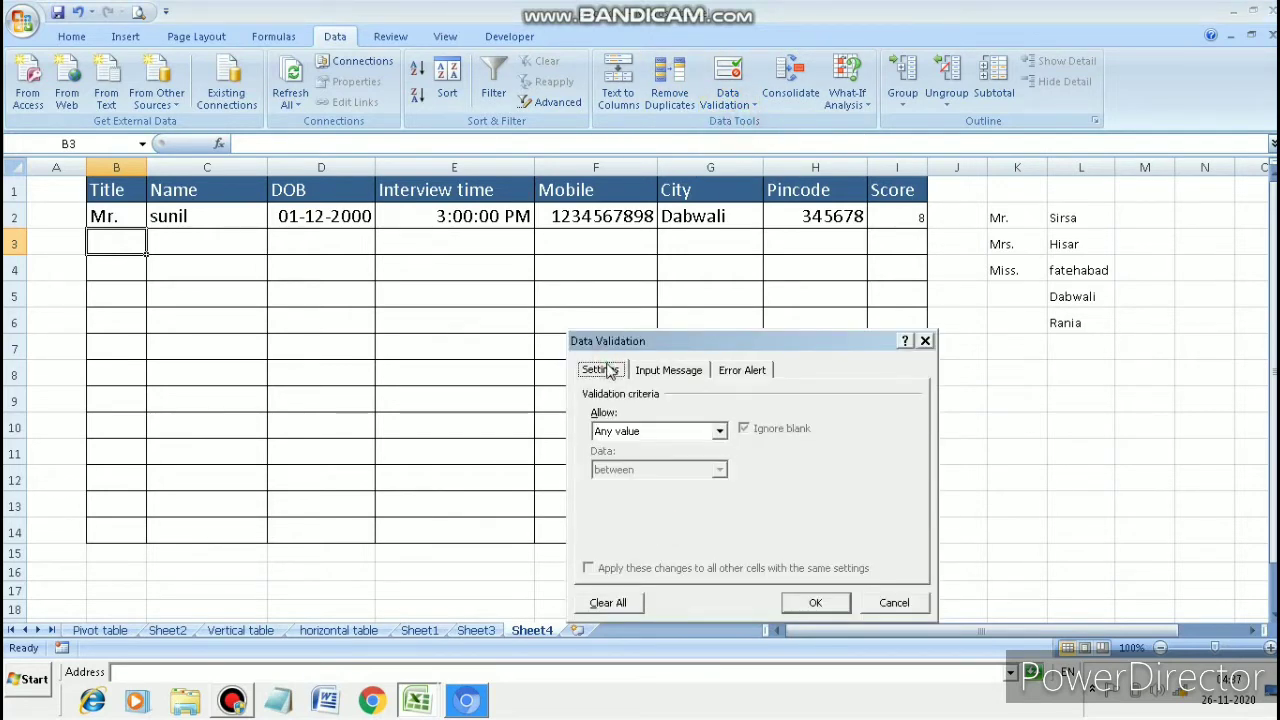
pyautogui.click(720, 432)
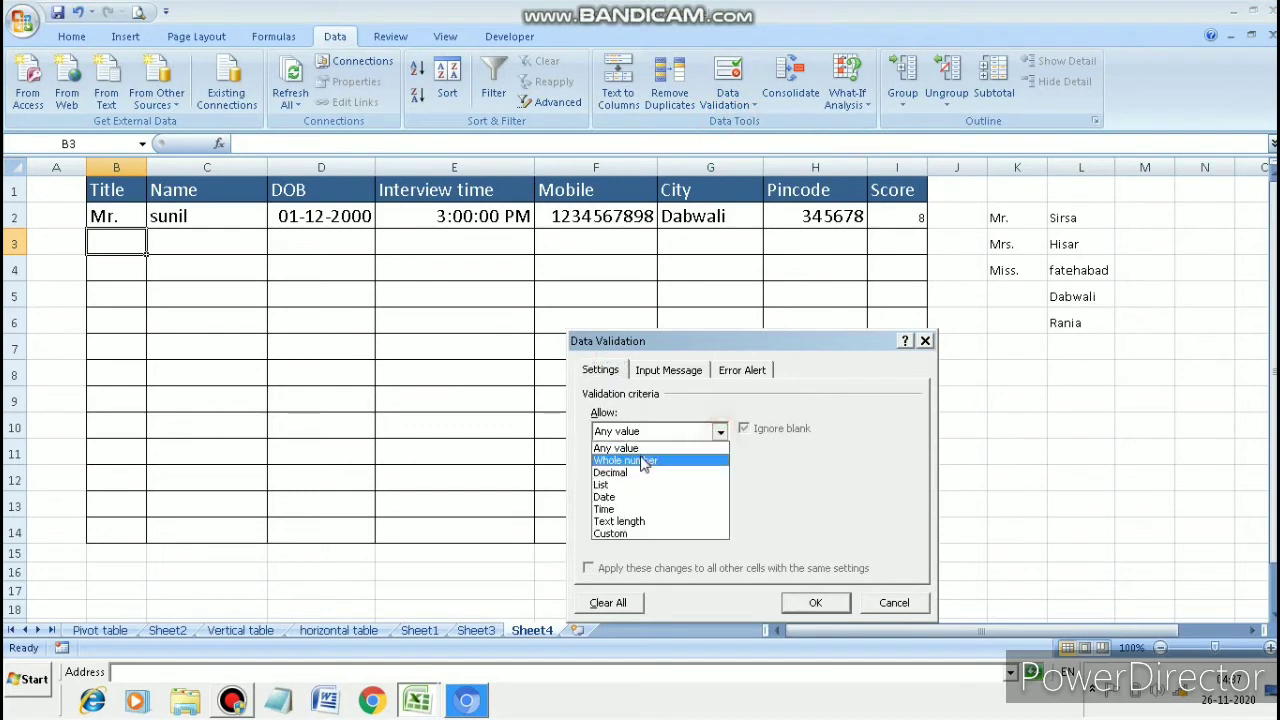
pyautogui.click(621, 488)
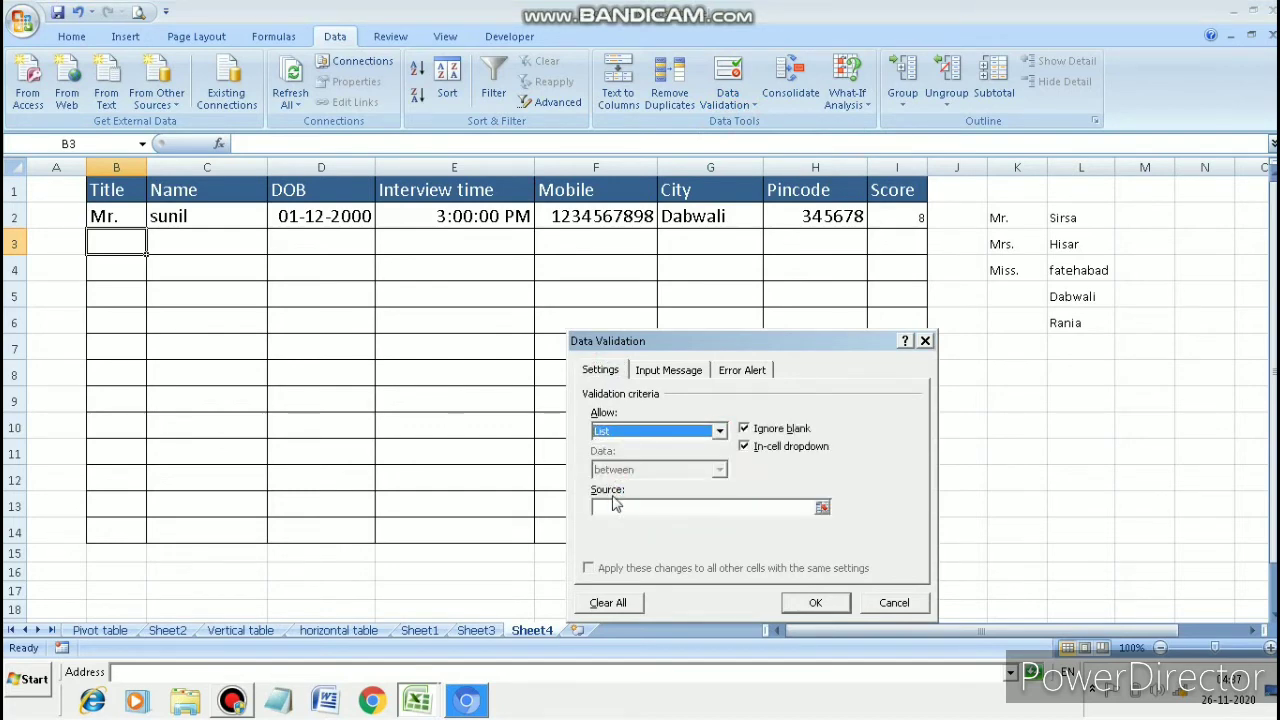
pyautogui.click(614, 507)
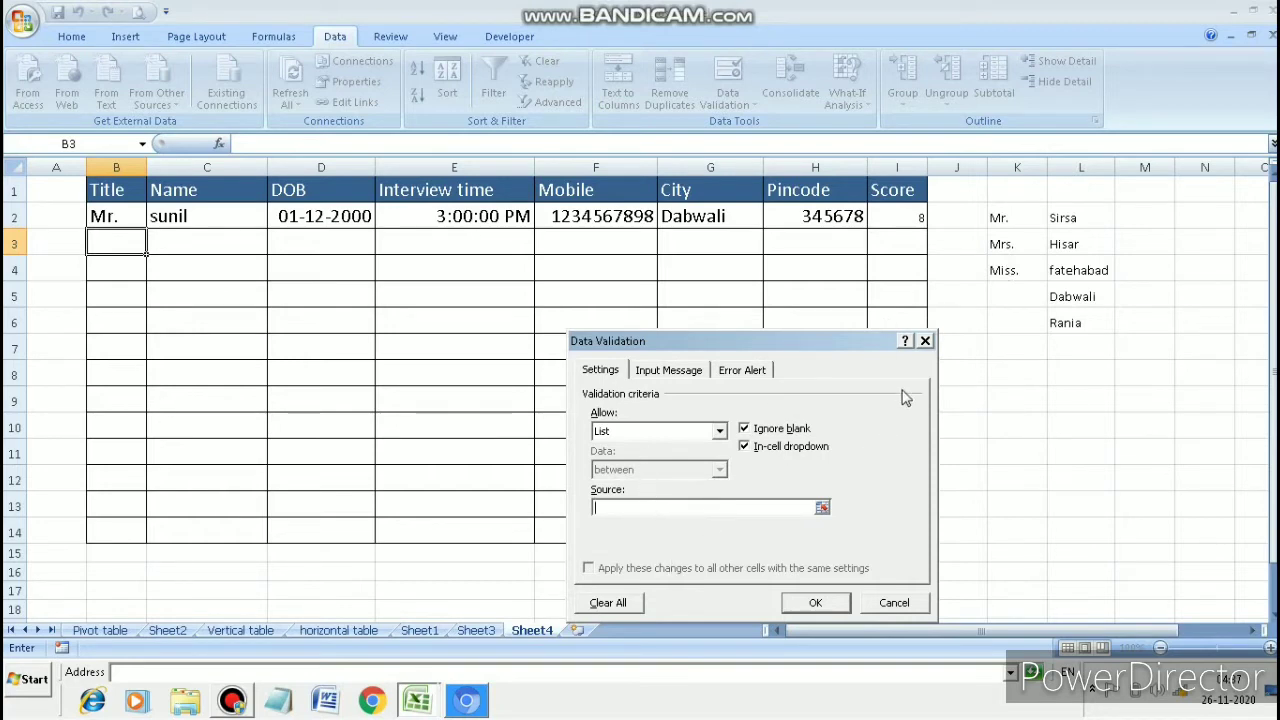
pyautogui.moveTo(1005, 215); pyautogui.dragTo(1012, 266)
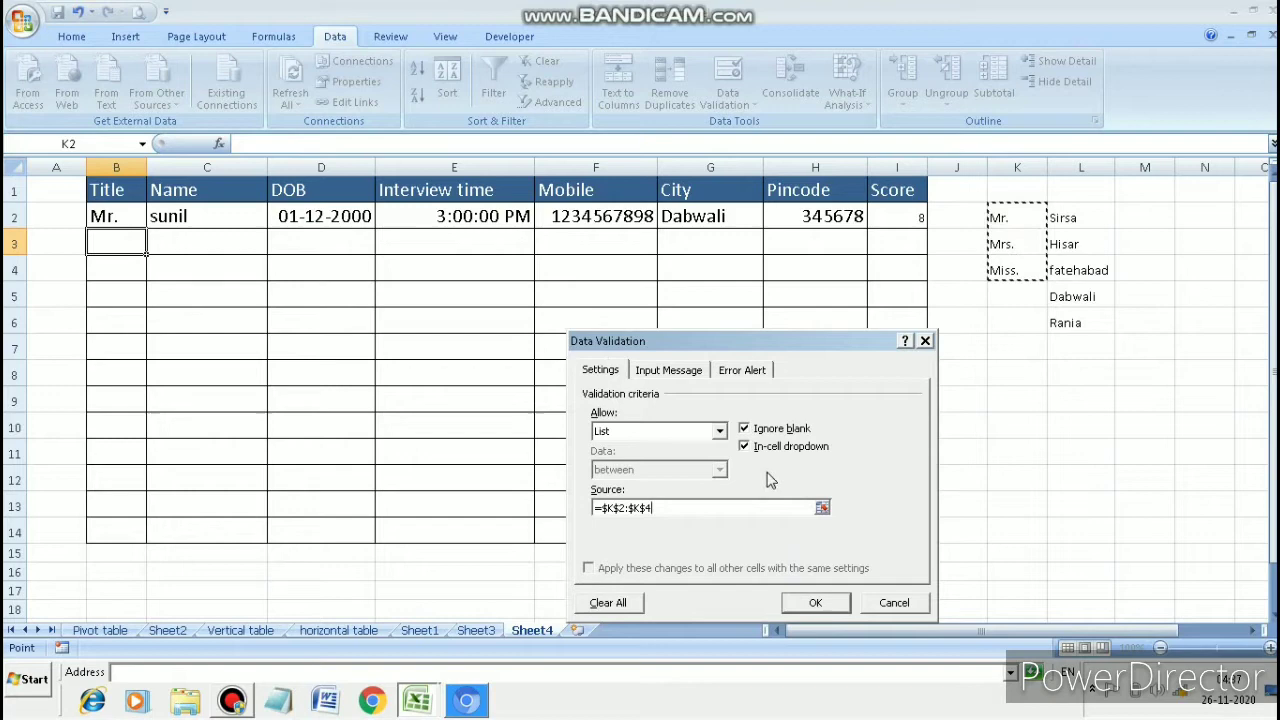
pyautogui.click(818, 602)
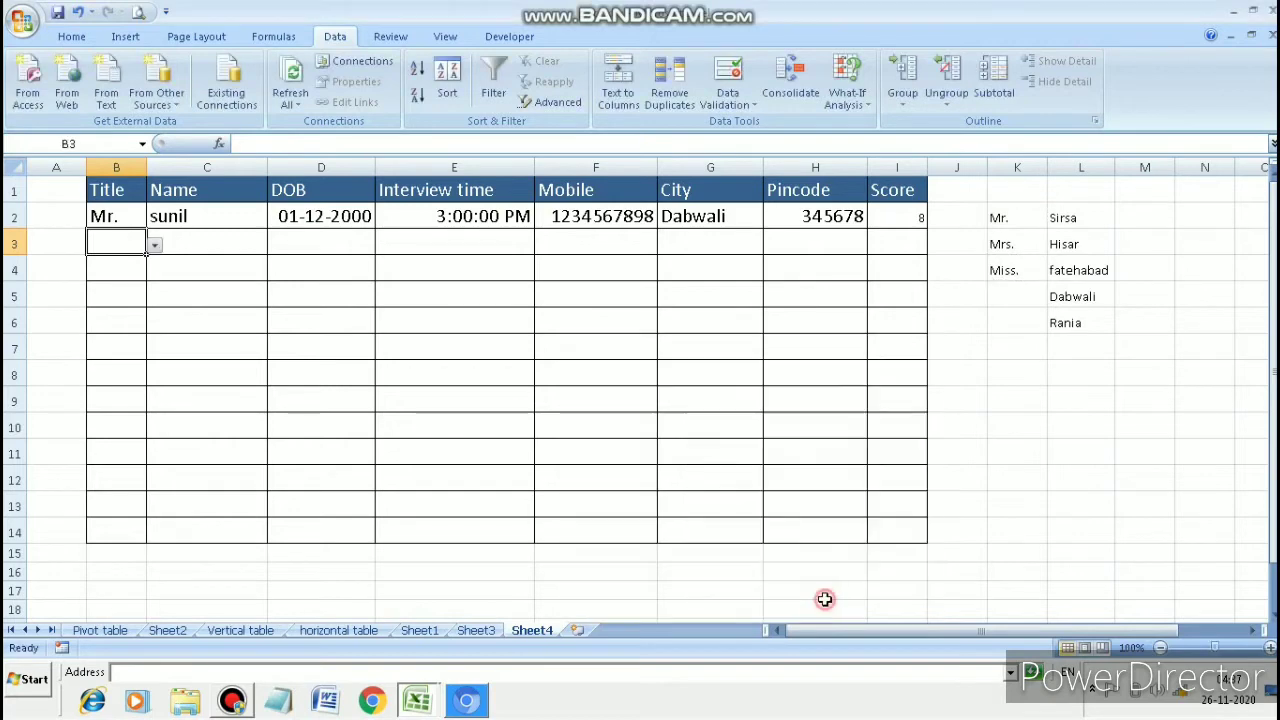
pyautogui.click(155, 246)
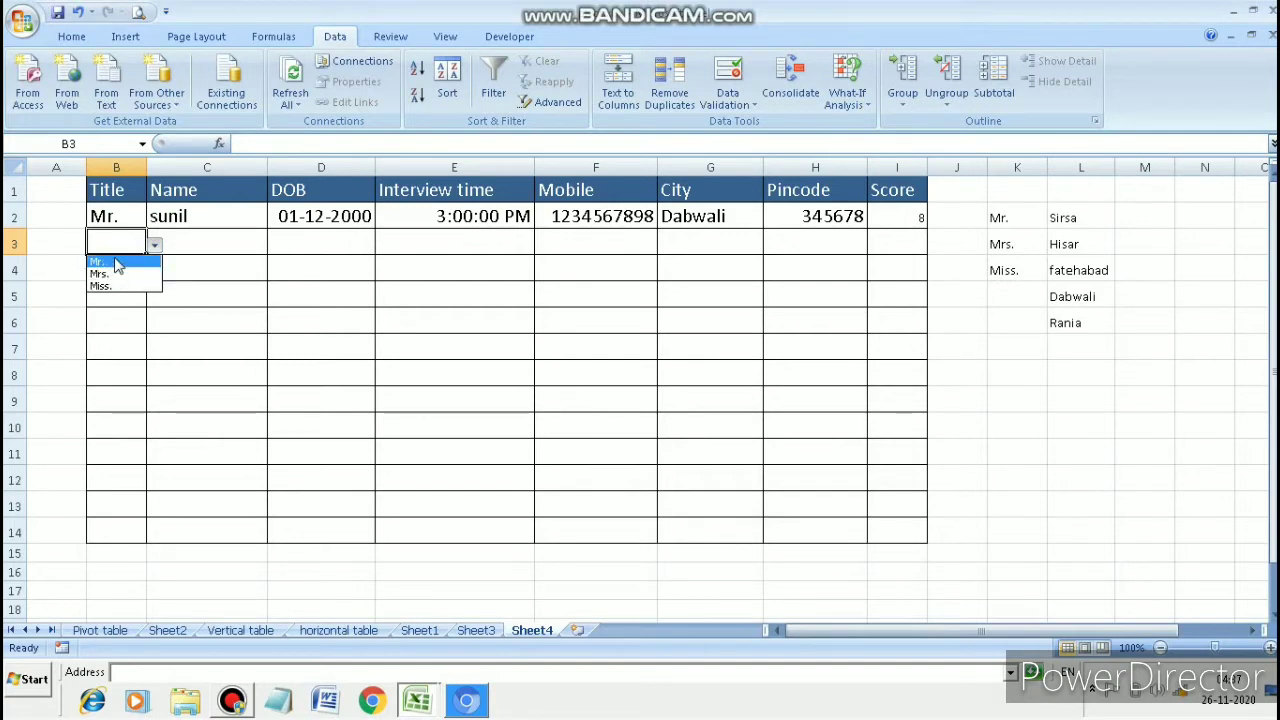
pyautogui.click(205, 244)
pyautogui.click(205, 242)
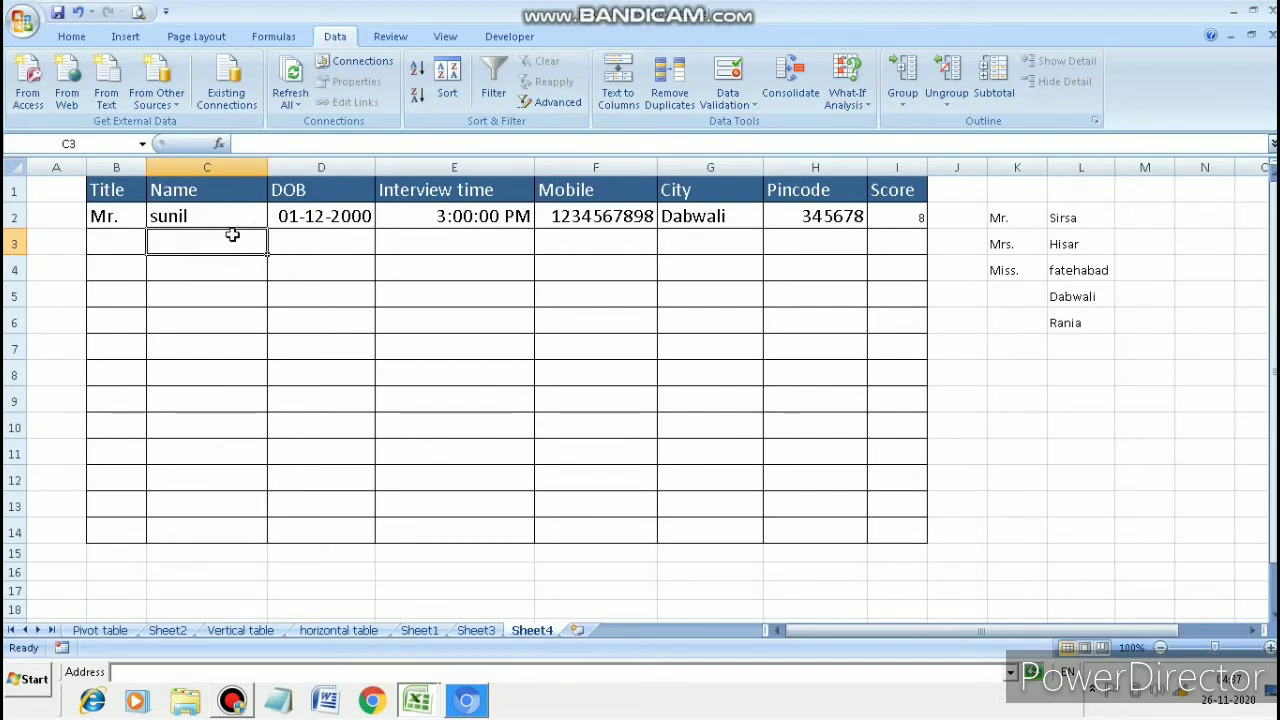
pyautogui.click(739, 100)
pyautogui.click(742, 126)
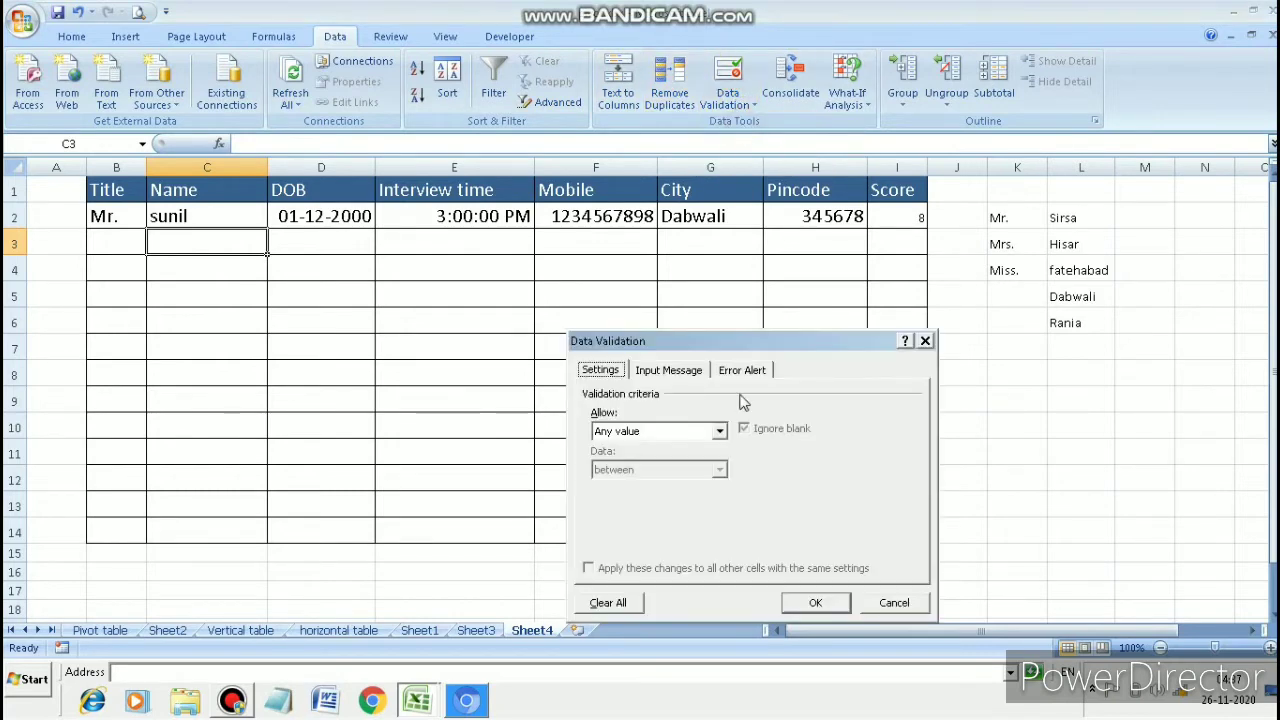
pyautogui.click(721, 431)
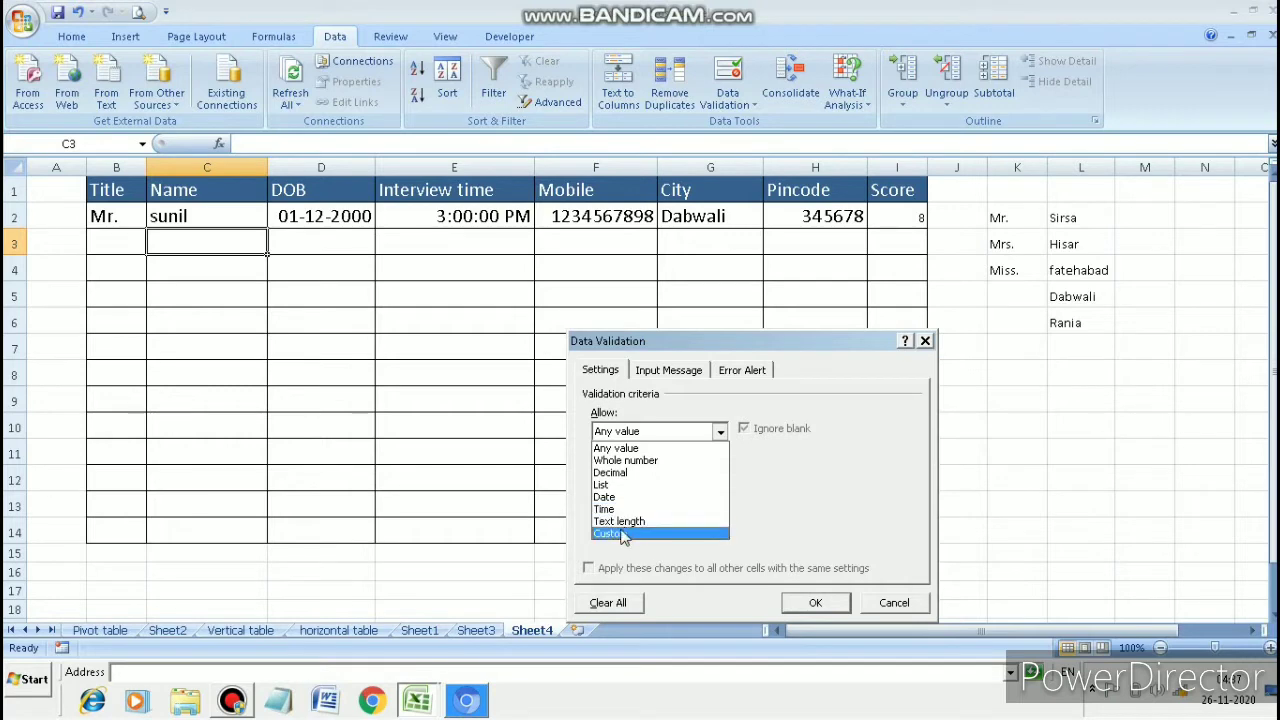
pyautogui.click(926, 342)
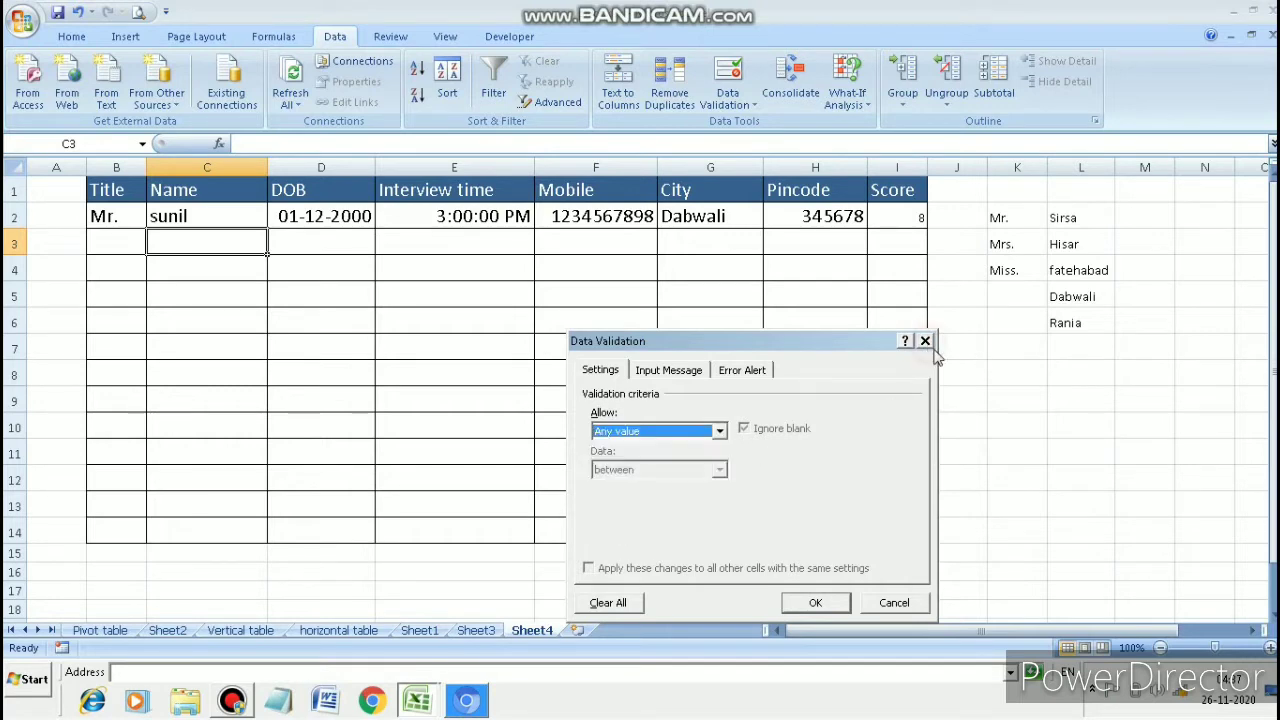
pyautogui.click(925, 341)
# Step: Close the validation settings and enter the formula =ISTEXT(C2) in cell K9 to test whether the name is text
pyautogui.click(984, 405)
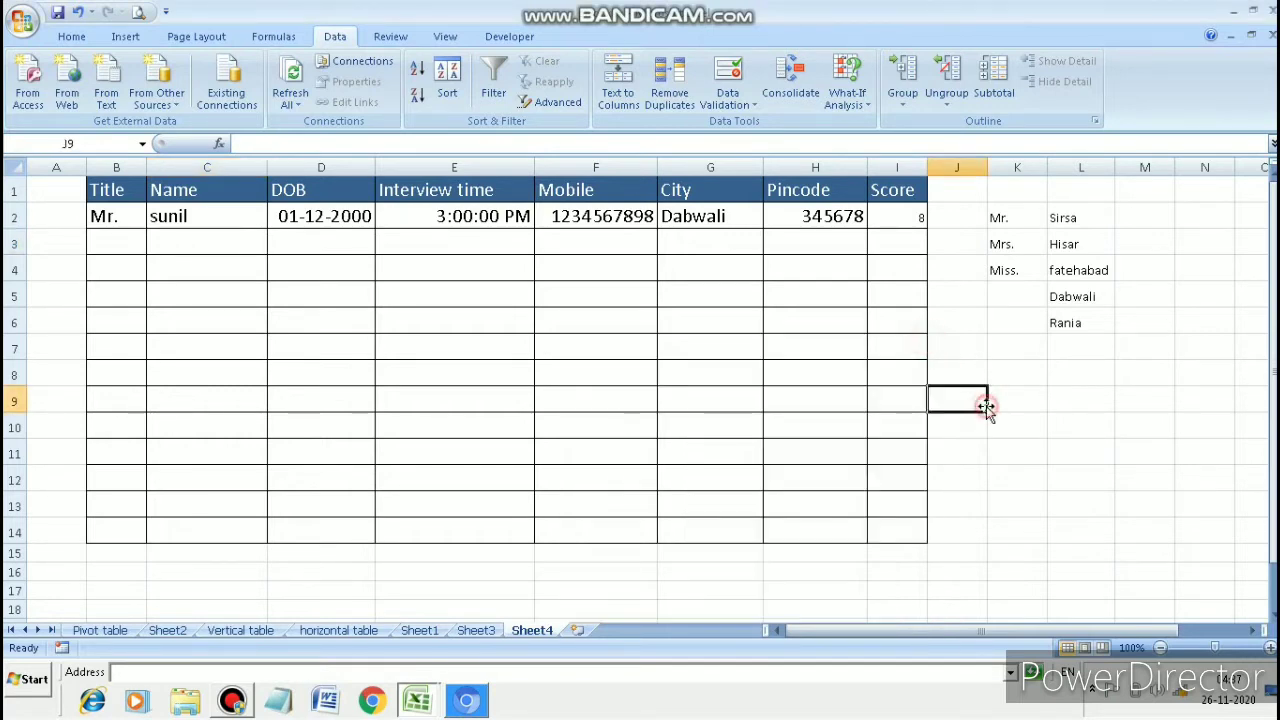
pyautogui.click(1011, 404)
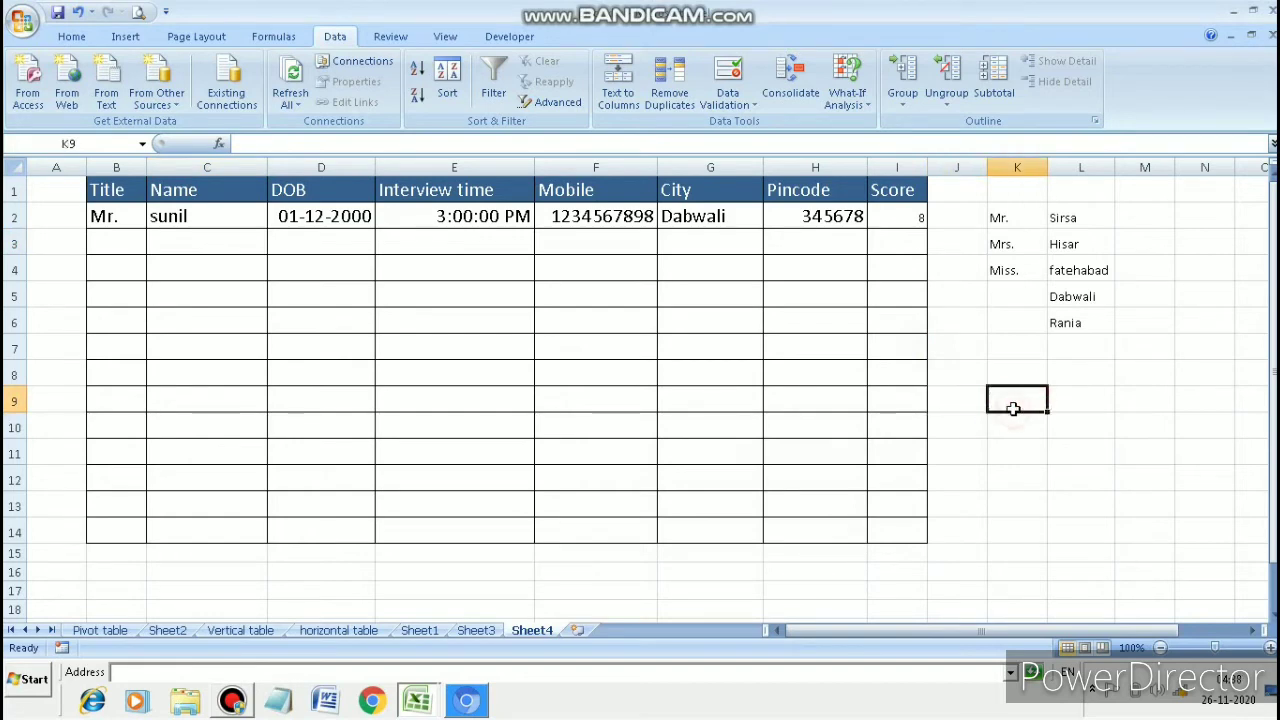
pyautogui.write('=istex')
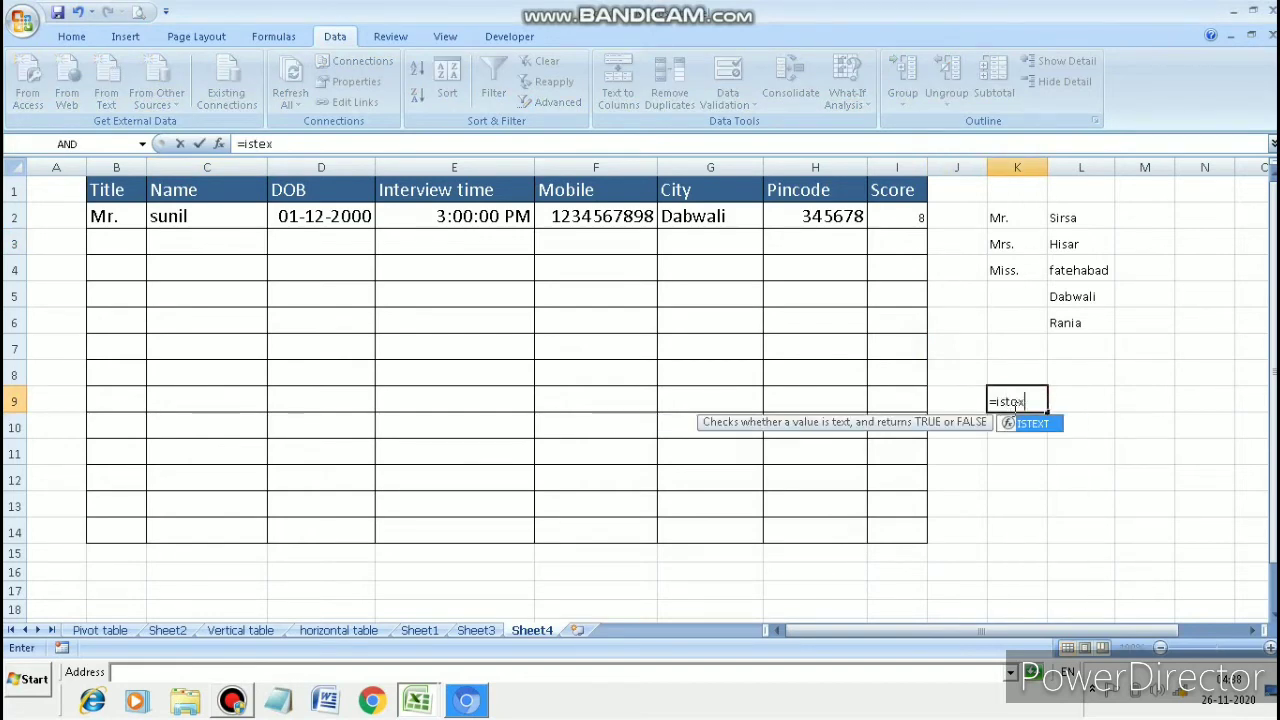
pyautogui.write('t')
pyautogui.press('Tab')
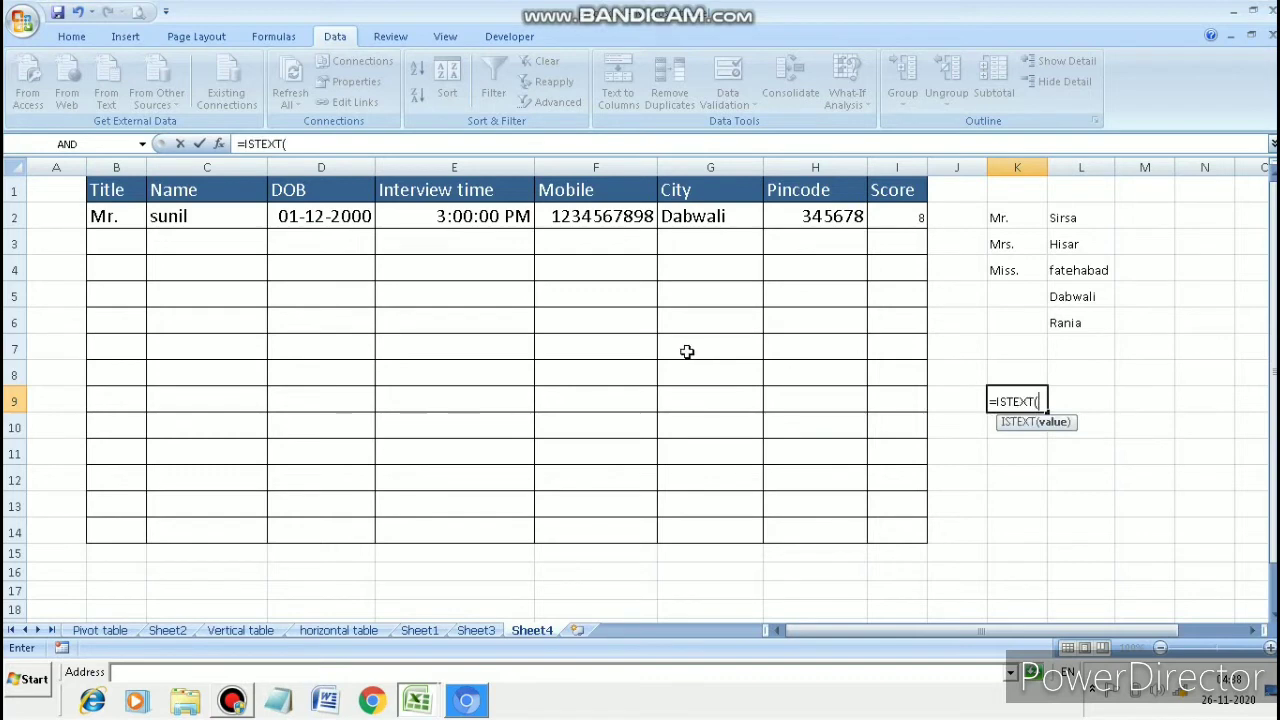
pyautogui.click(220, 216)
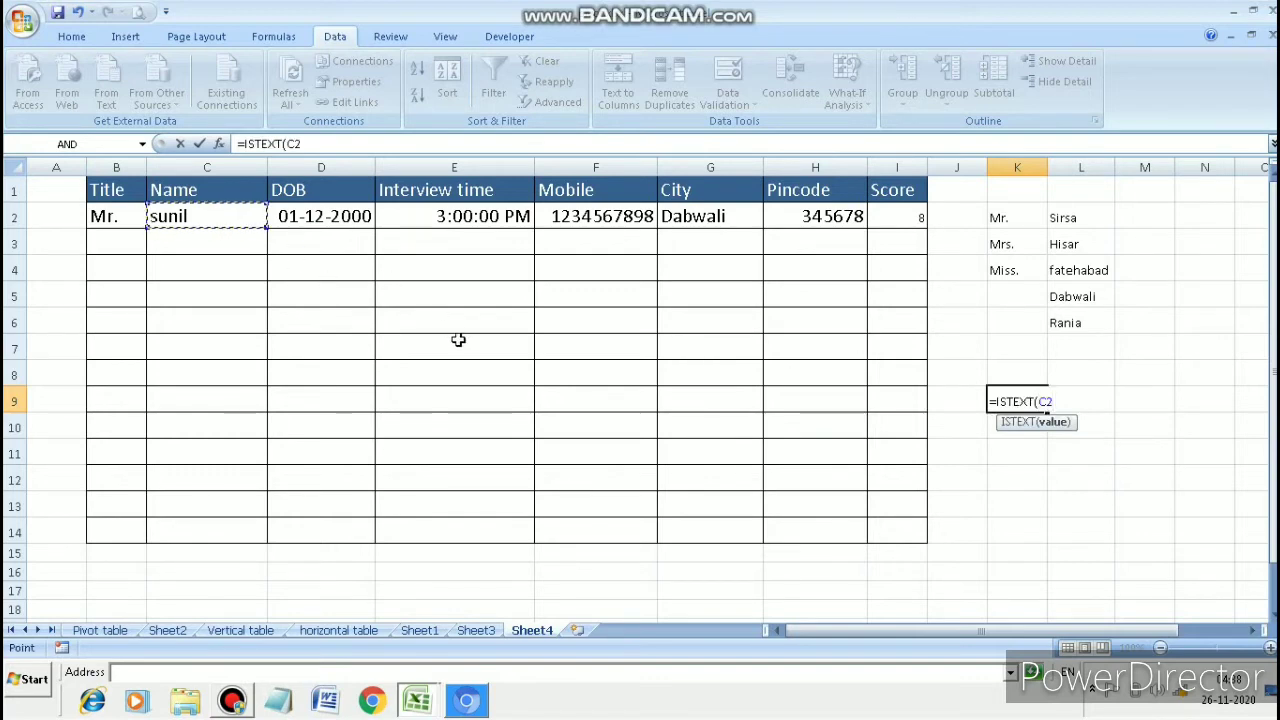
pyautogui.write(')')
pyautogui.press('Return')
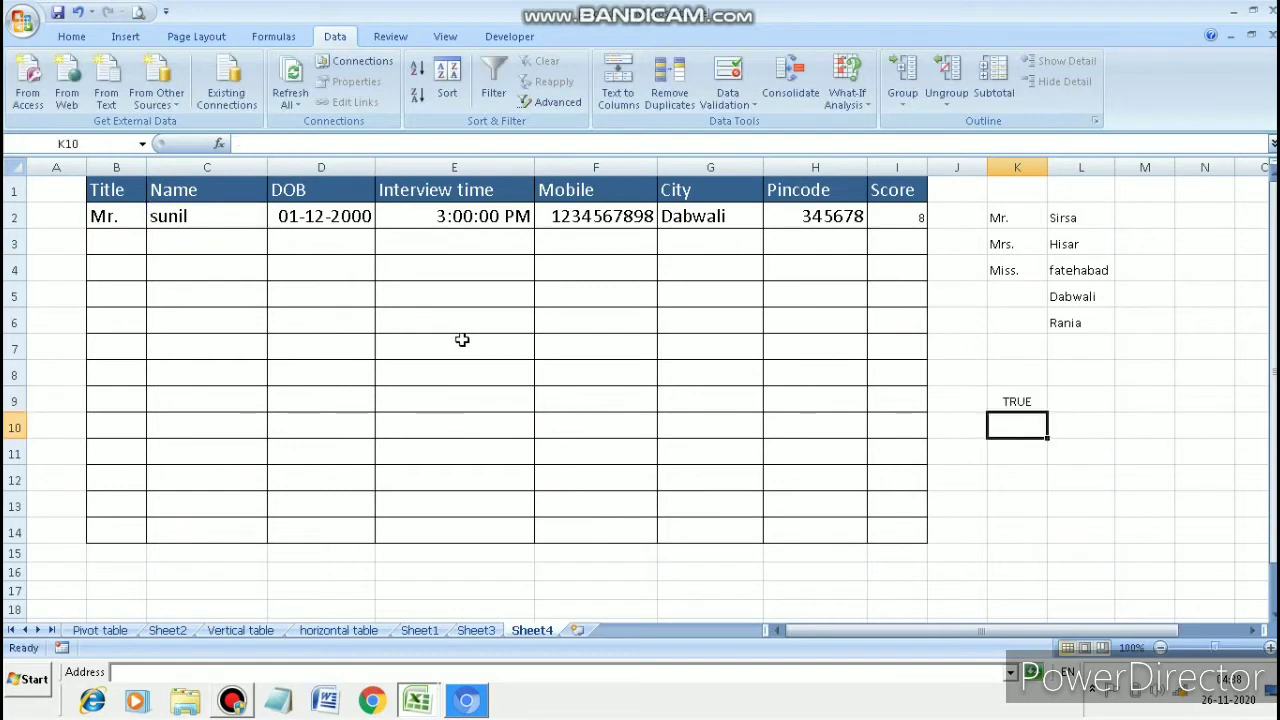
# Step: Change the ISTEXT formula in cell K9 to reference pincode cell H2, and check its result
pyautogui.click(1017, 401)
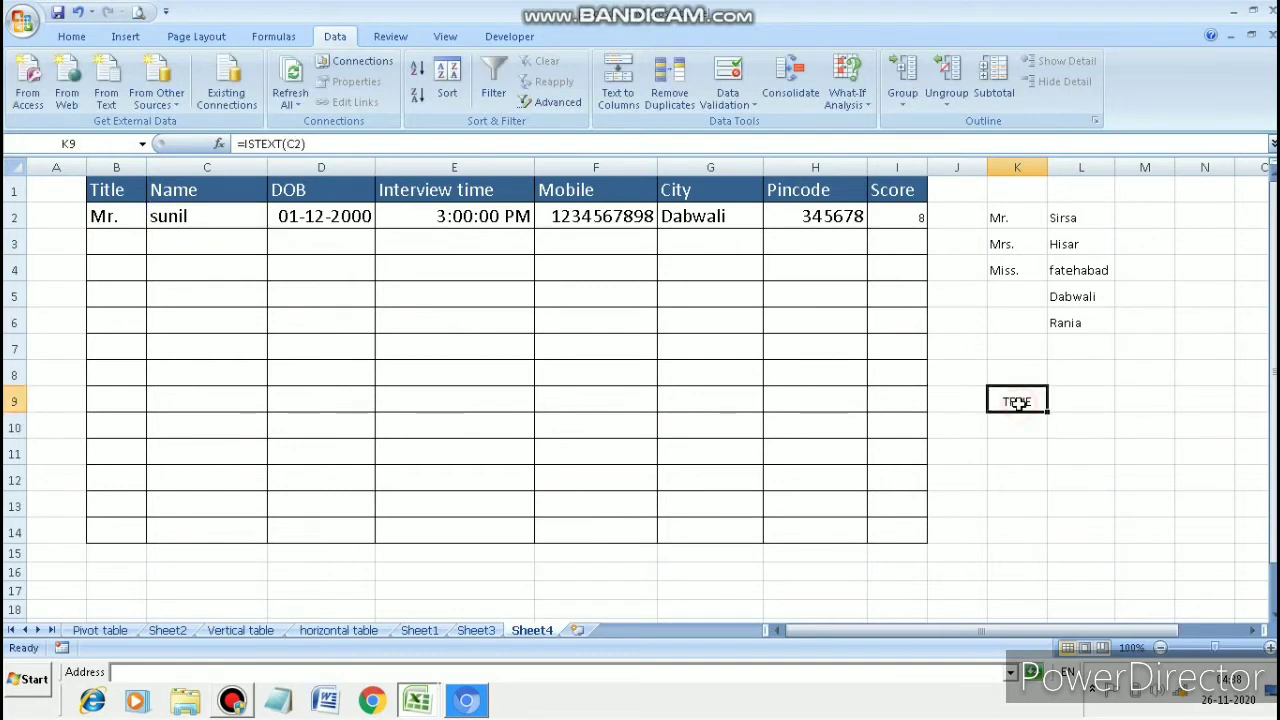
pyautogui.doubleClick(1017, 401)
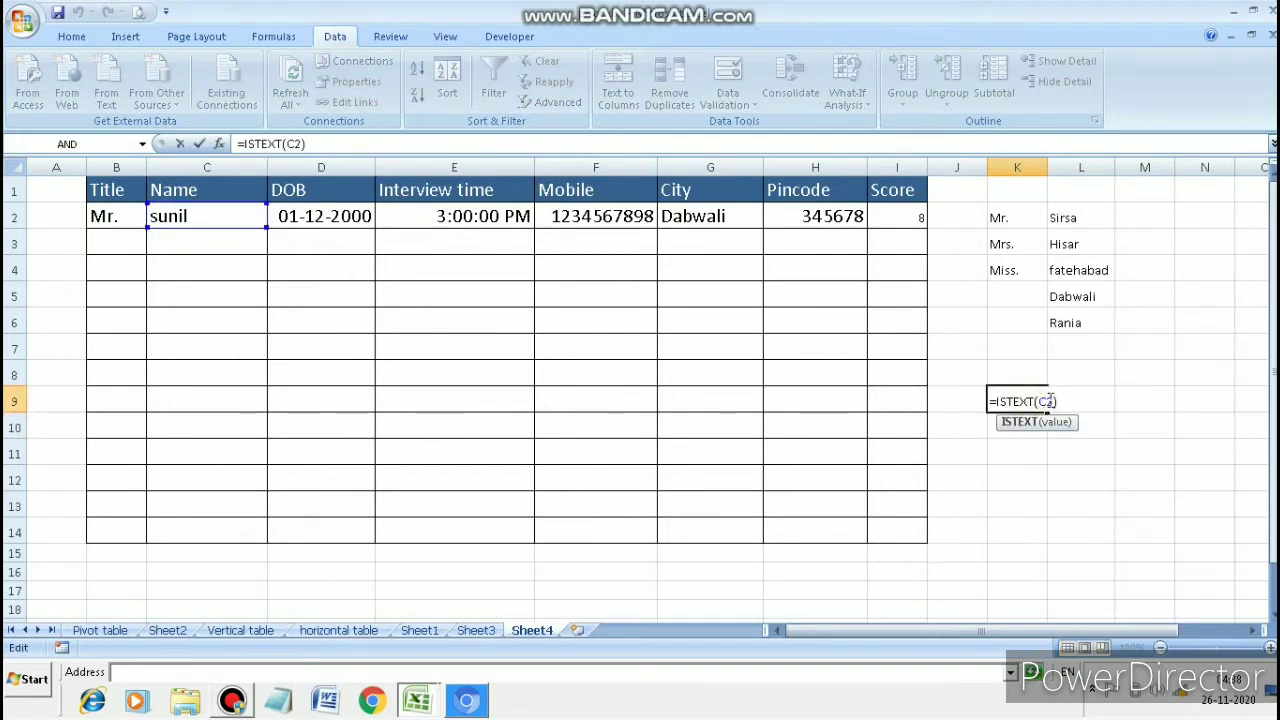
pyautogui.press('BackSpace')
pyautogui.press('BackSpace')
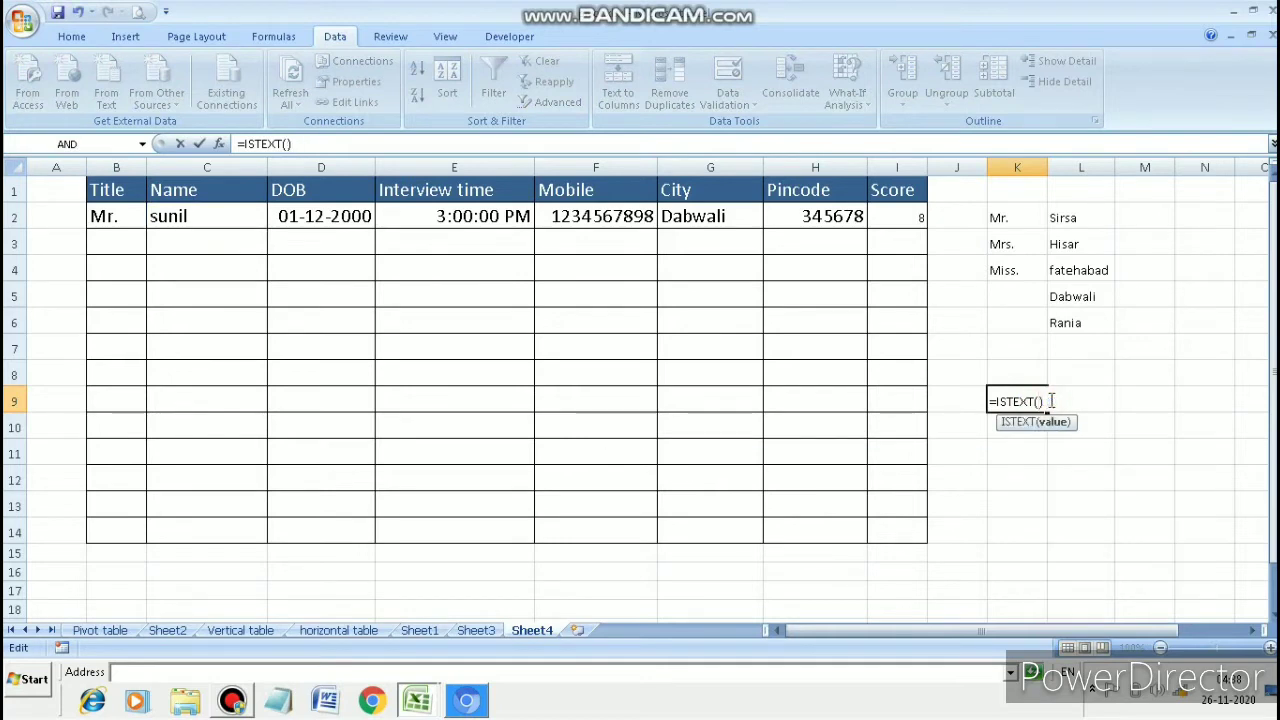
pyautogui.click(830, 219)
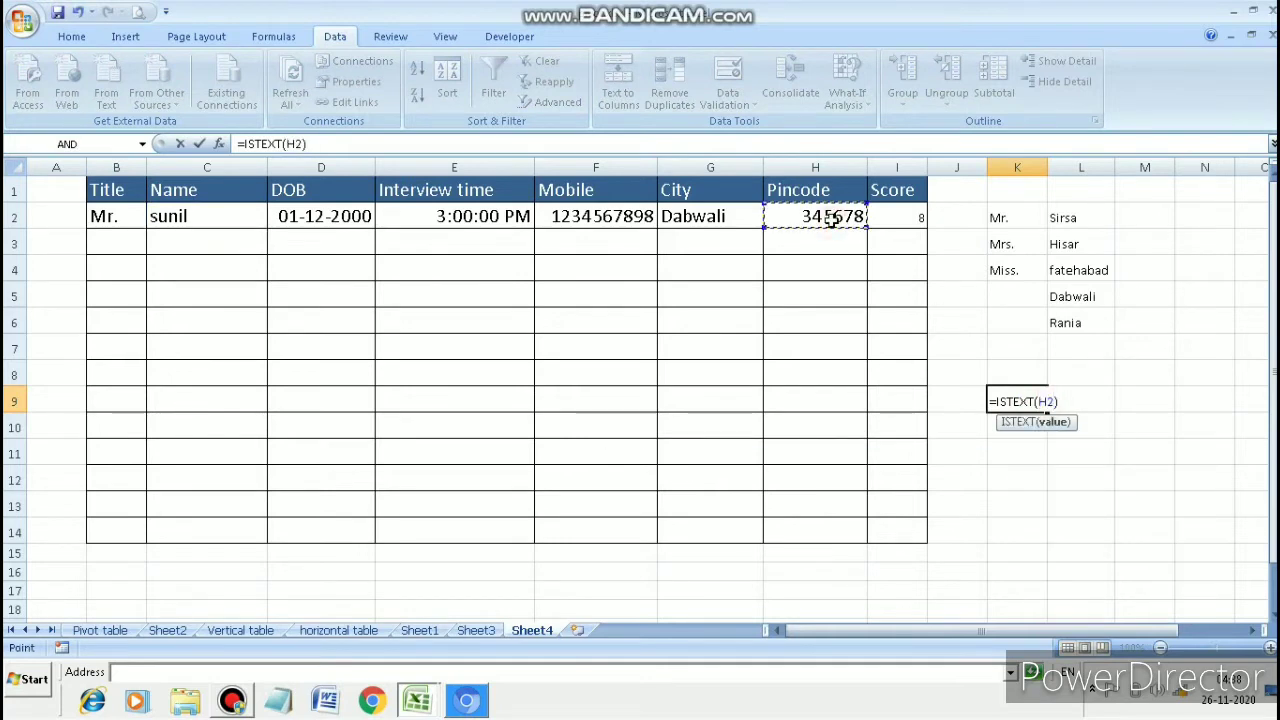
pyautogui.press('Return')
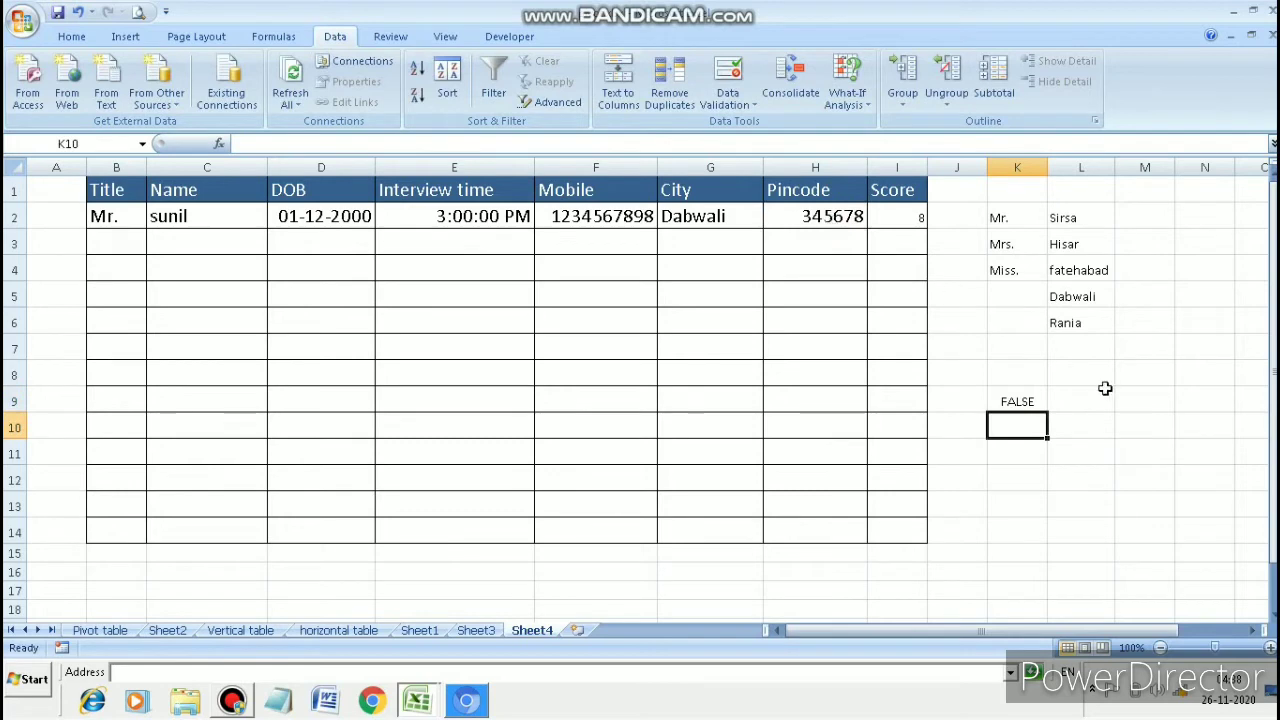
pyautogui.click(1004, 401)
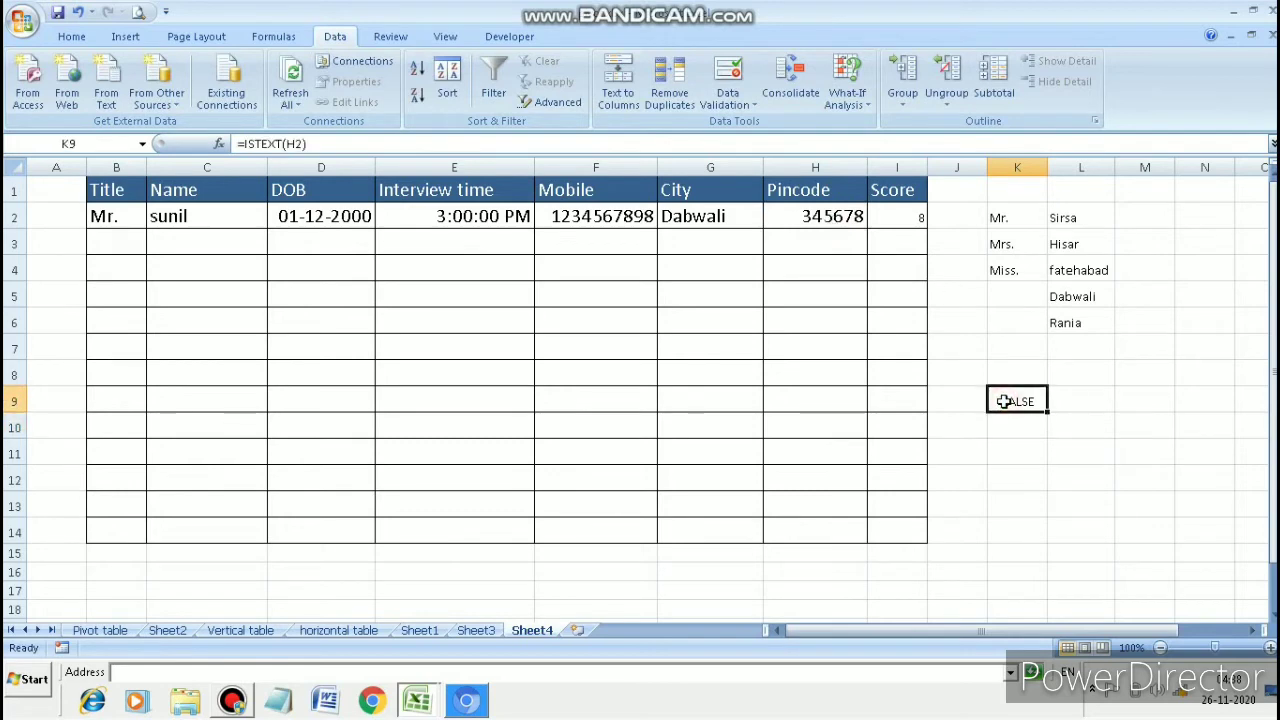
# Step: Set custom data validation on Name cell C3 with the formula =istext(c3)=true
pyautogui.click(206, 238)
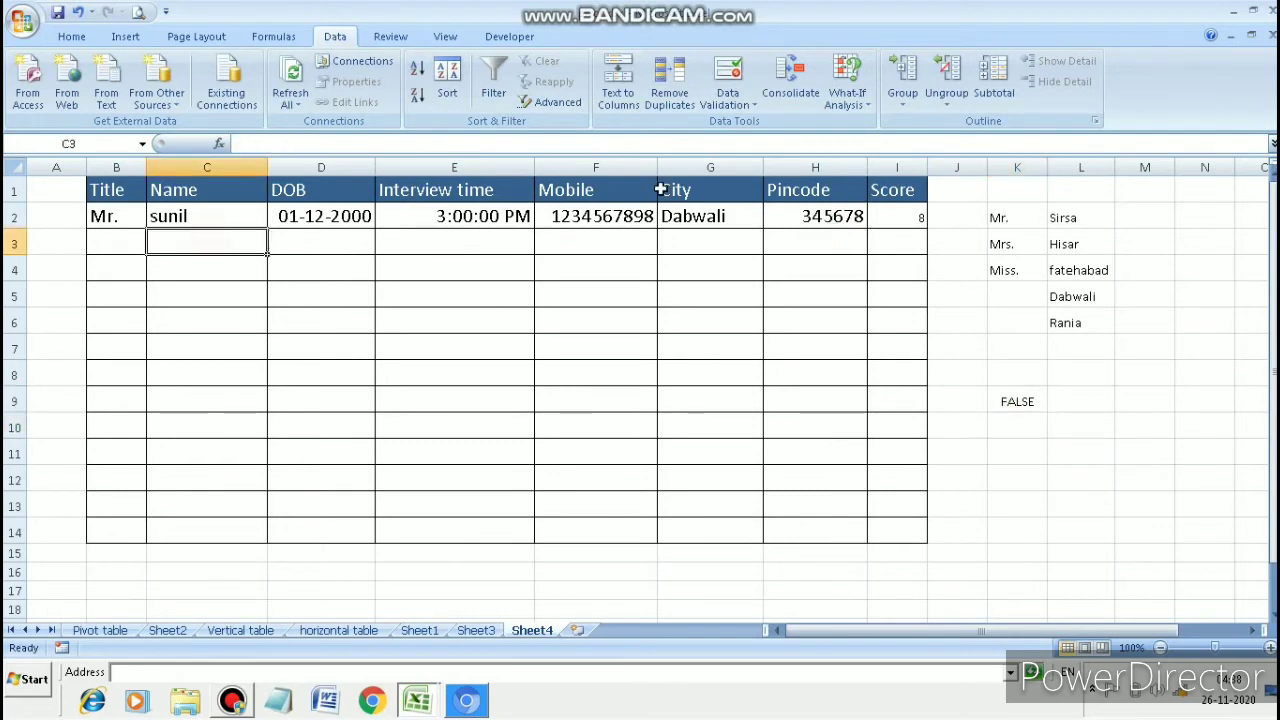
pyautogui.click(729, 104)
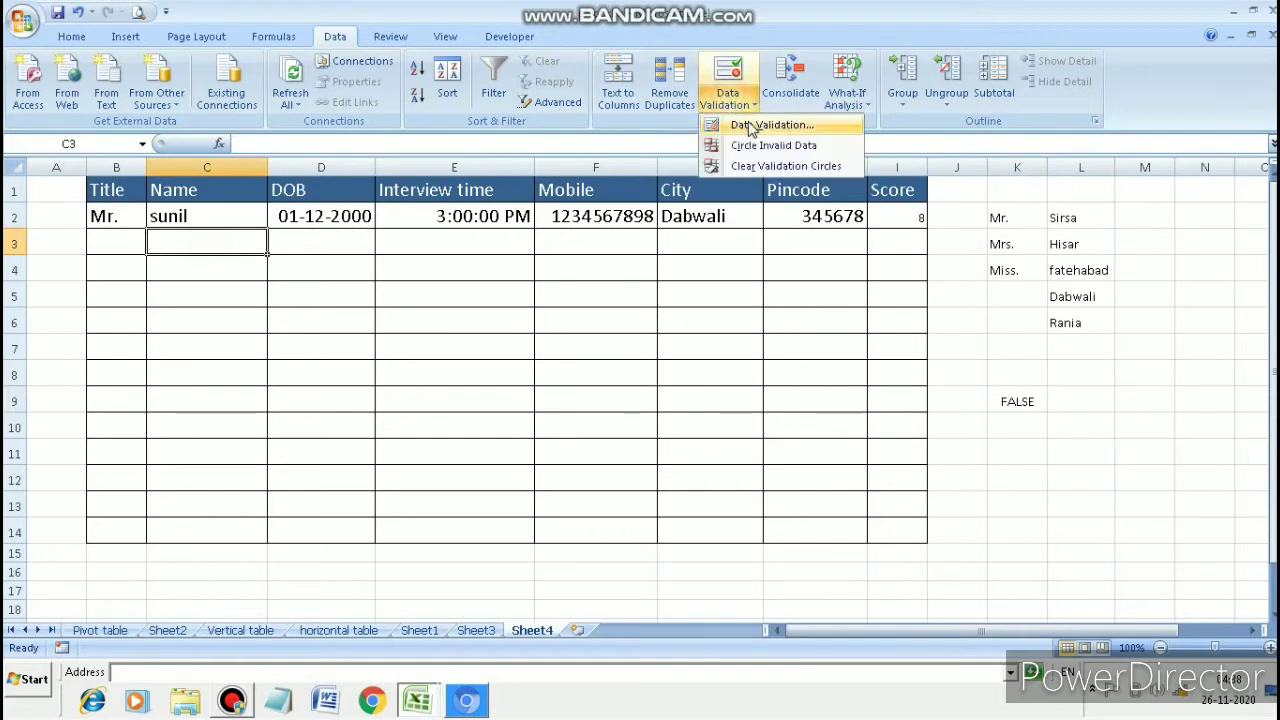
pyautogui.click(752, 126)
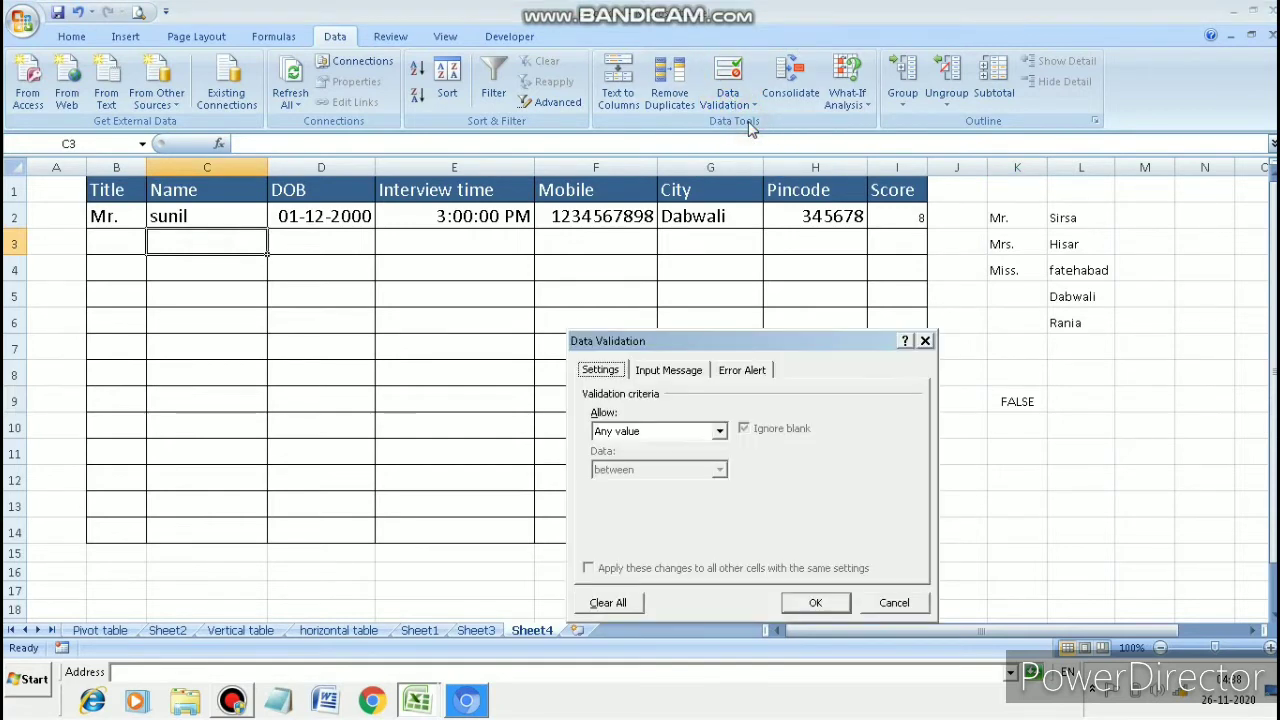
pyautogui.click(721, 435)
pyautogui.click(631, 536)
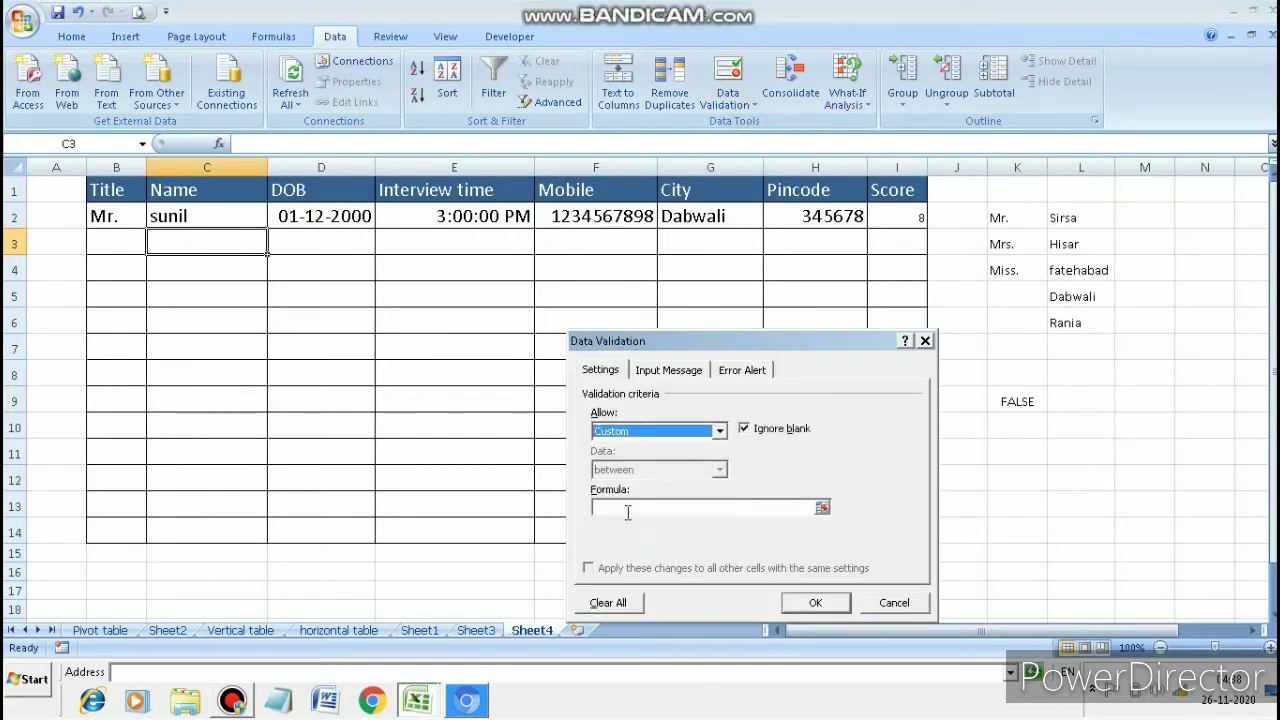
pyautogui.click(628, 510)
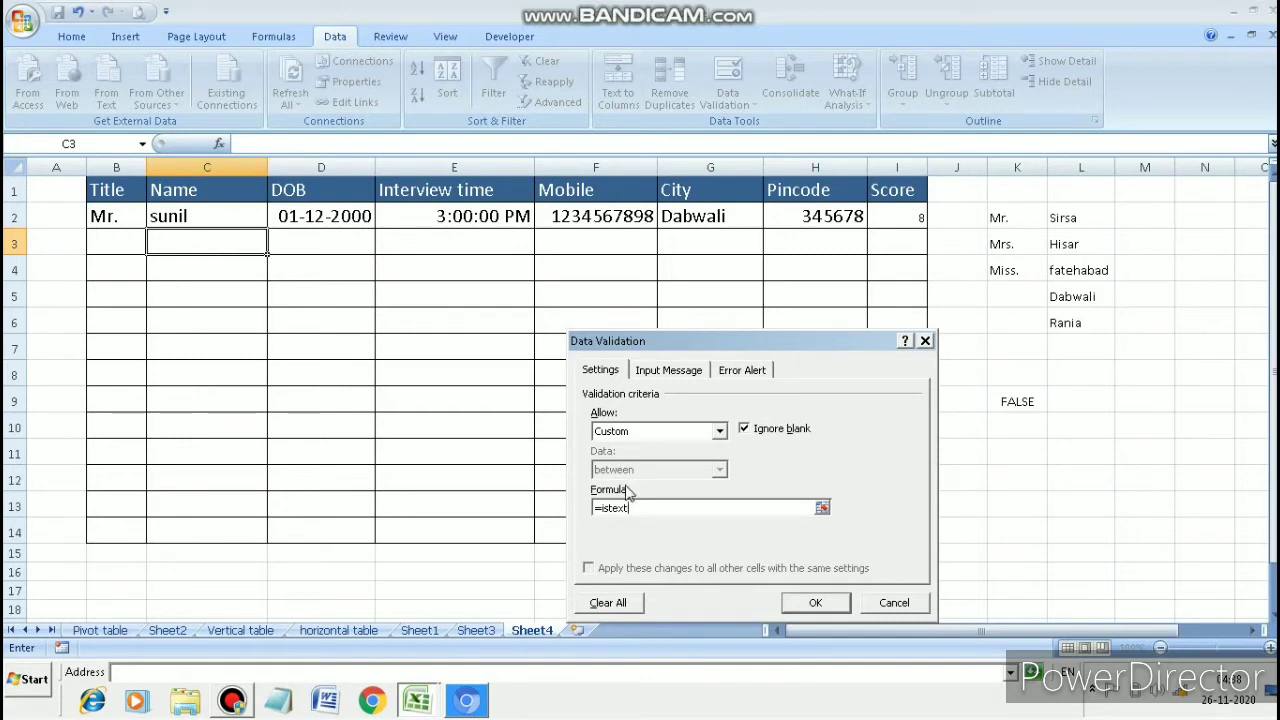
pyautogui.write('3)=true')
# Step: Give C3's validation an error alert titled "Error" with the message "Enter only text not numbers", and apply the rule
pyautogui.click(728, 375)
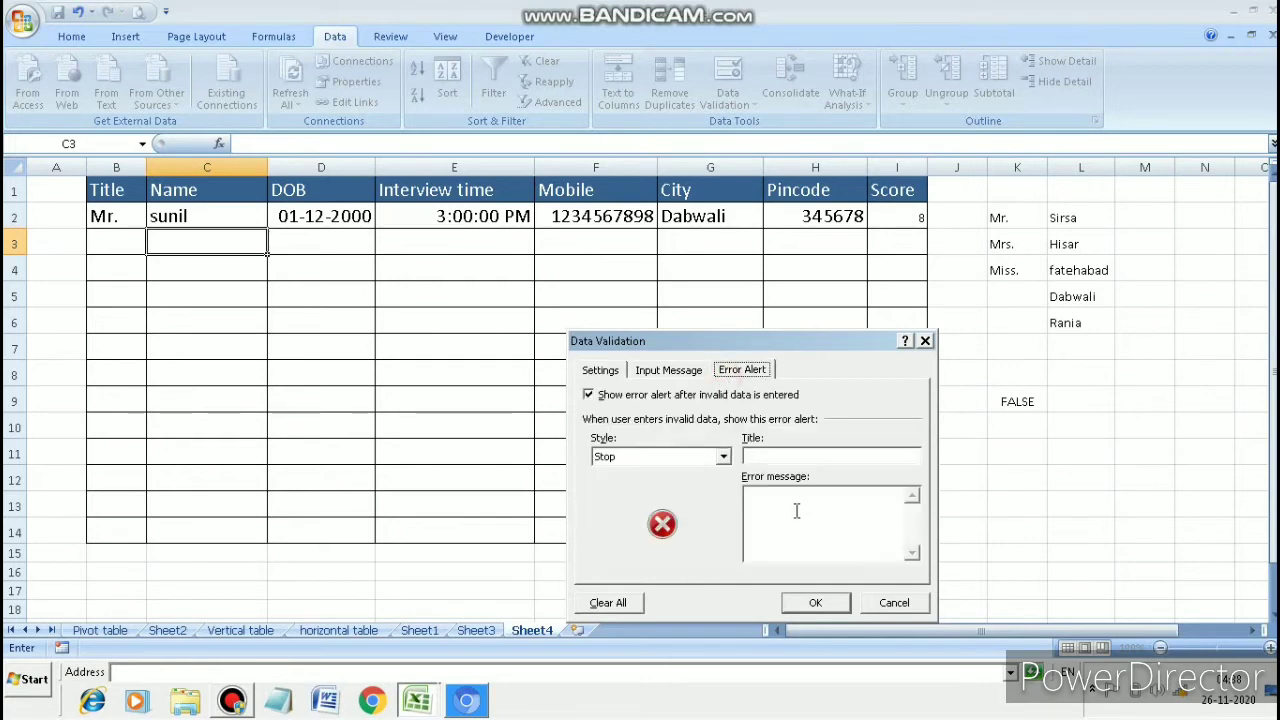
pyautogui.click(786, 457)
pyautogui.write('Error')
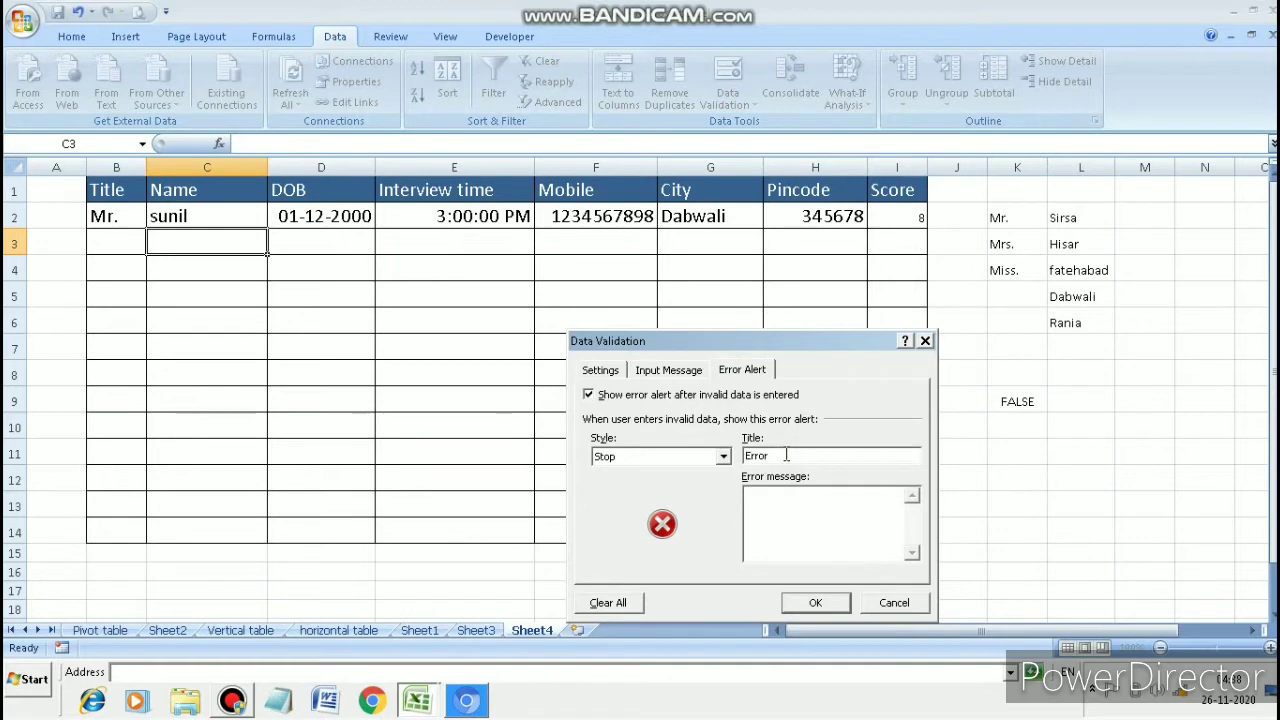
pyautogui.click(786, 500)
pyautogui.write('Enter only text not')
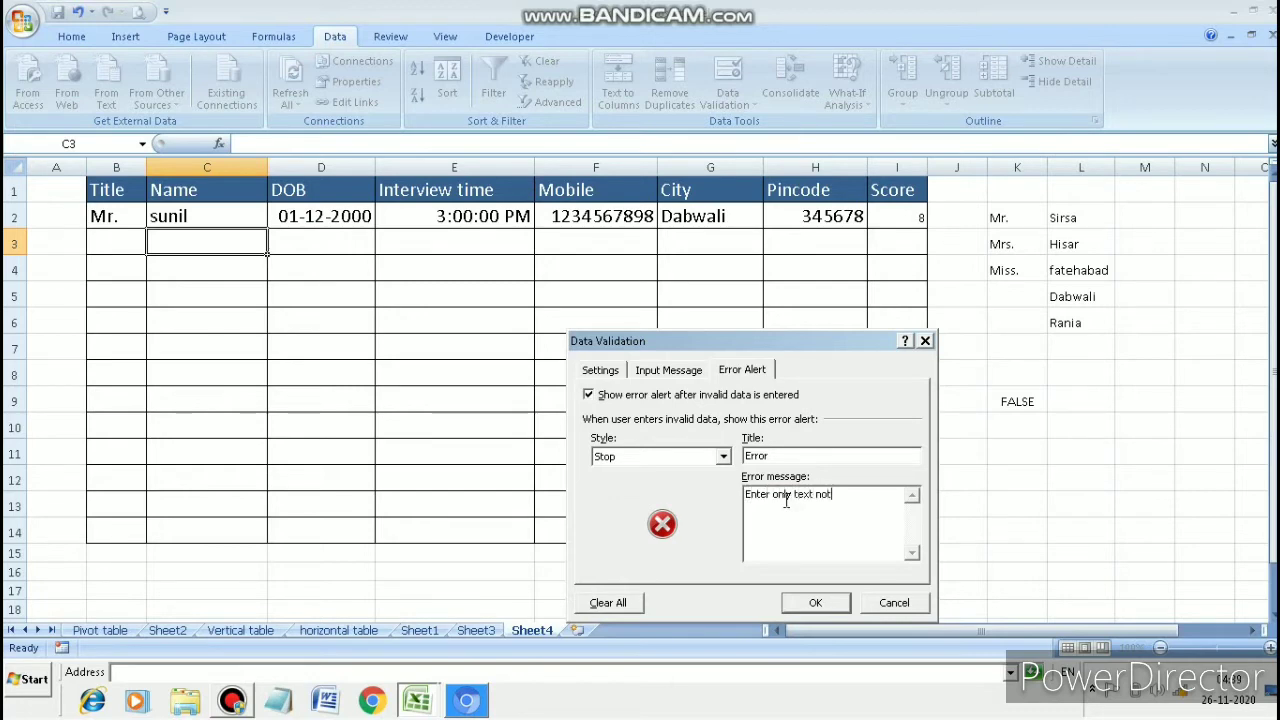
pyautogui.write(' numbers')
pyautogui.click(818, 602)
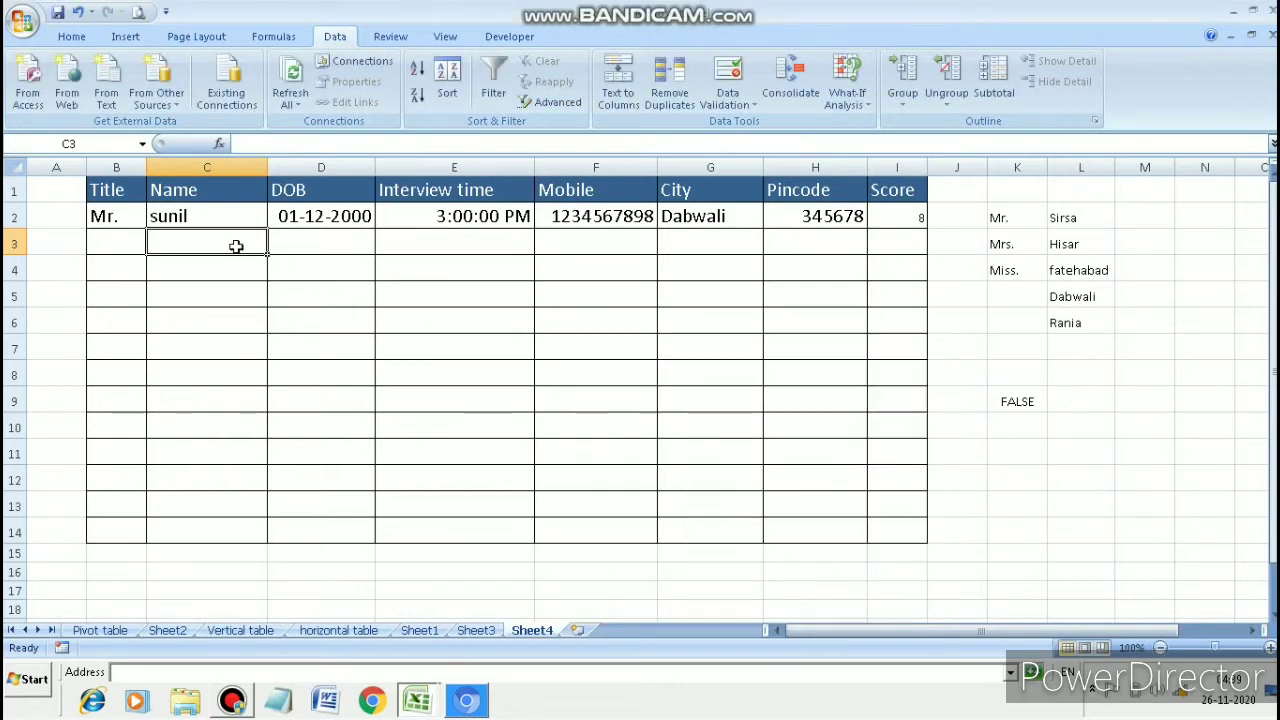
# Step: Test the Name validation by trying to enter 44747 in cell C3, and replace it with a candidate's first name
pyautogui.write('44747')
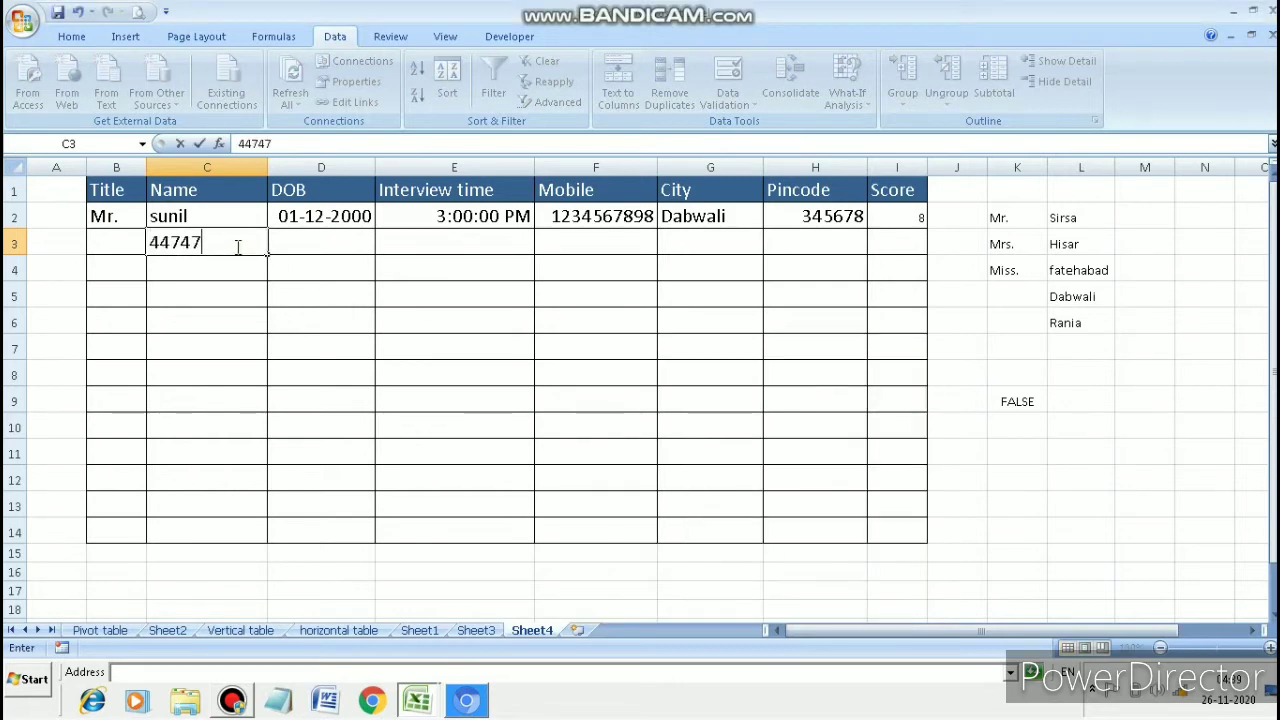
pyautogui.press('Return')
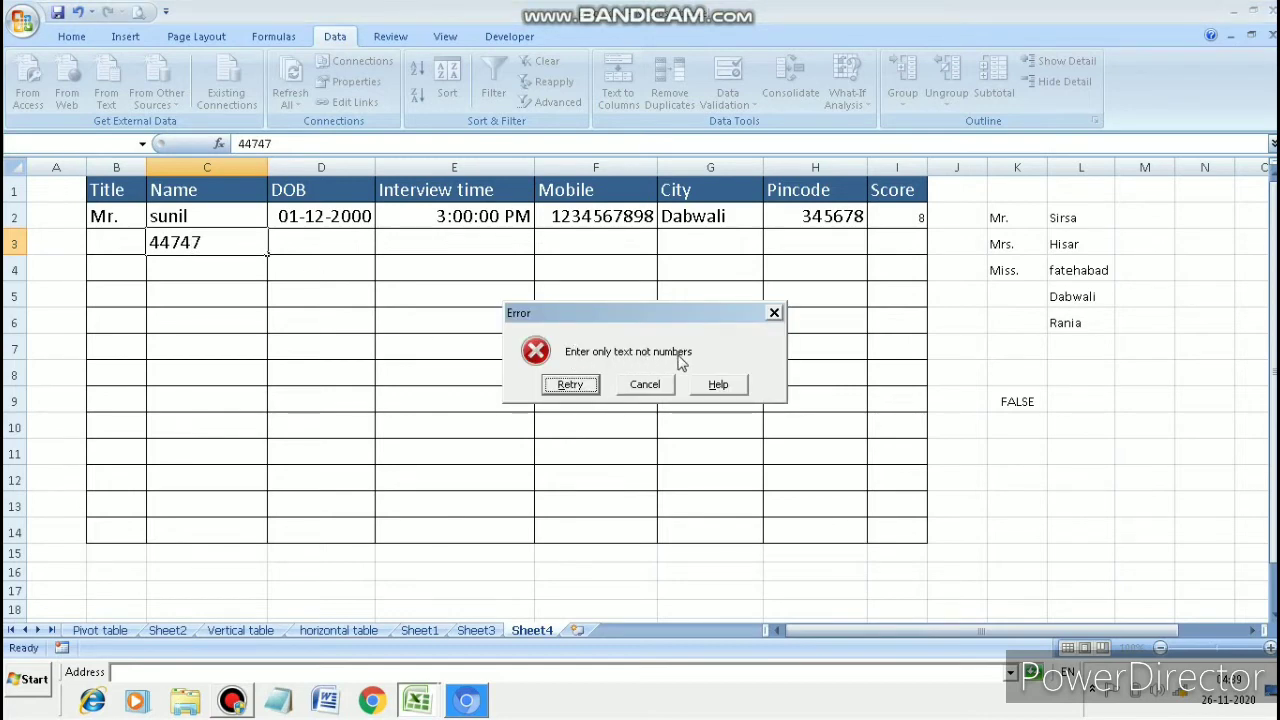
pyautogui.click(582, 387)
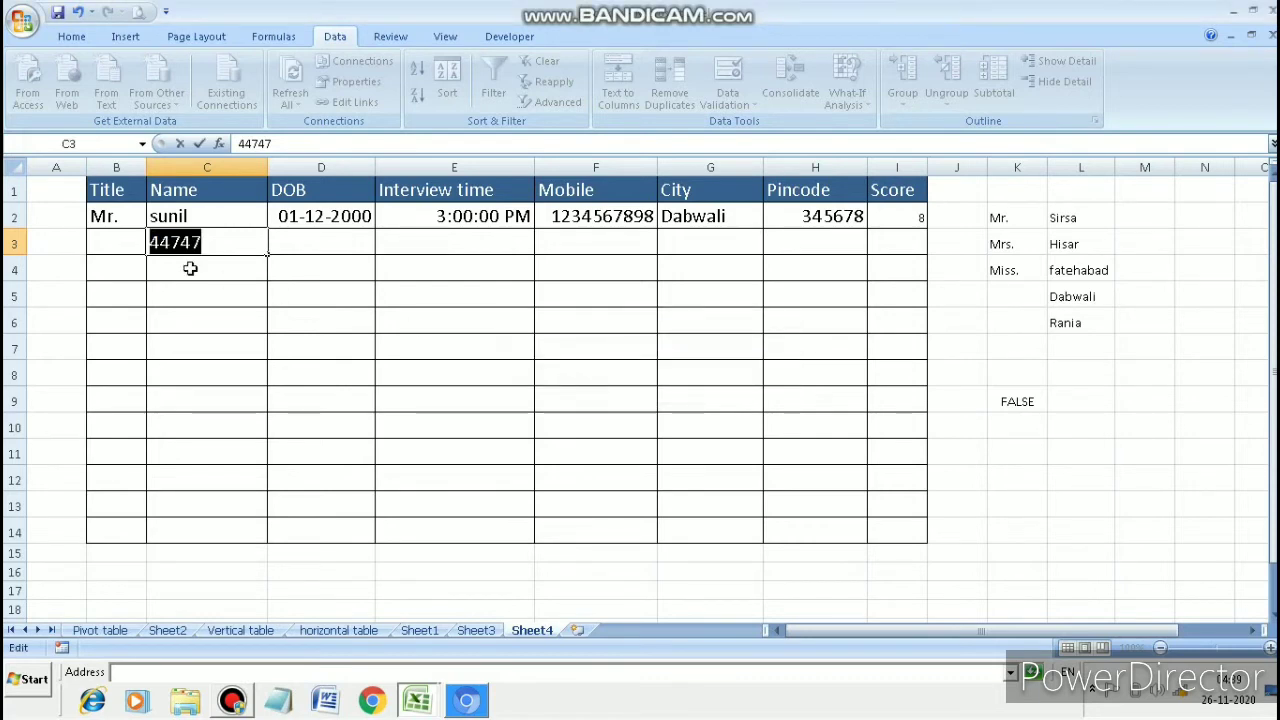
pyautogui.write('mohit')
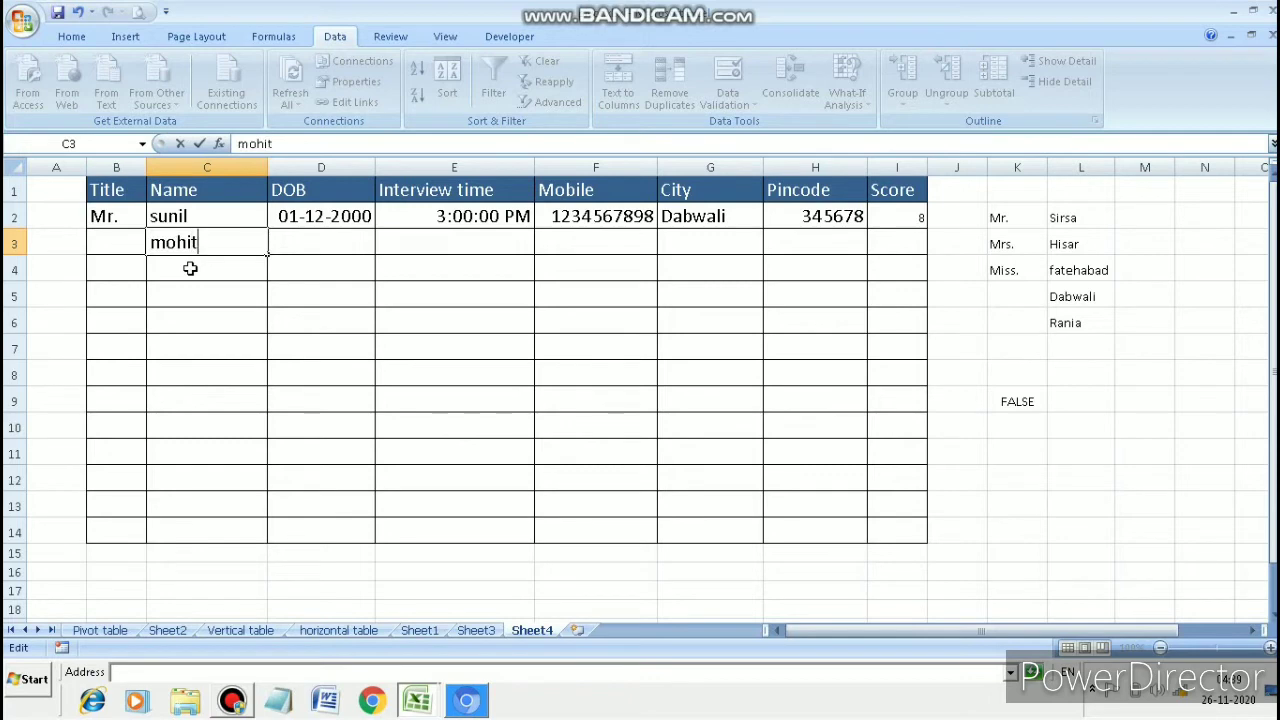
pyautogui.click(290, 242)
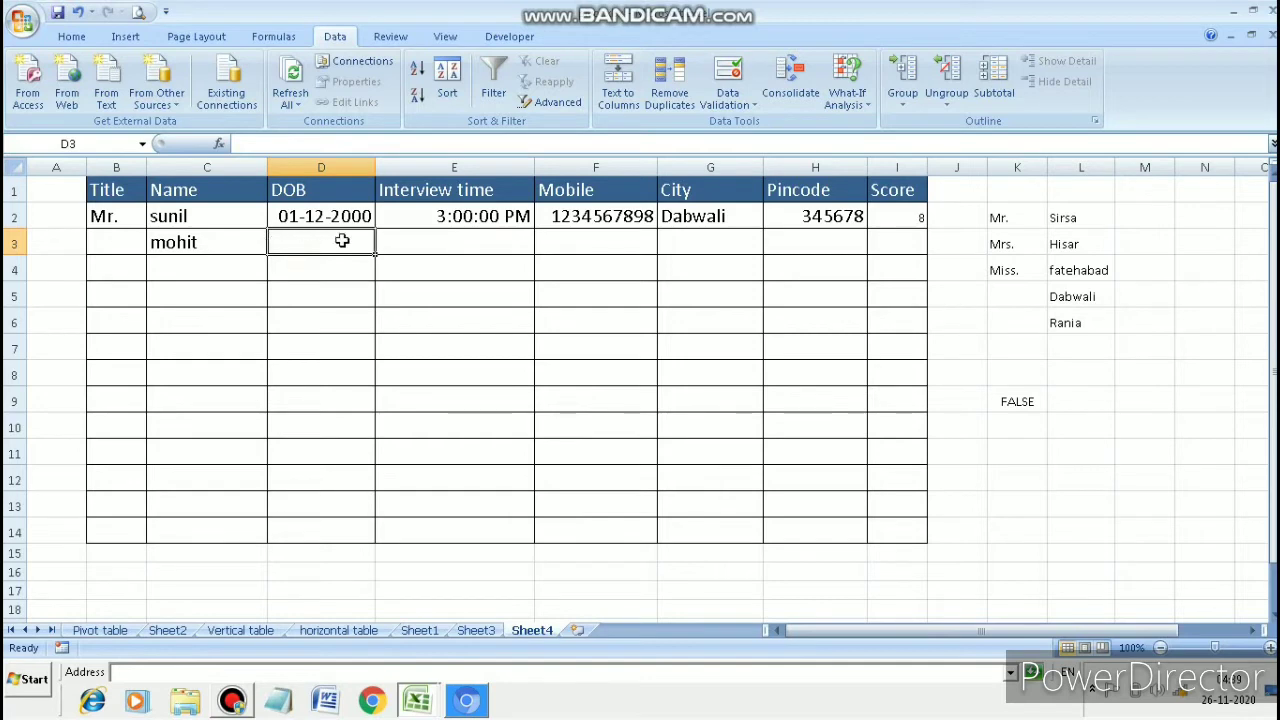
# Step: Set the validation criteria for DOB cell D3 to allow a date between two limits
pyautogui.click(729, 96)
pyautogui.click(755, 125)
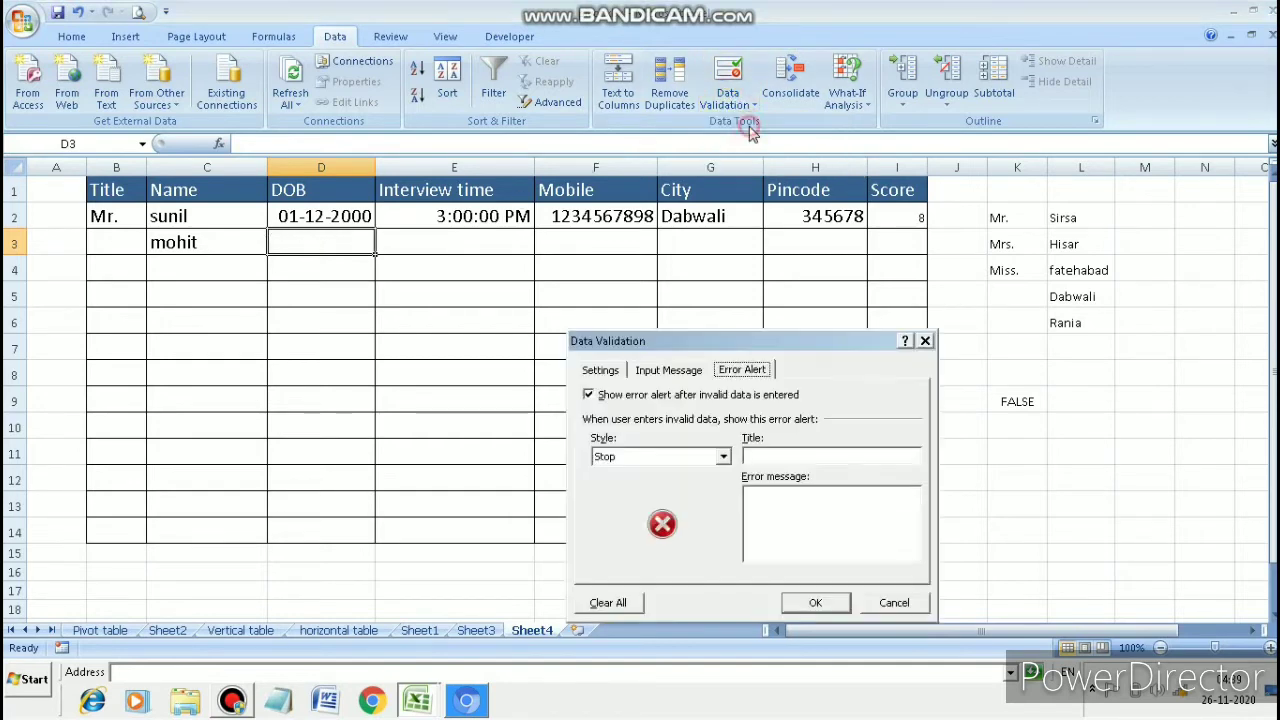
pyautogui.click(601, 372)
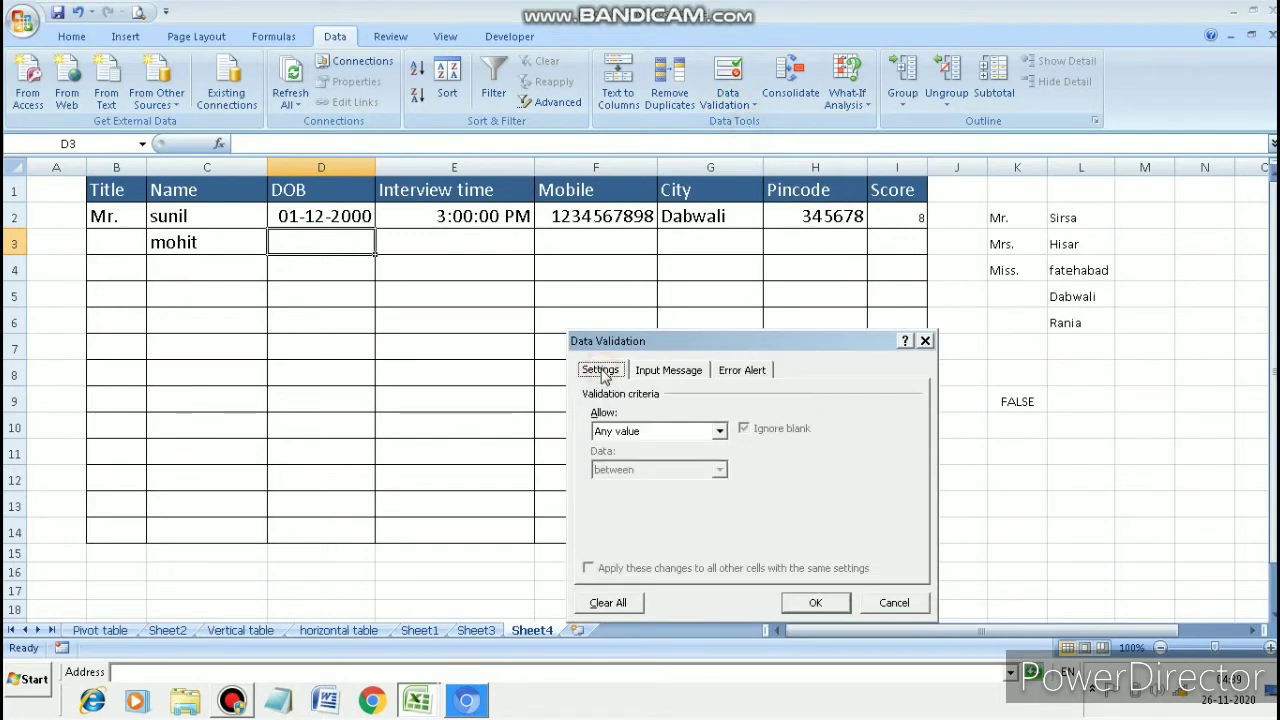
pyautogui.click(724, 432)
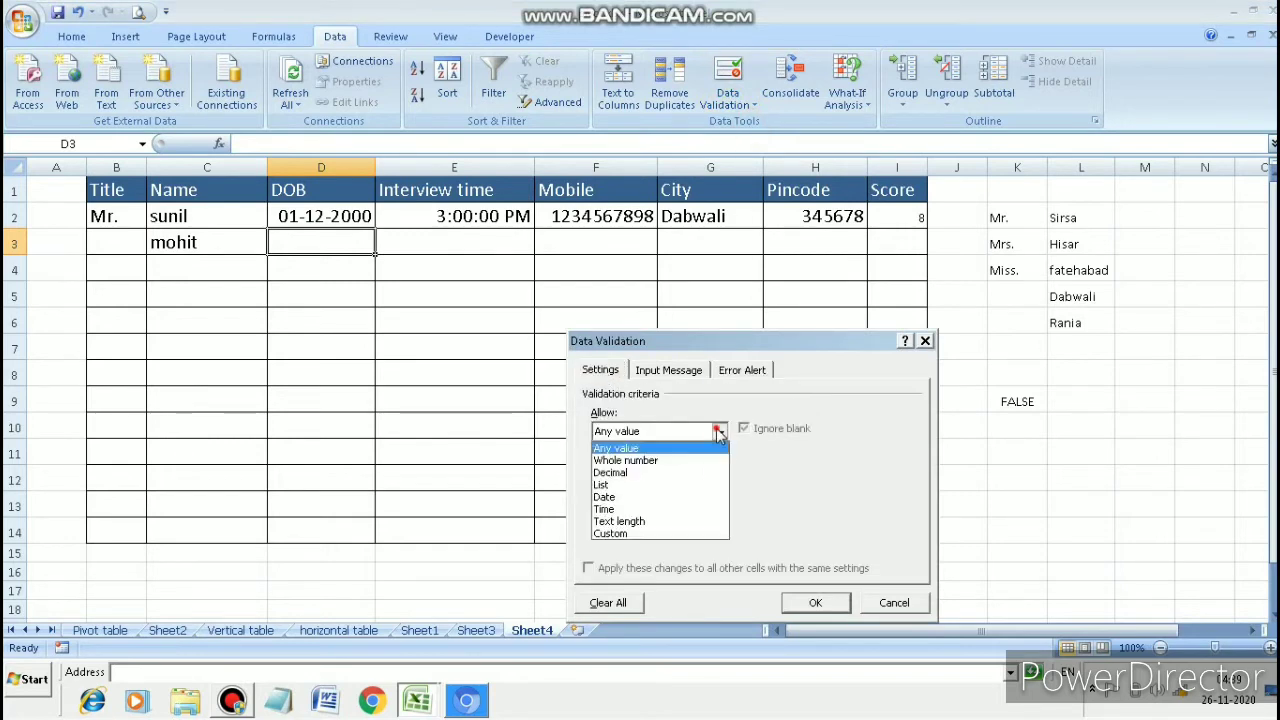
pyautogui.click(625, 497)
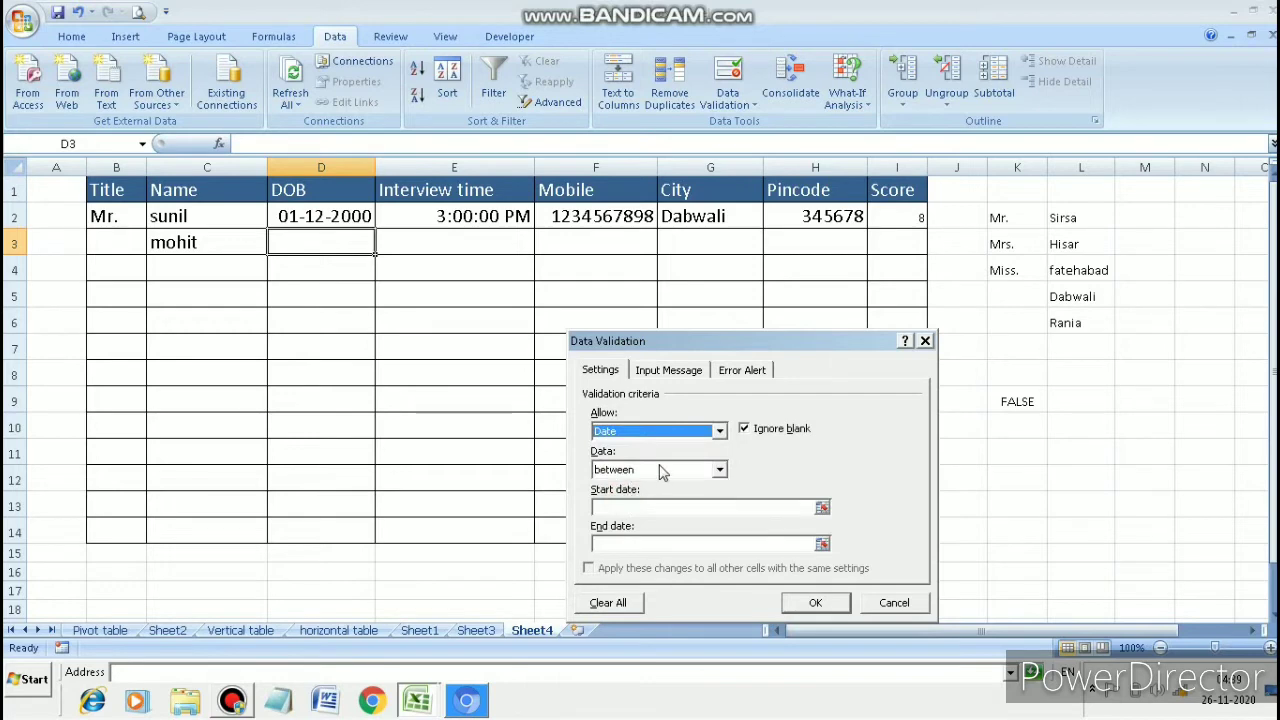
pyautogui.click(660, 470)
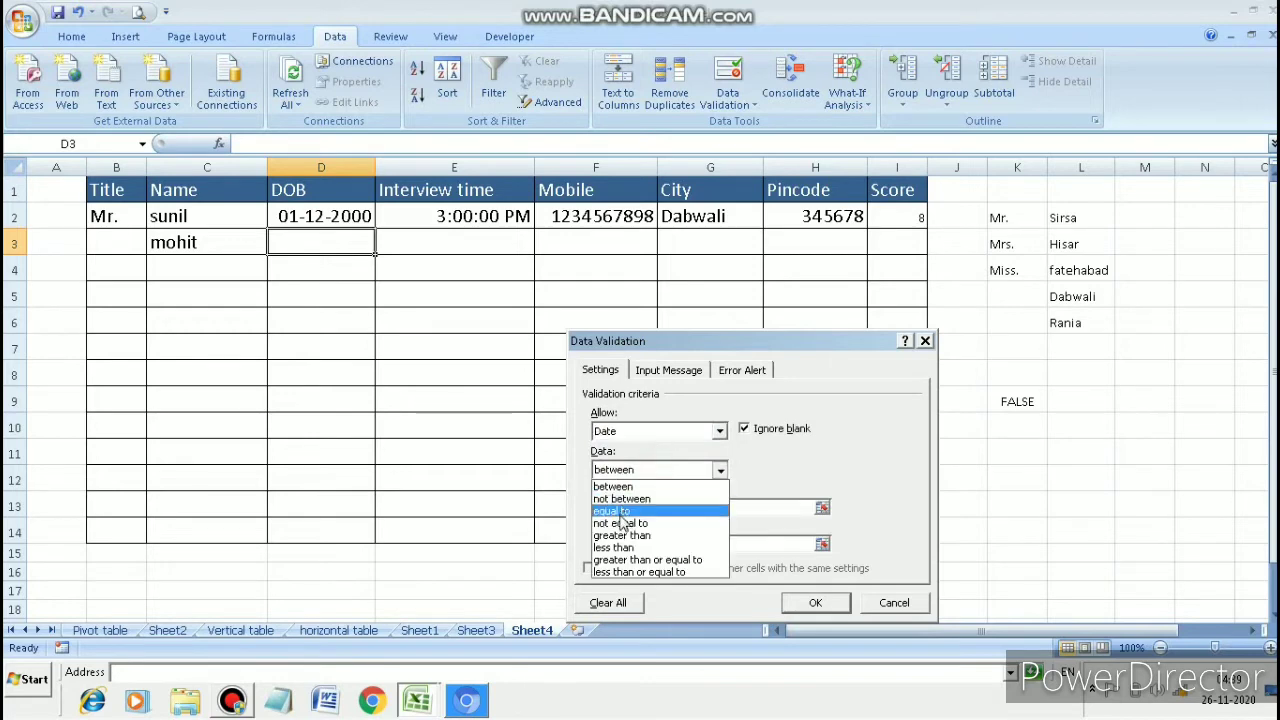
pyautogui.click(620, 487)
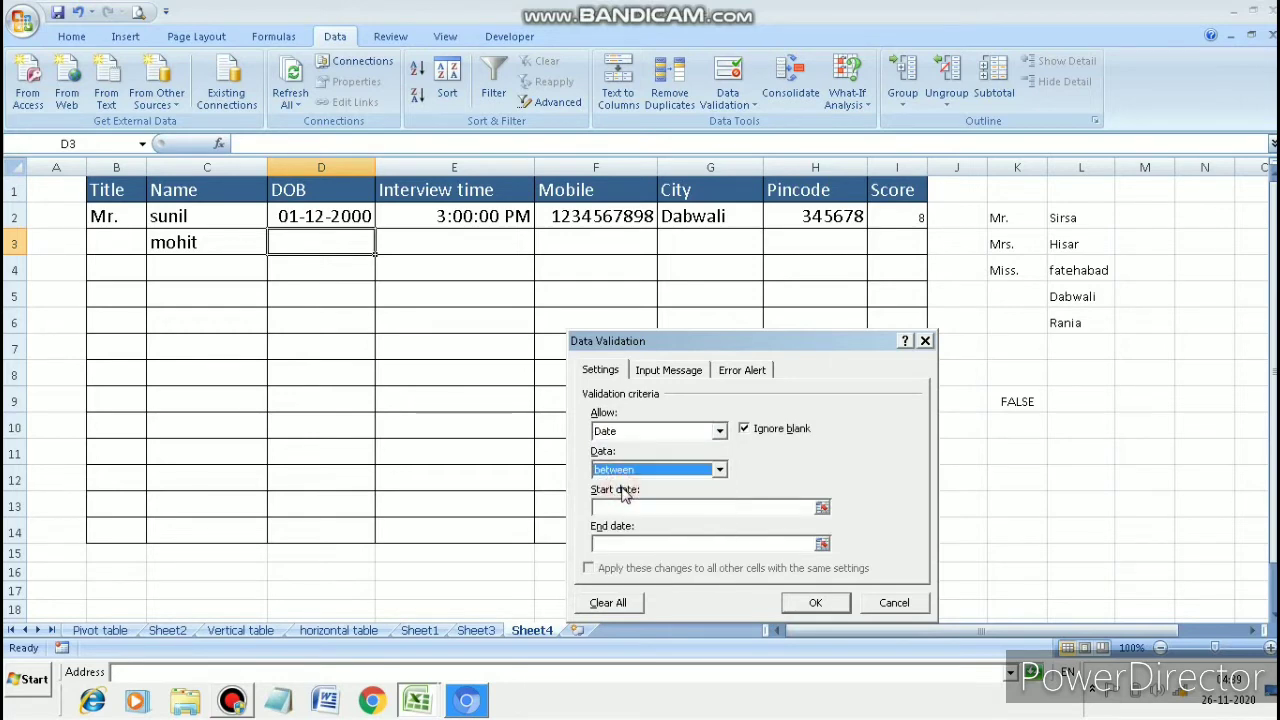
# Step: Set the date rule's start date to 1/1/1990 and its end date to 31/12/2000
pyautogui.click(622, 505)
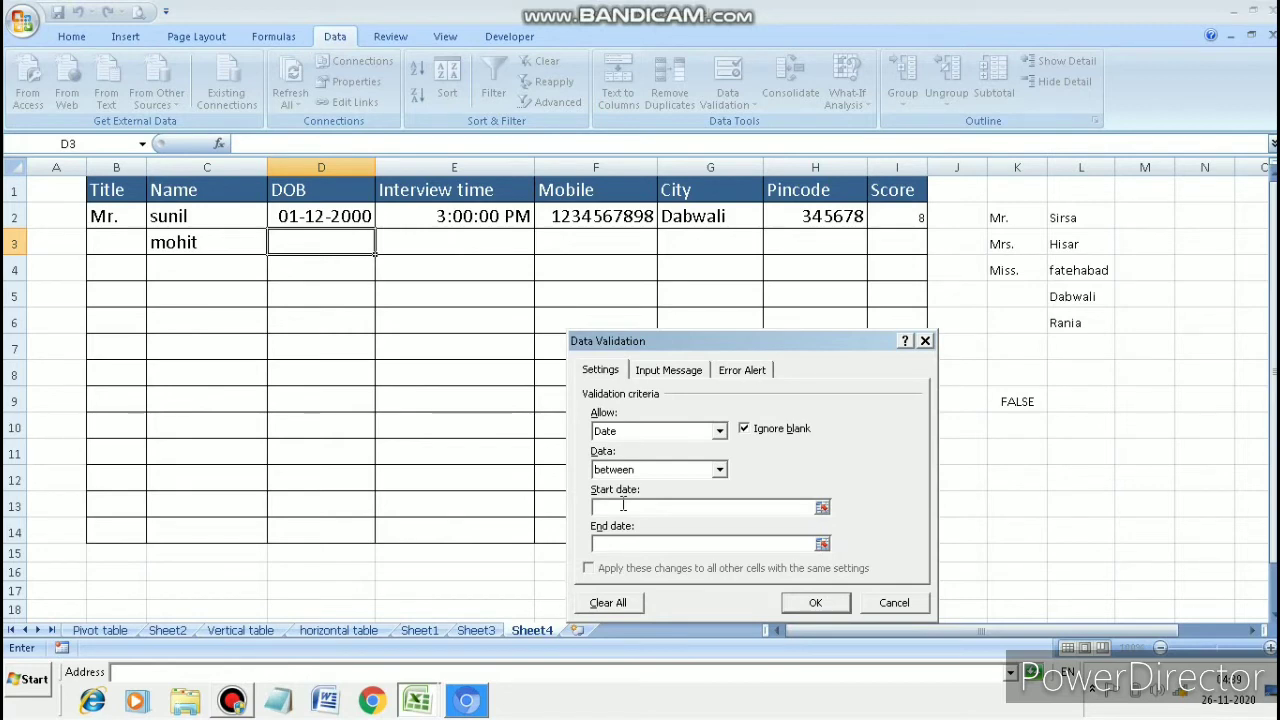
pyautogui.write('1/1/1990')
pyautogui.click(610, 544)
pyautogui.write('31/12/')
pyautogui.write('202')
pyautogui.write('000')
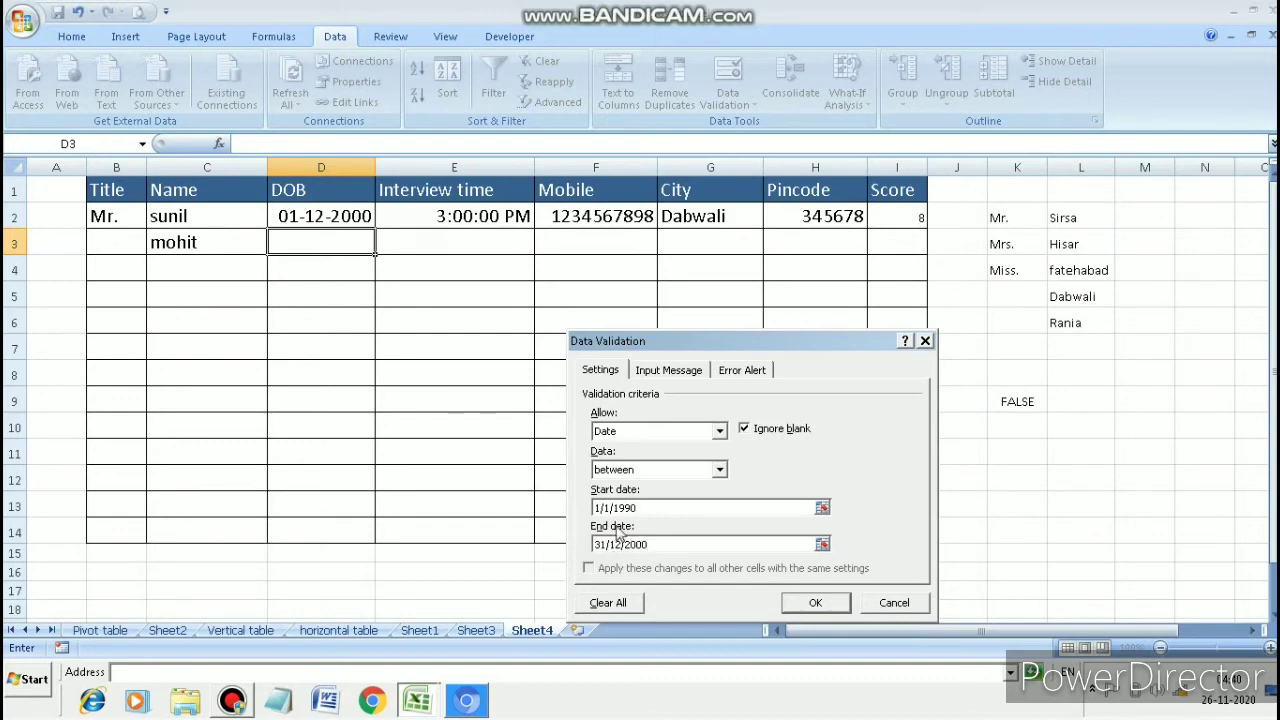
# Step: Give D3's date validation the input message "Only 20 to 30 old years person can apply"
pyautogui.click(654, 372)
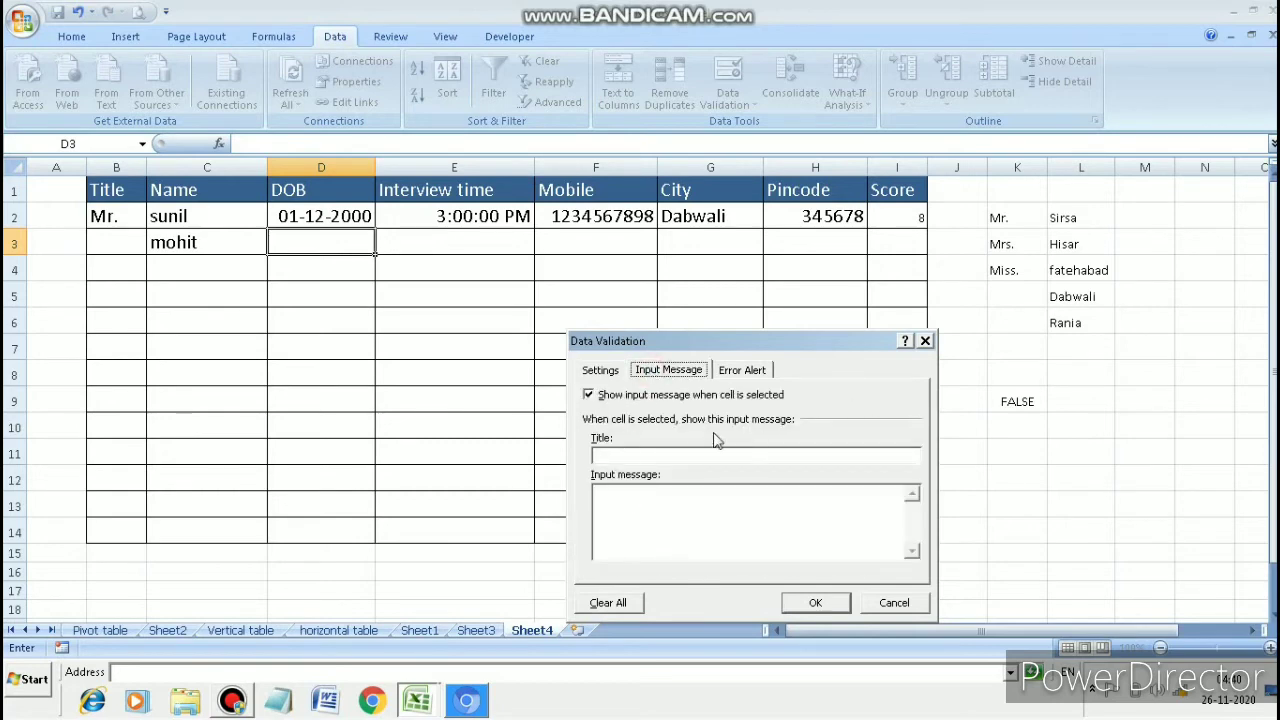
pyautogui.click(670, 495)
pyautogui.write('Only 2')
pyautogui.press('BackSpace')
pyautogui.write('0 to 3')
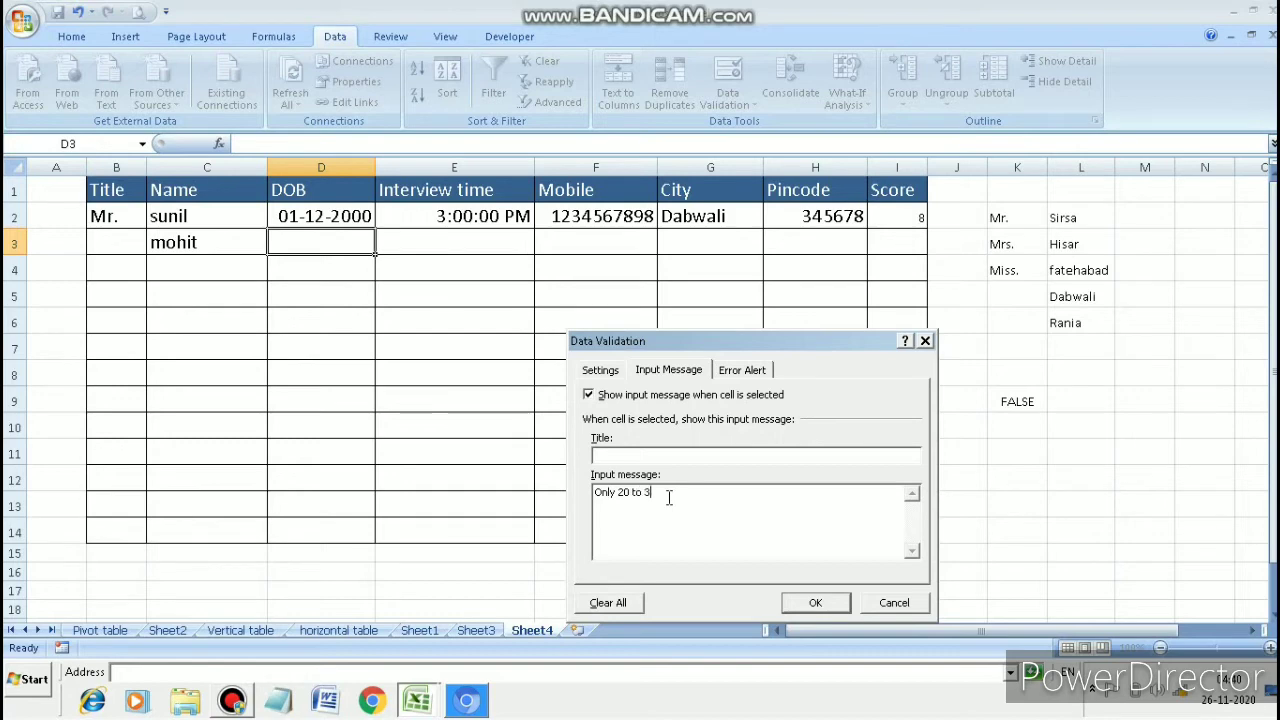
pyautogui.write('0 old years person can c')
pyautogui.press('BackSpace')
pyautogui.write('apply')
# Step: Give D3's validation an error alert titled "Error" with the message "You are not eligible", and apply the rule
pyautogui.click(750, 372)
pyautogui.click(806, 513)
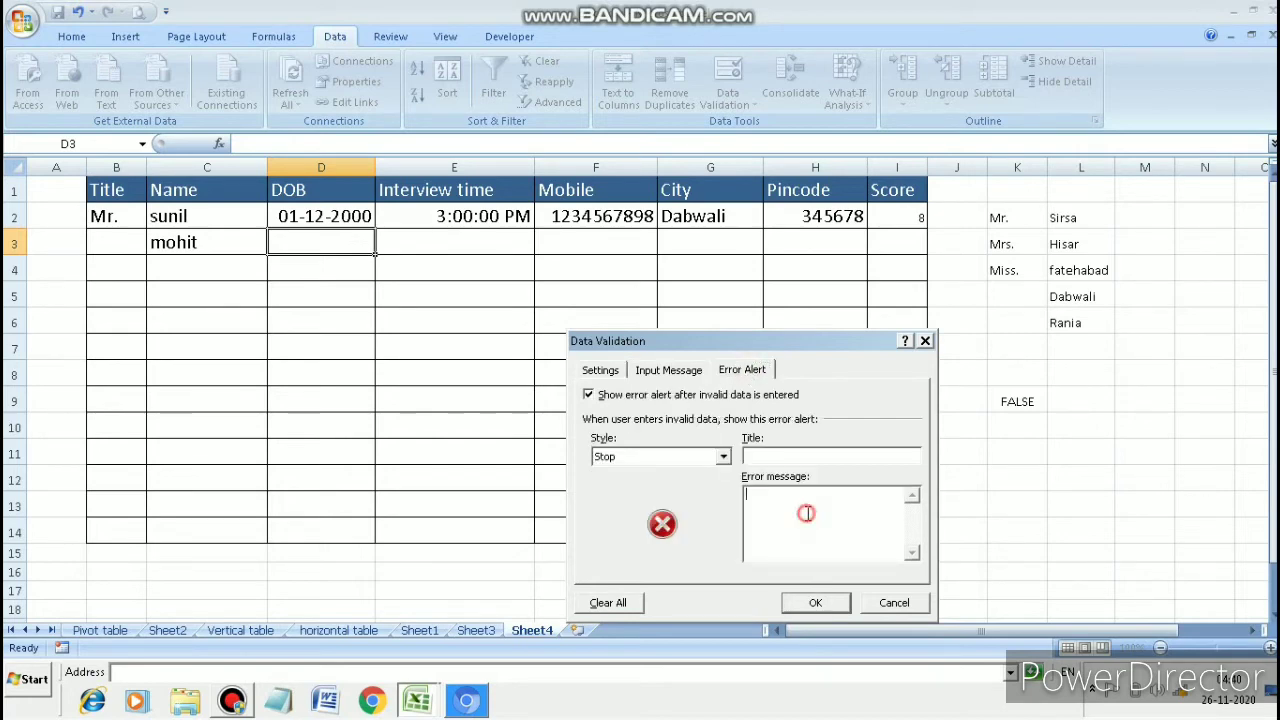
pyautogui.write('You are not eligible')
pyautogui.click(778, 456)
pyautogui.write('Error')
pyautogui.click(815, 602)
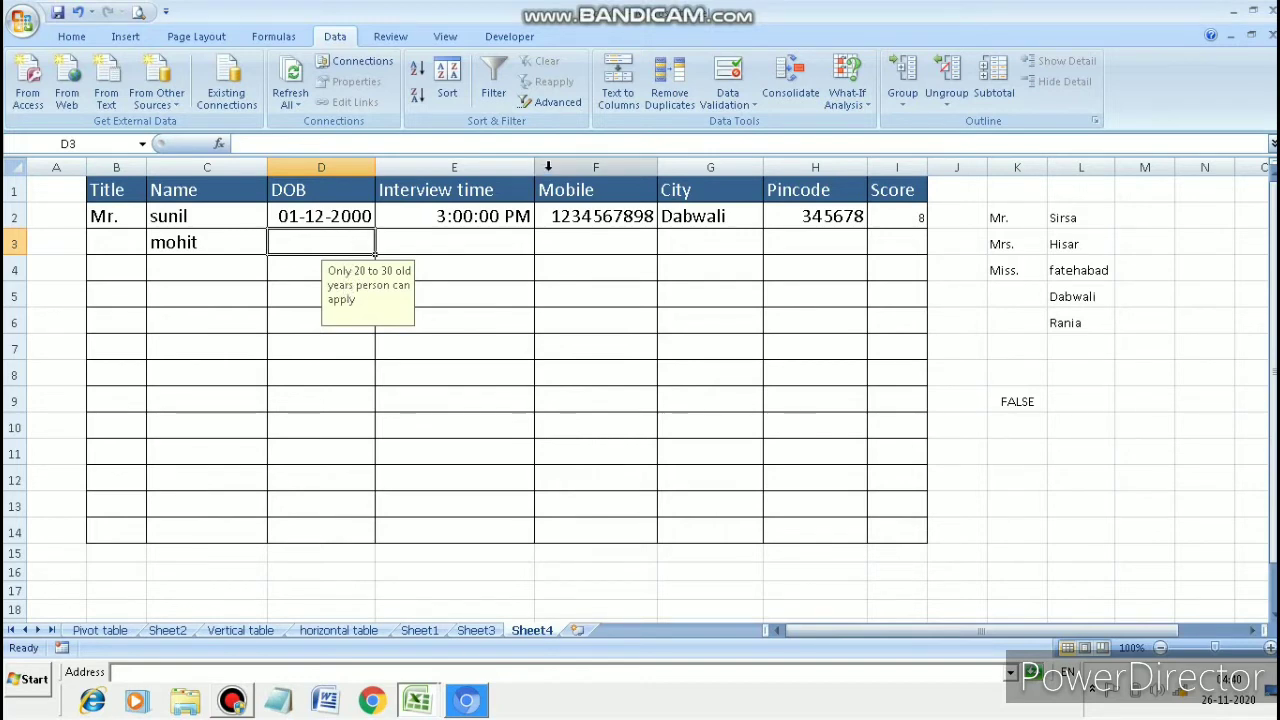
# Step: Review the input message in the DOB cell's validation settings, leaving them unmodified
pyautogui.click(729, 99)
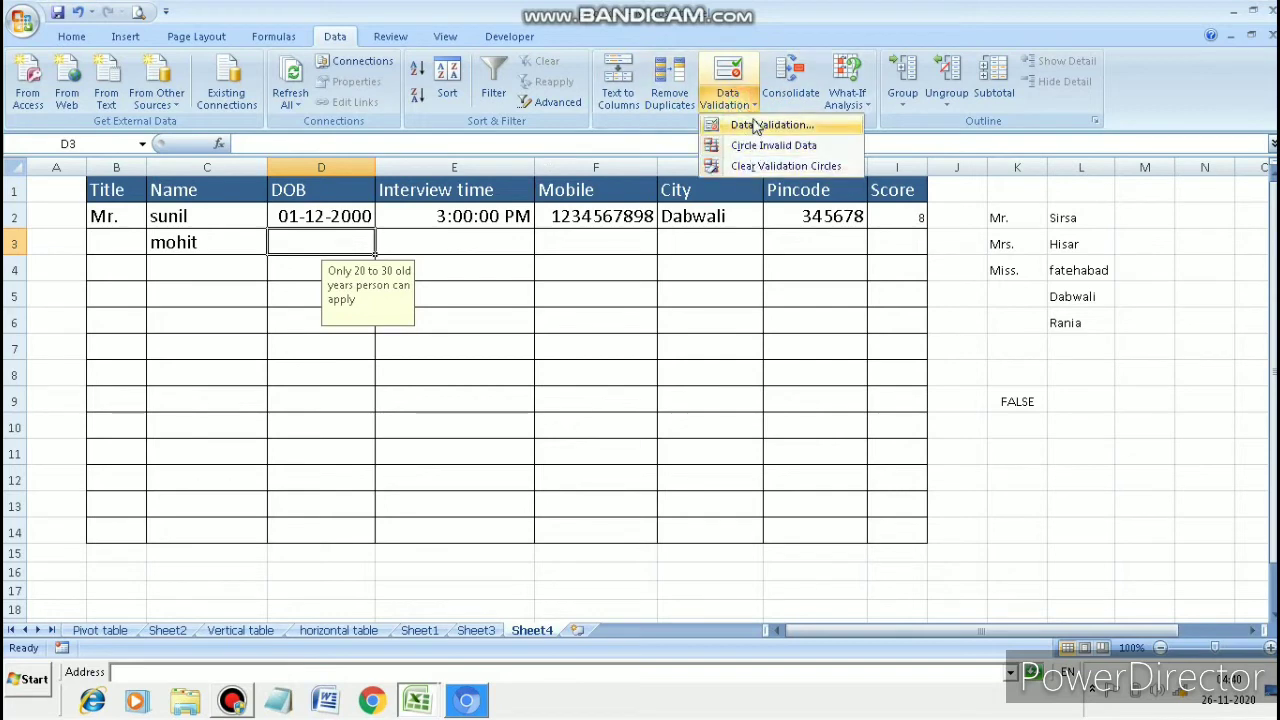
pyautogui.click(752, 124)
pyautogui.click(667, 372)
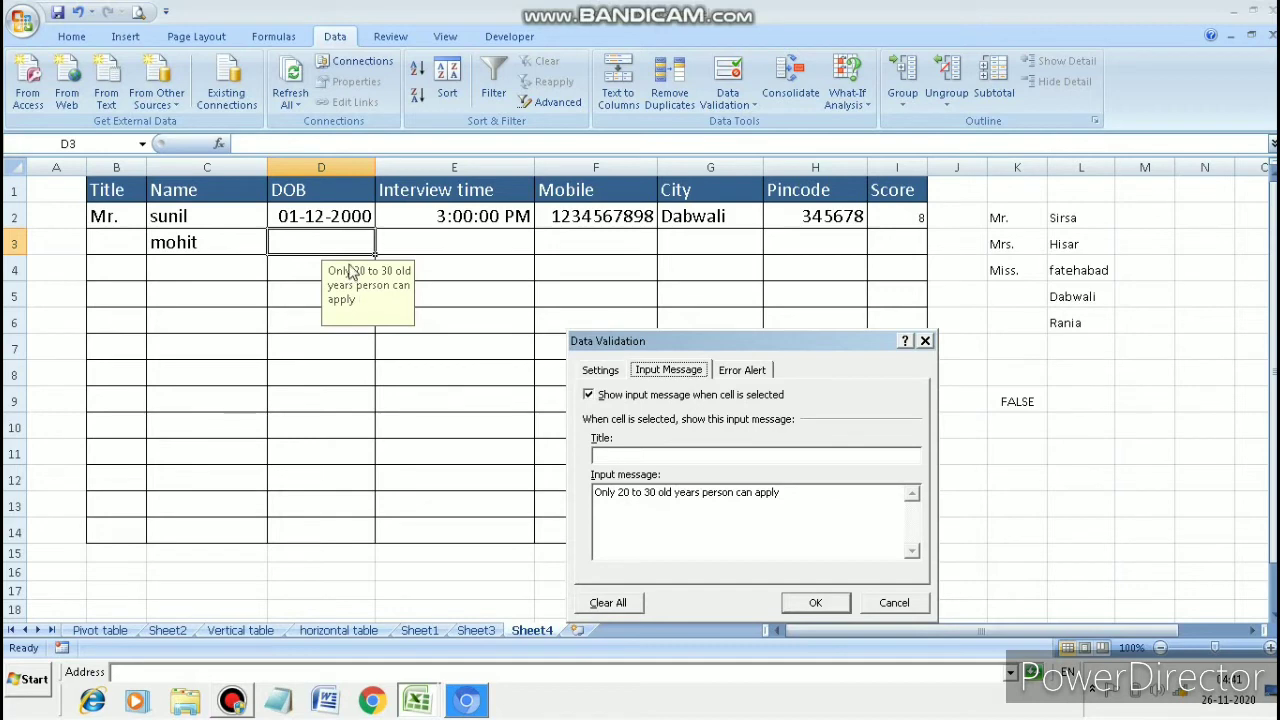
pyautogui.click(890, 603)
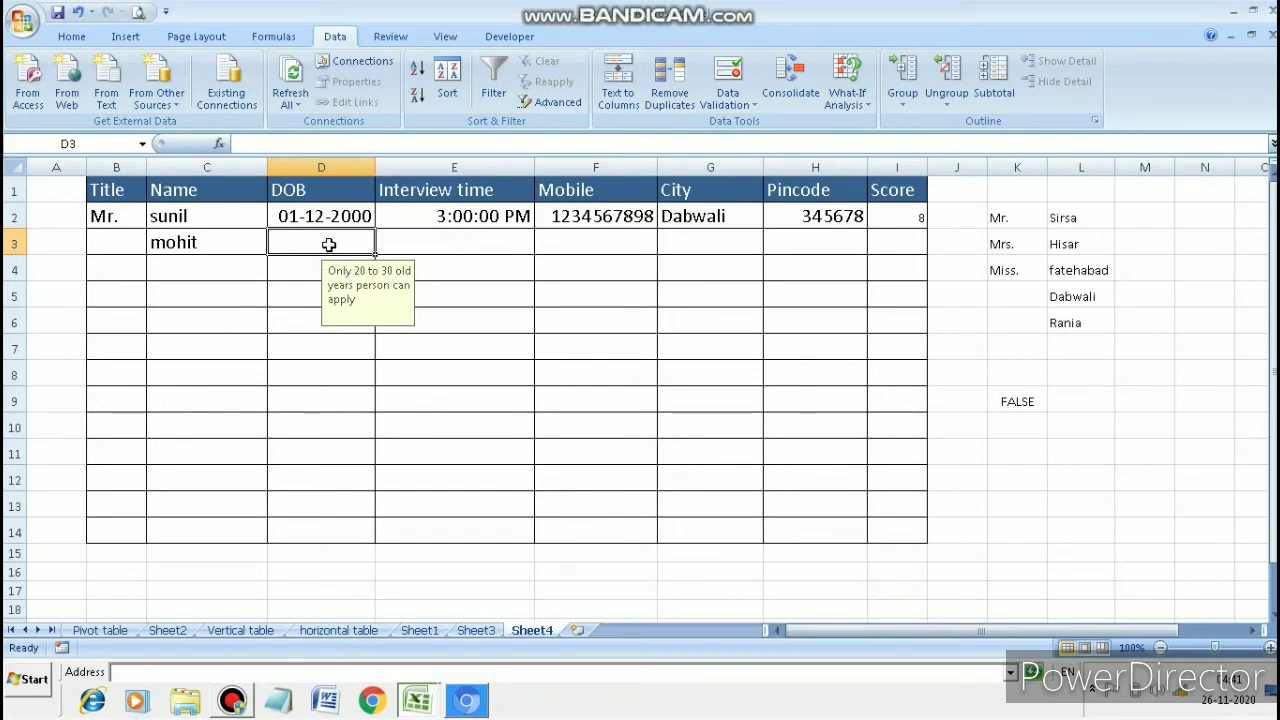
# Step: Test the DOB validation by entering a date of birth within the allowed range in cell D3
pyautogui.write('1/')
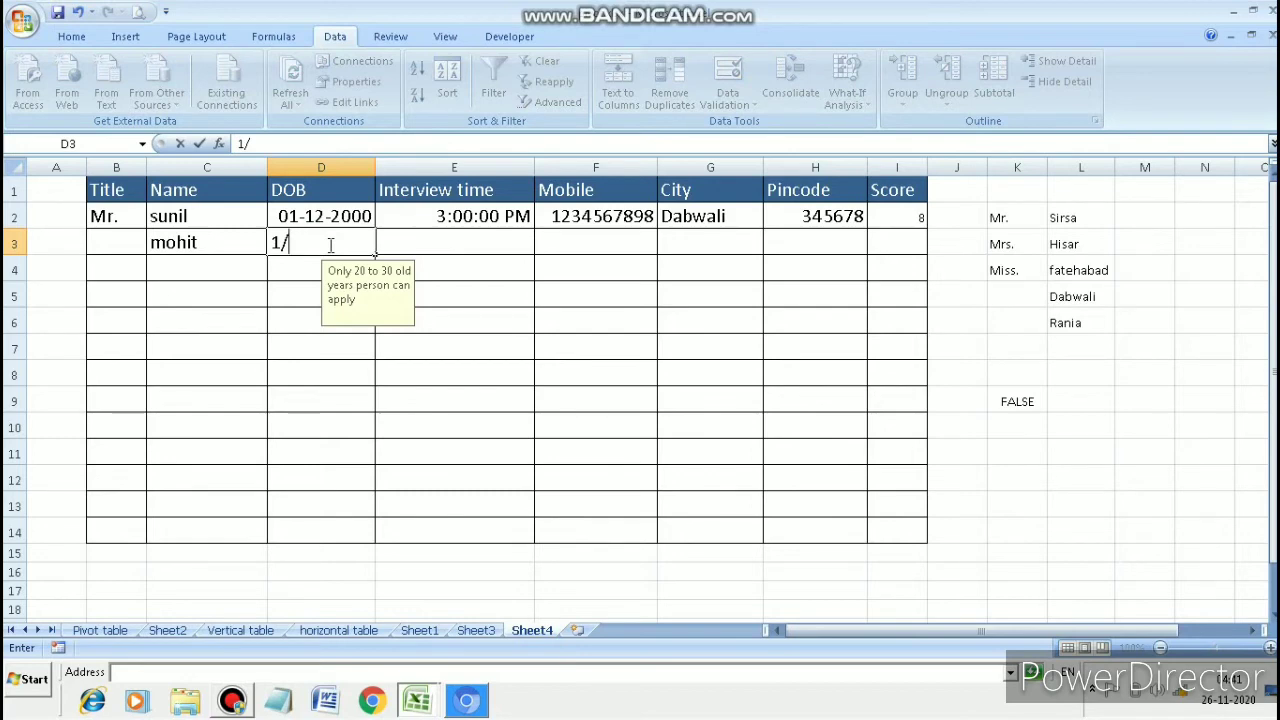
pyautogui.write('12/1999')
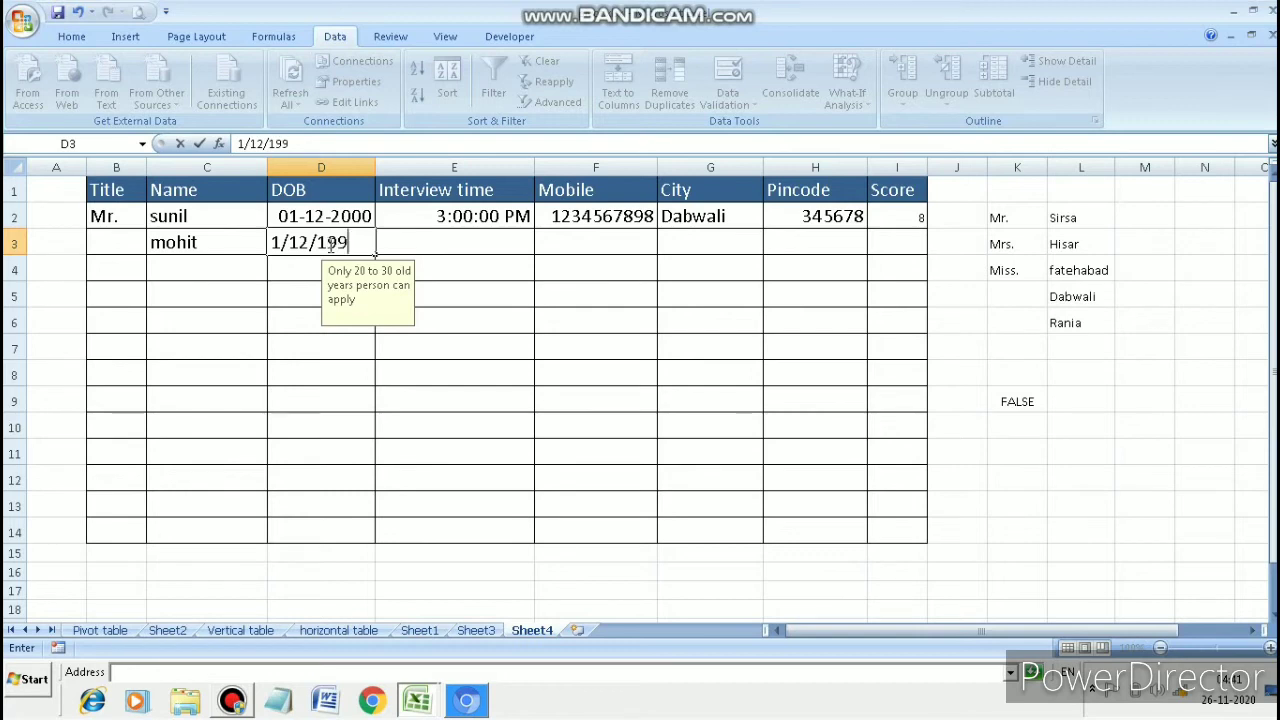
pyautogui.click(303, 266)
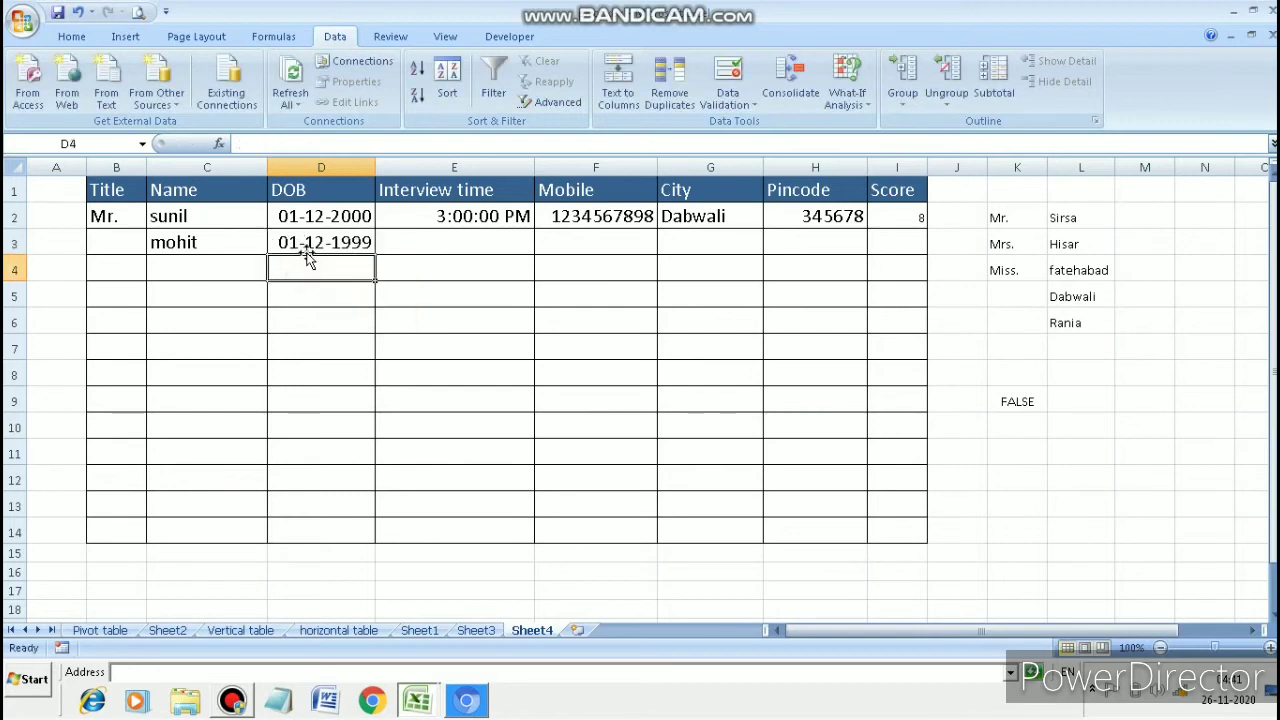
pyautogui.click(306, 242)
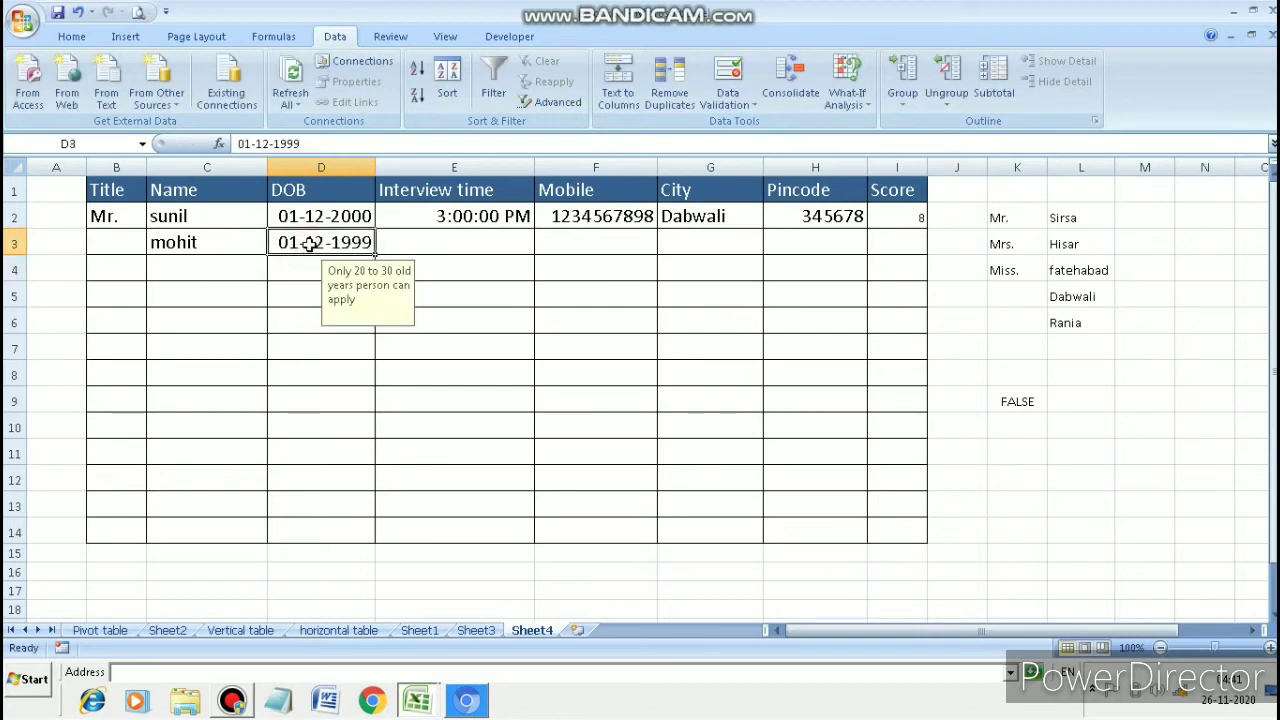
# Step: Set the validation criteria for Interview time cell E3 to allow a time between two limits
pyautogui.click(393, 240)
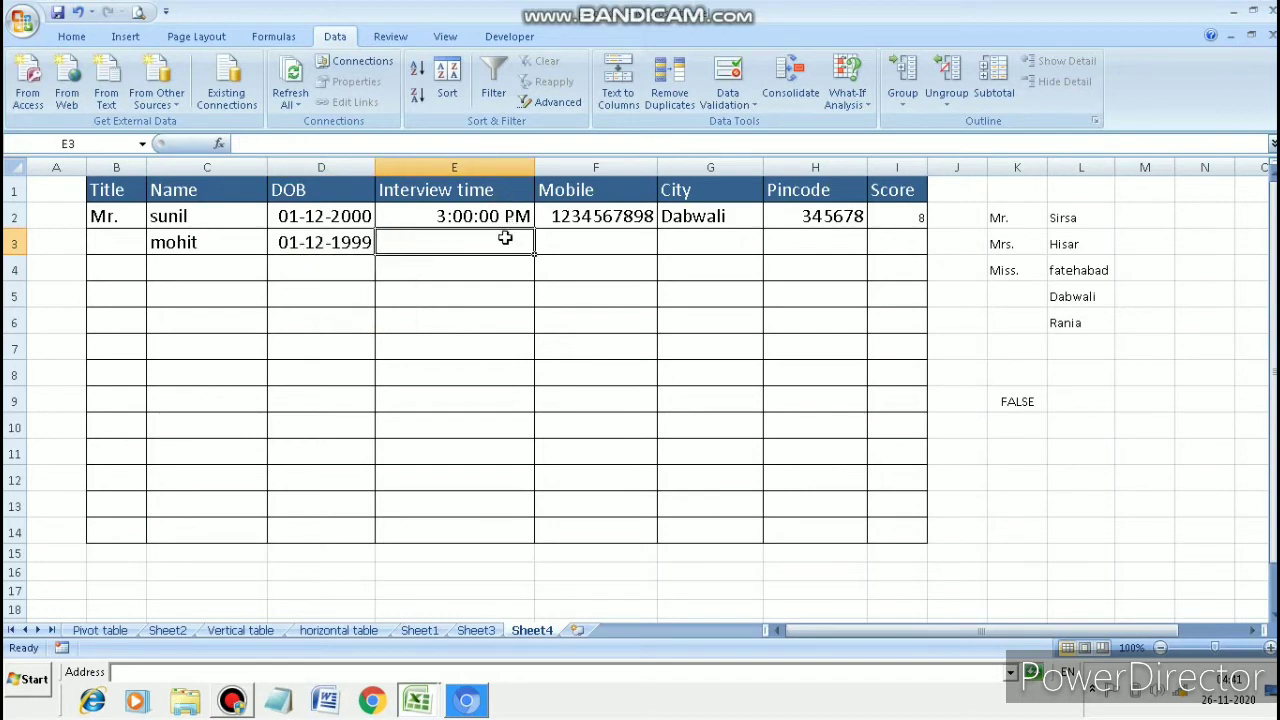
pyautogui.click(728, 100)
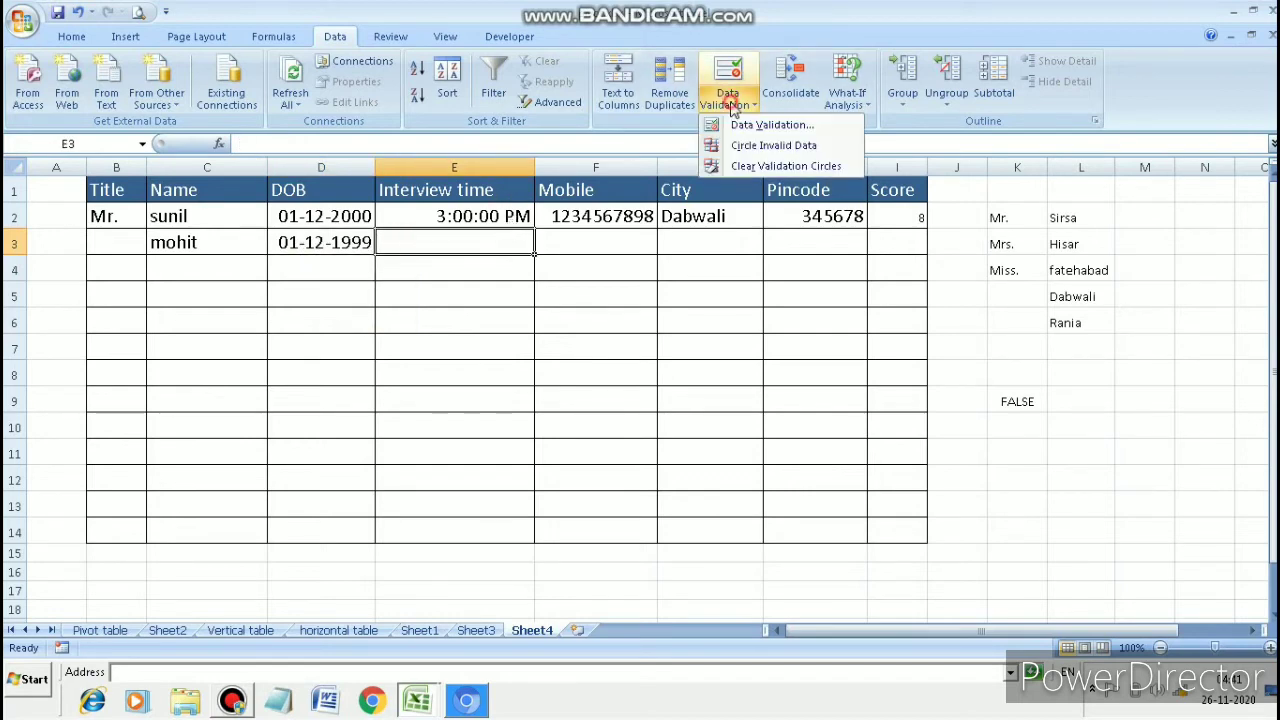
pyautogui.click(741, 128)
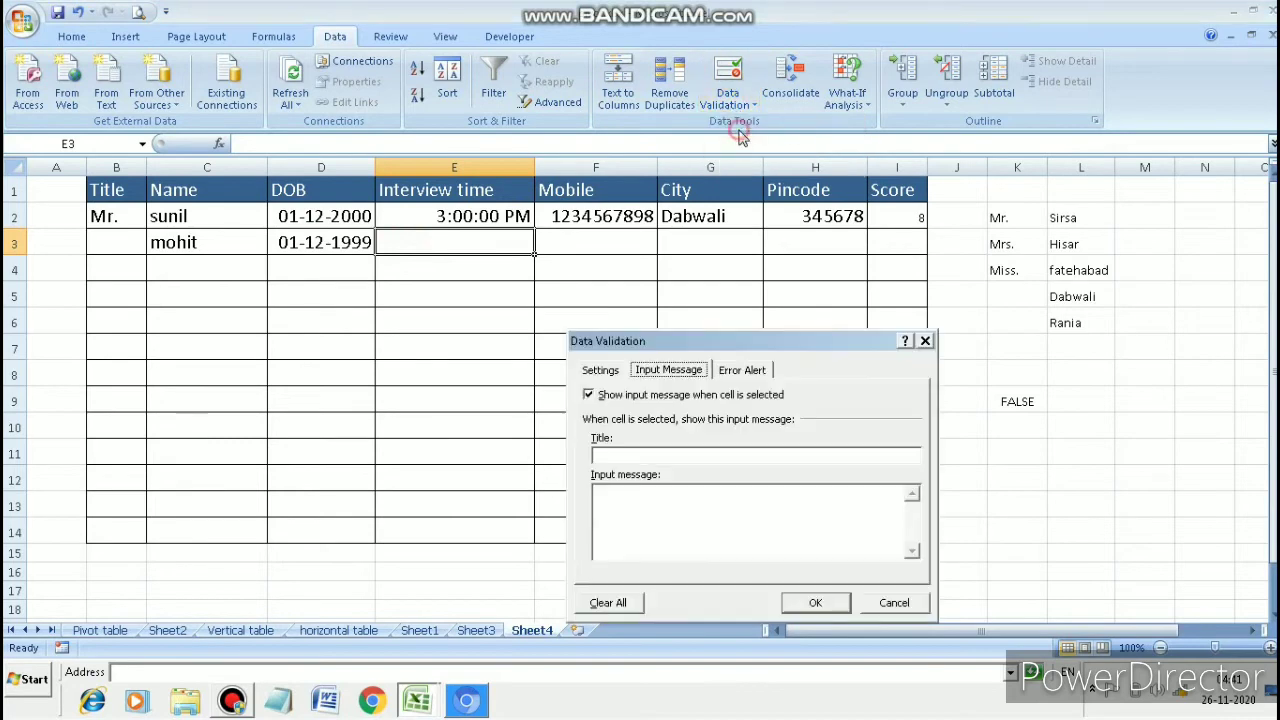
pyautogui.click(603, 371)
pyautogui.click(719, 431)
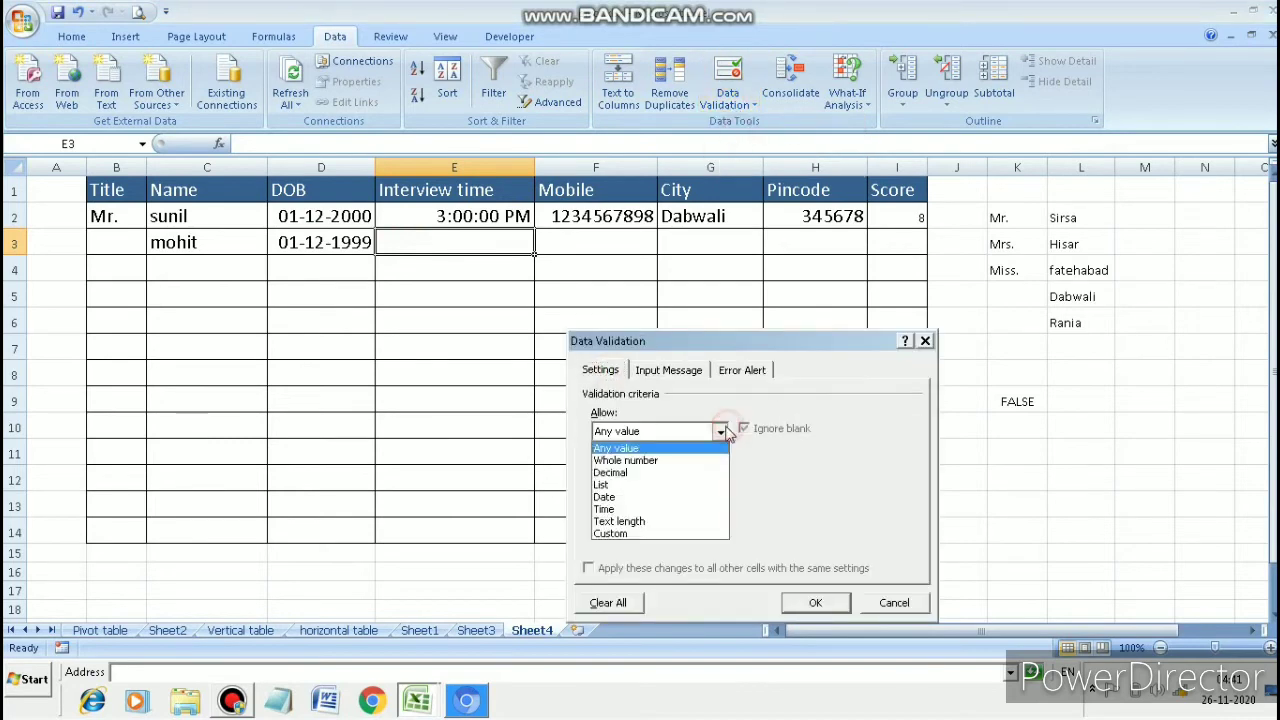
pyautogui.click(614, 509)
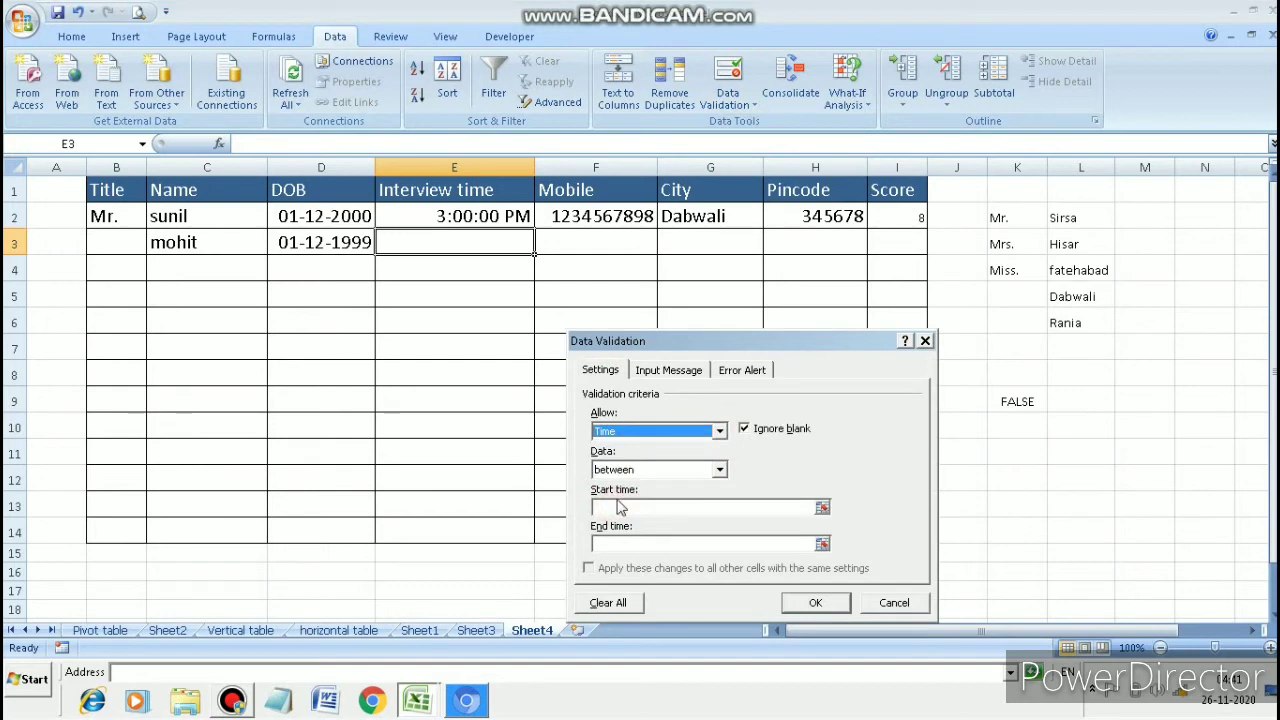
# Step: Set the time rule's start time to 9:00:00 am and its end time to 4:00:00 pm, and apply the rule
pyautogui.click(634, 506)
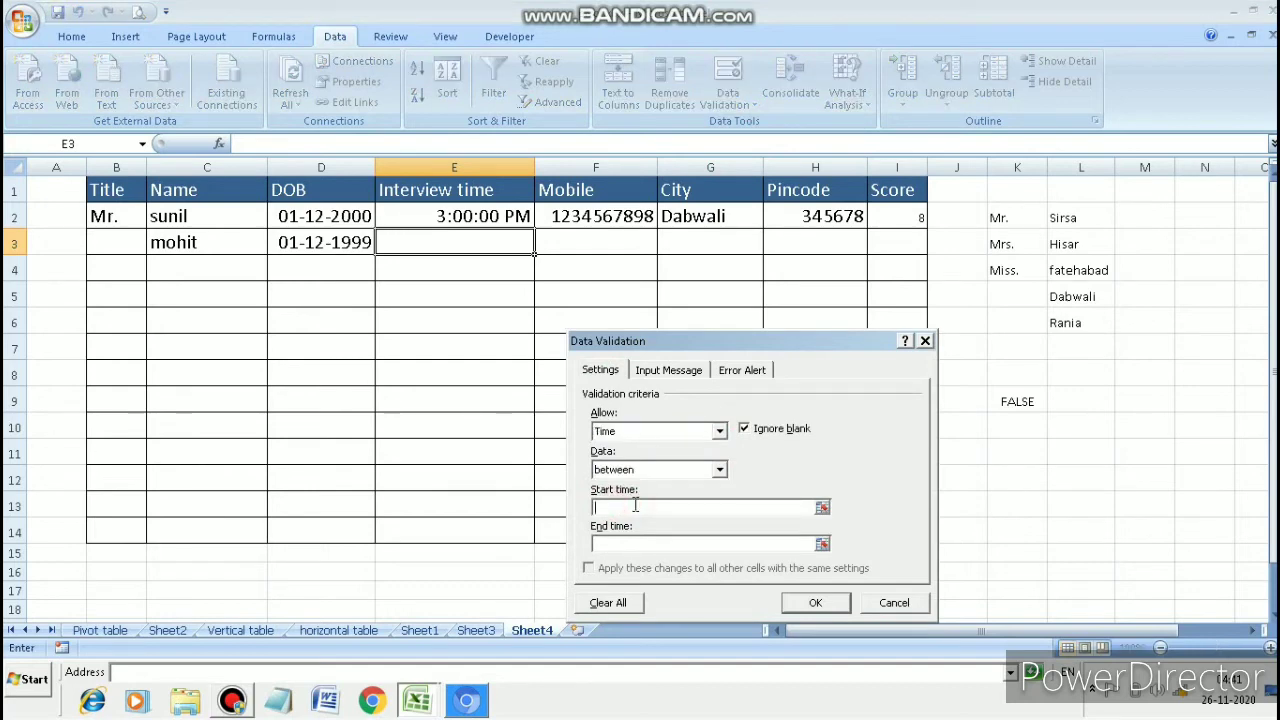
pyautogui.write('1')
pyautogui.press('BackSpace')
pyautogui.press('BackSpace')
pyautogui.write('9:00:00 am')
pyautogui.click(616, 546)
pyautogui.write('4:00:00')
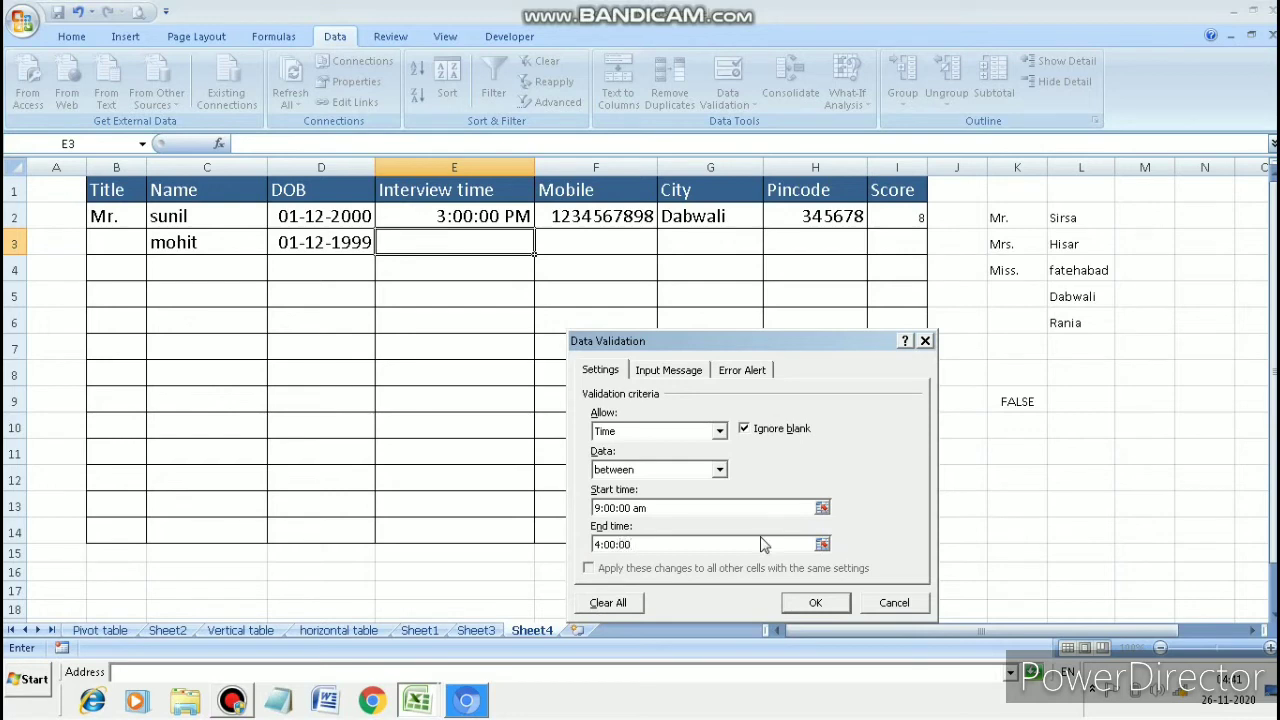
pyautogui.write(' pm')
pyautogui.click(686, 372)
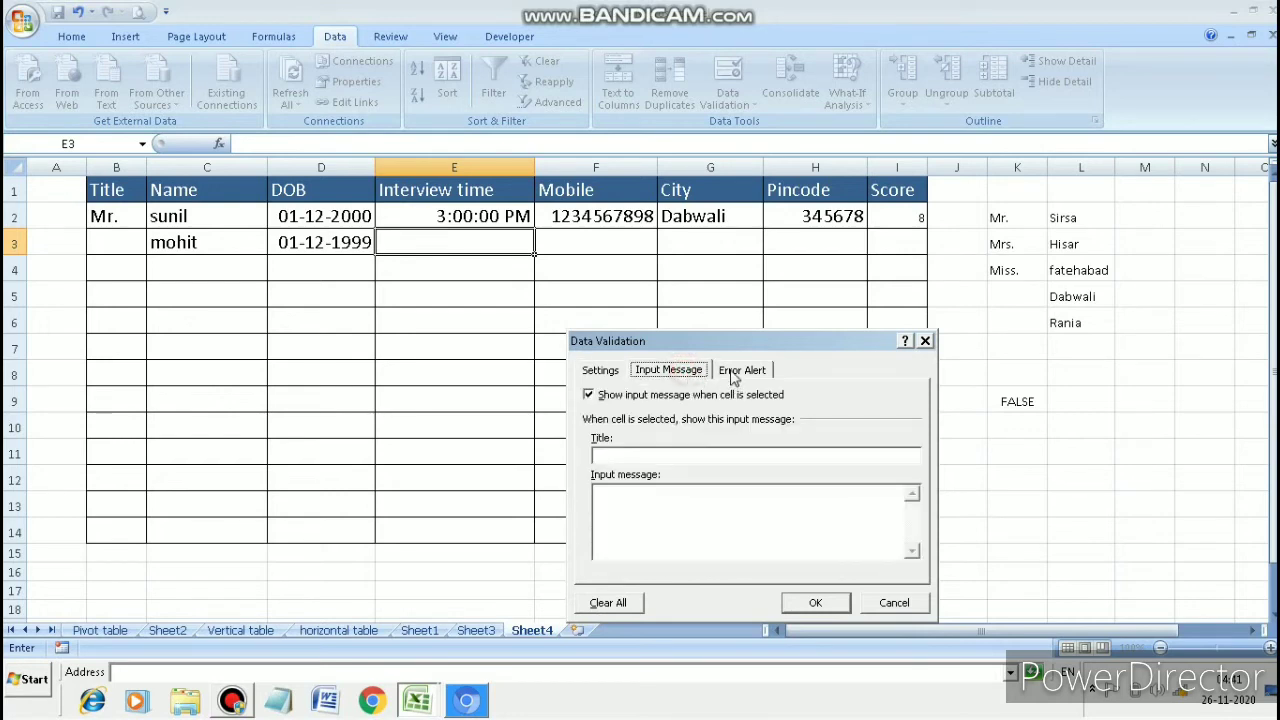
pyautogui.click(738, 372)
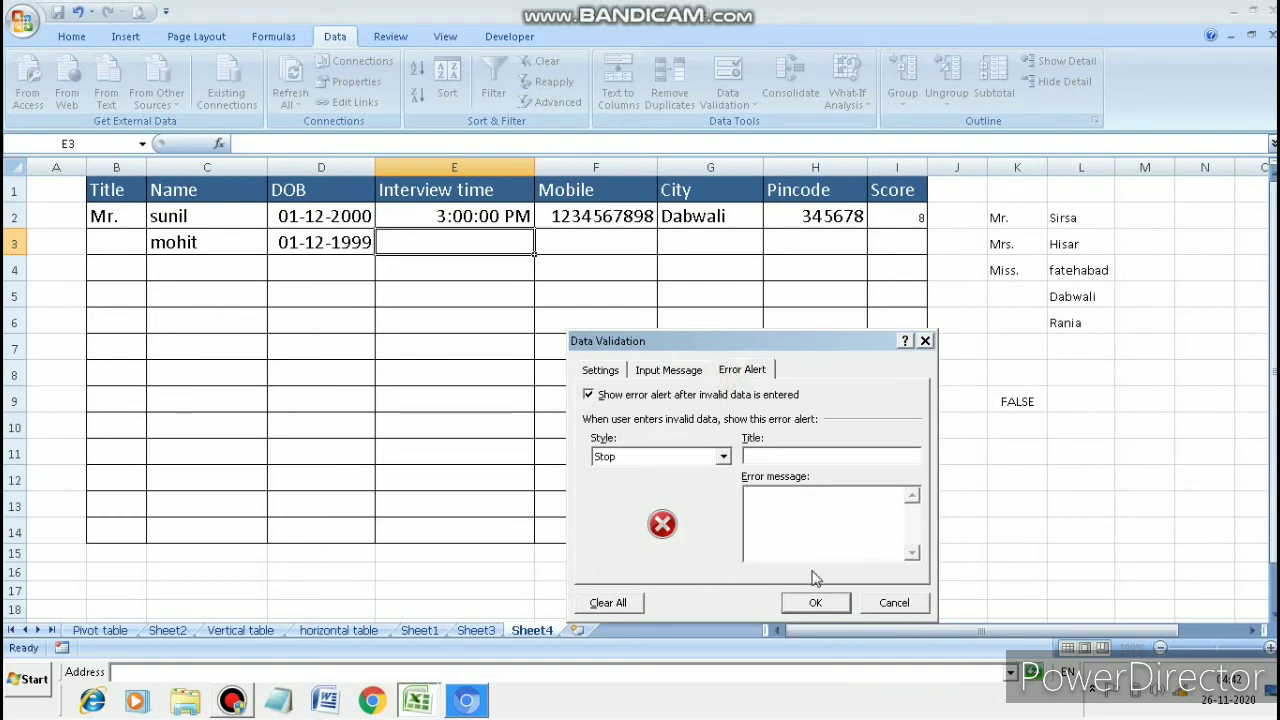
pyautogui.click(818, 602)
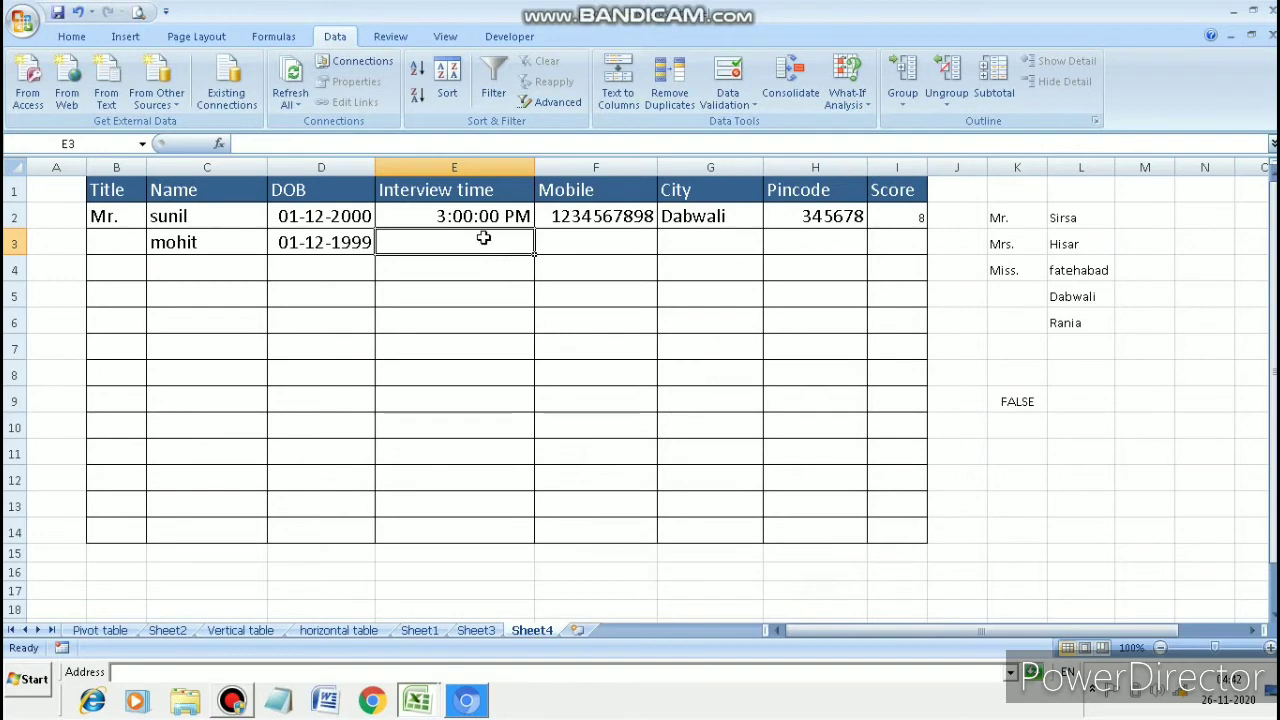
# Step: Test the Interview time validation by trying to enter 5pm in cell E3, and replace it with 3:00:00 pm
pyautogui.write('5pm')
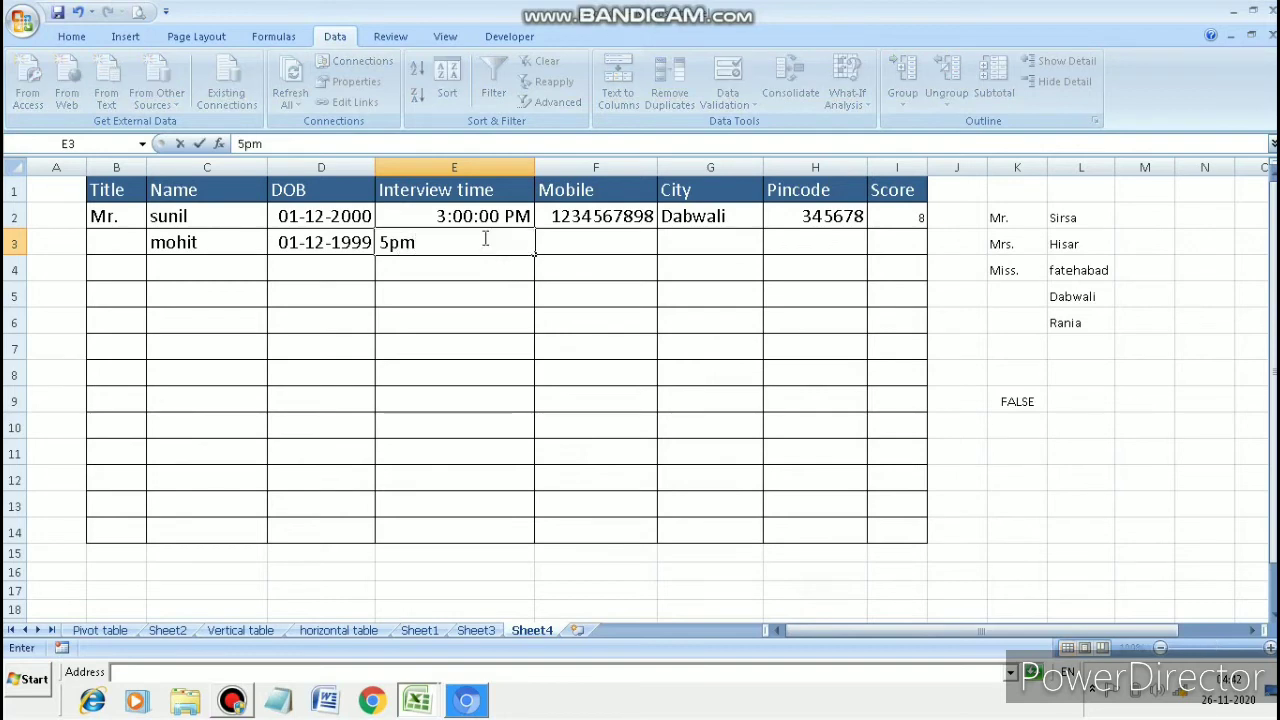
pyautogui.press('Return')
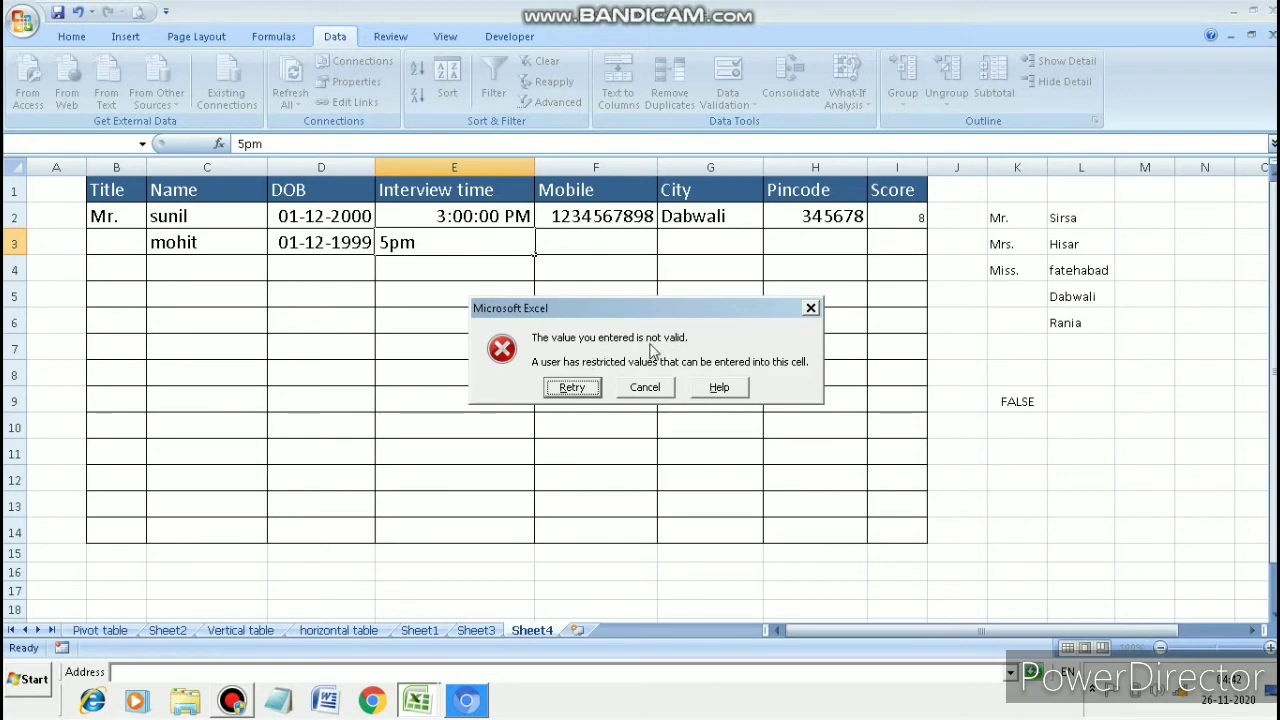
pyautogui.click(590, 392)
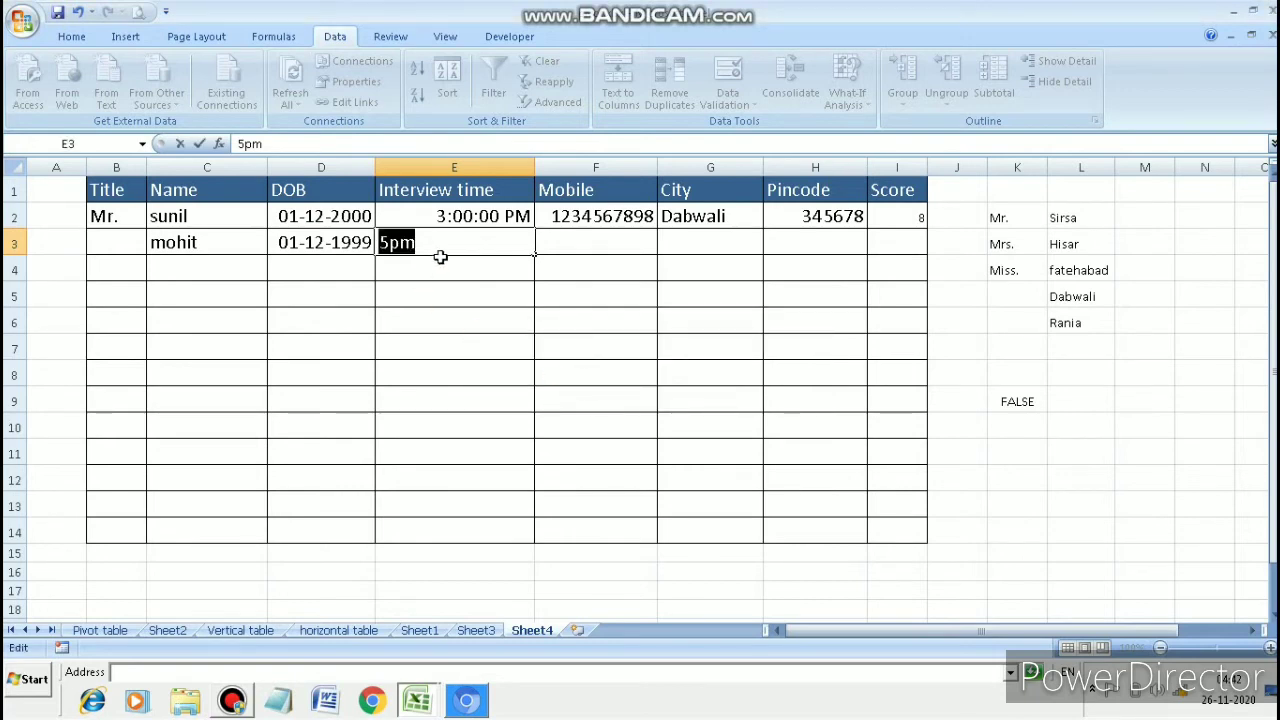
pyautogui.press('BackSpace')
pyautogui.write('3')
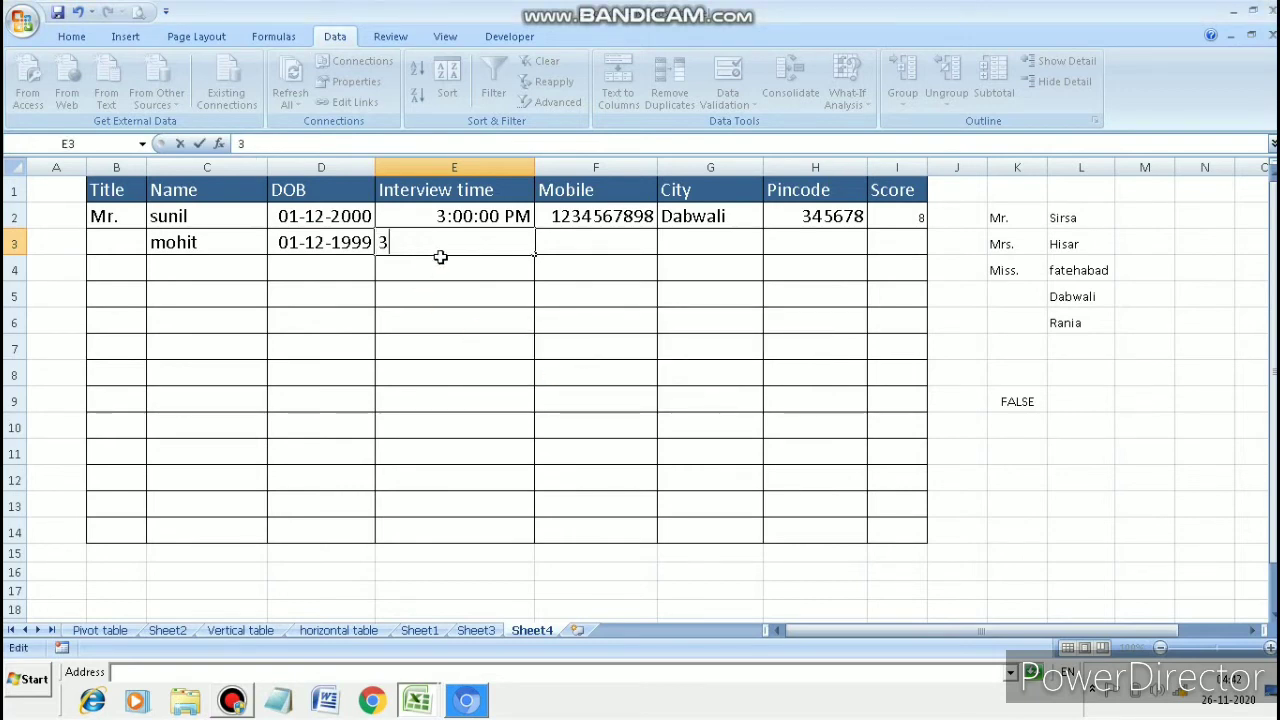
pyautogui.write(':00:00 pm')
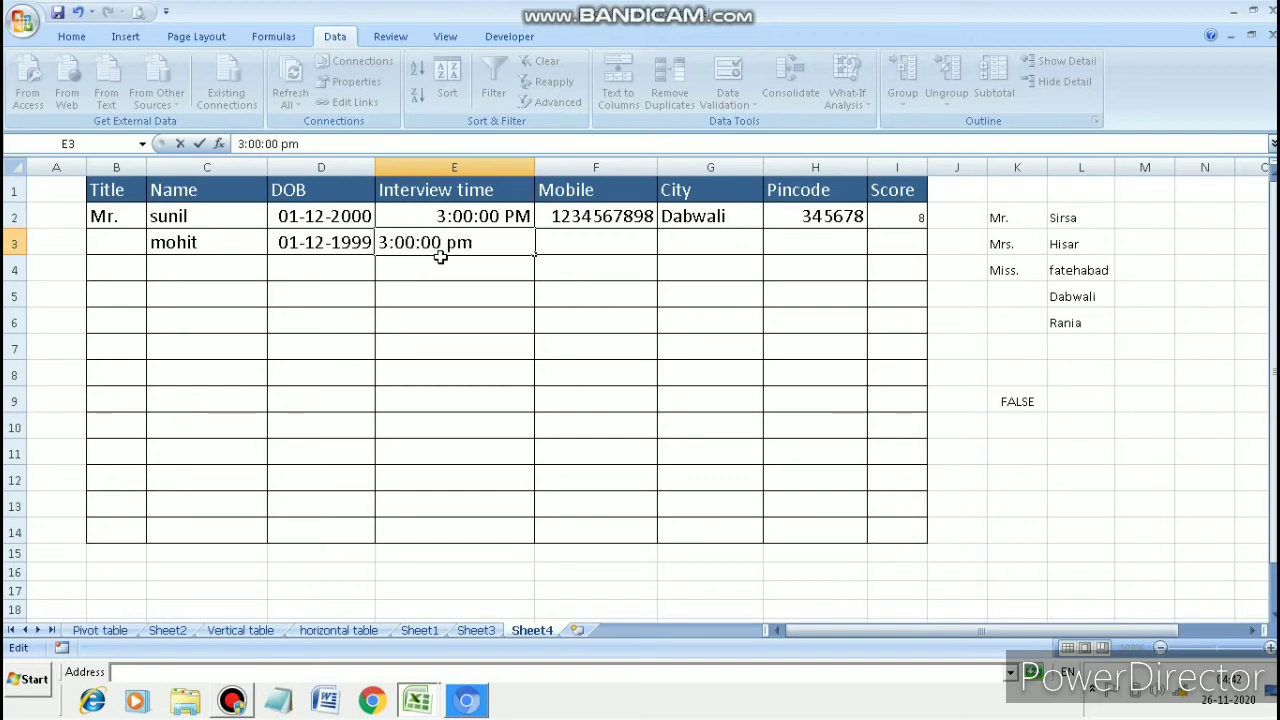
pyautogui.press('Return')
pyautogui.click(480, 247)
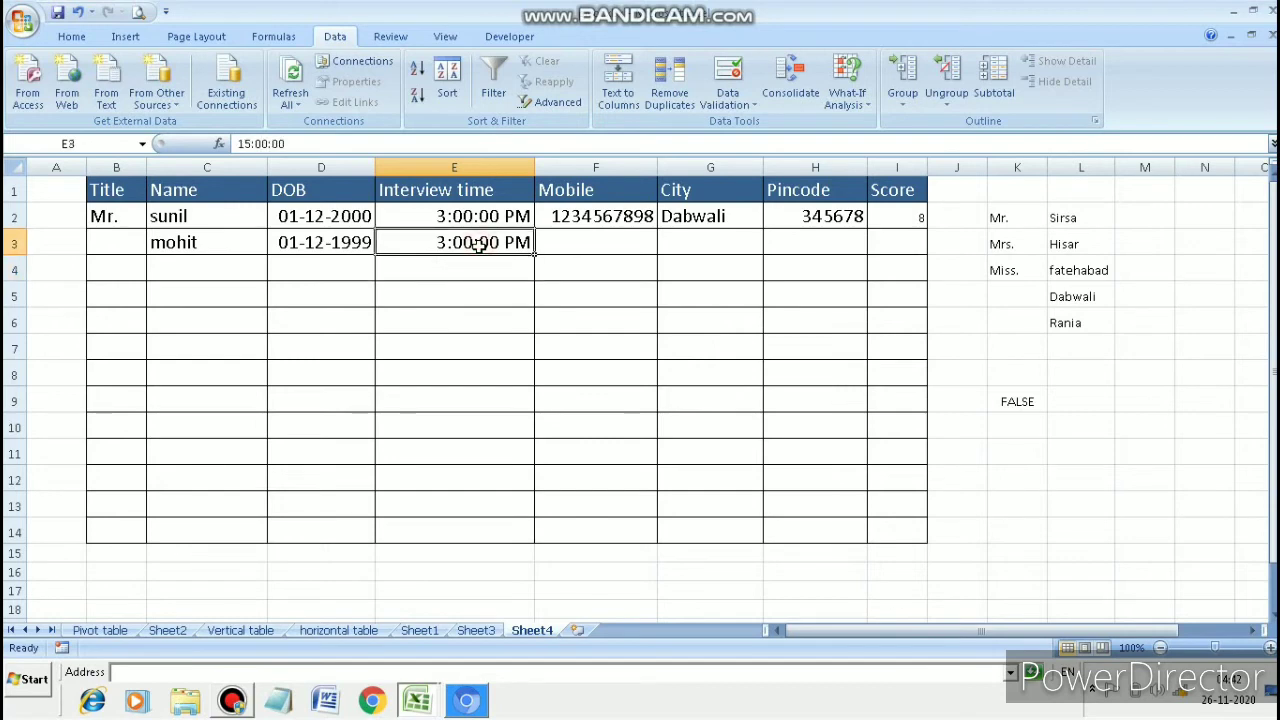
# Step: Set the validation criteria for Mobile cell F3 to a custom formula rule
pyautogui.click(568, 240)
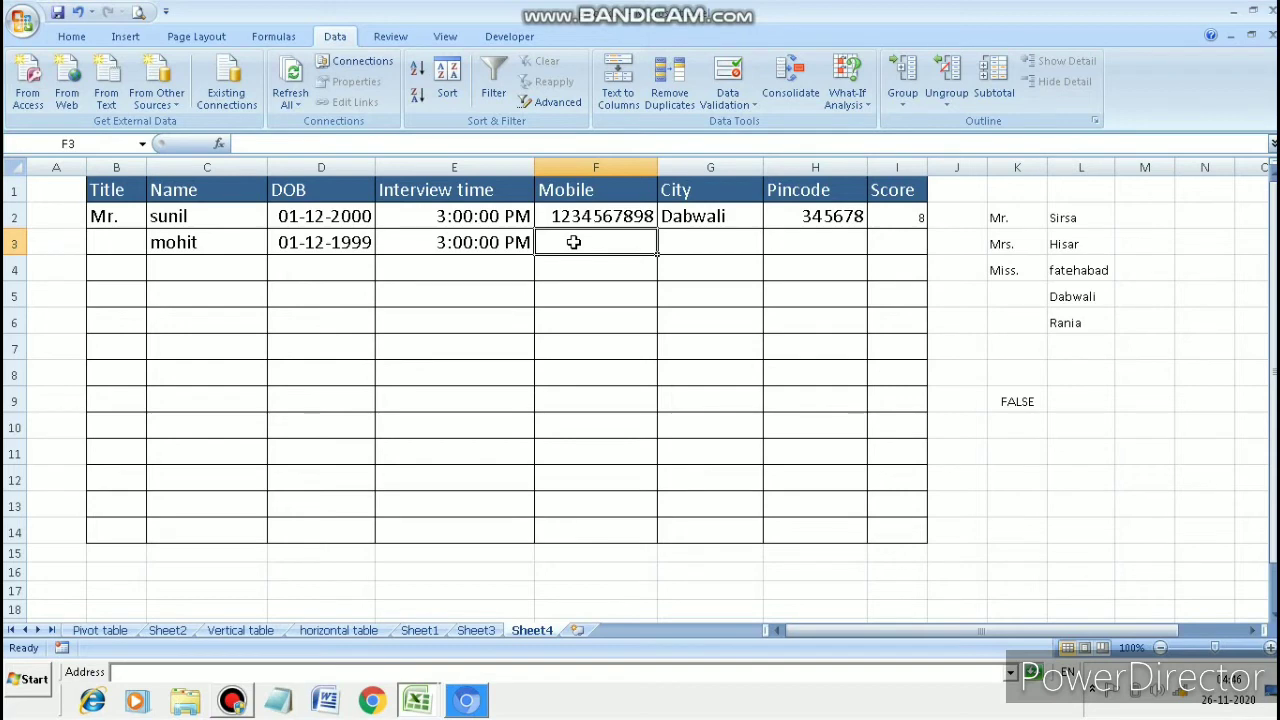
pyautogui.click(729, 98)
pyautogui.click(743, 125)
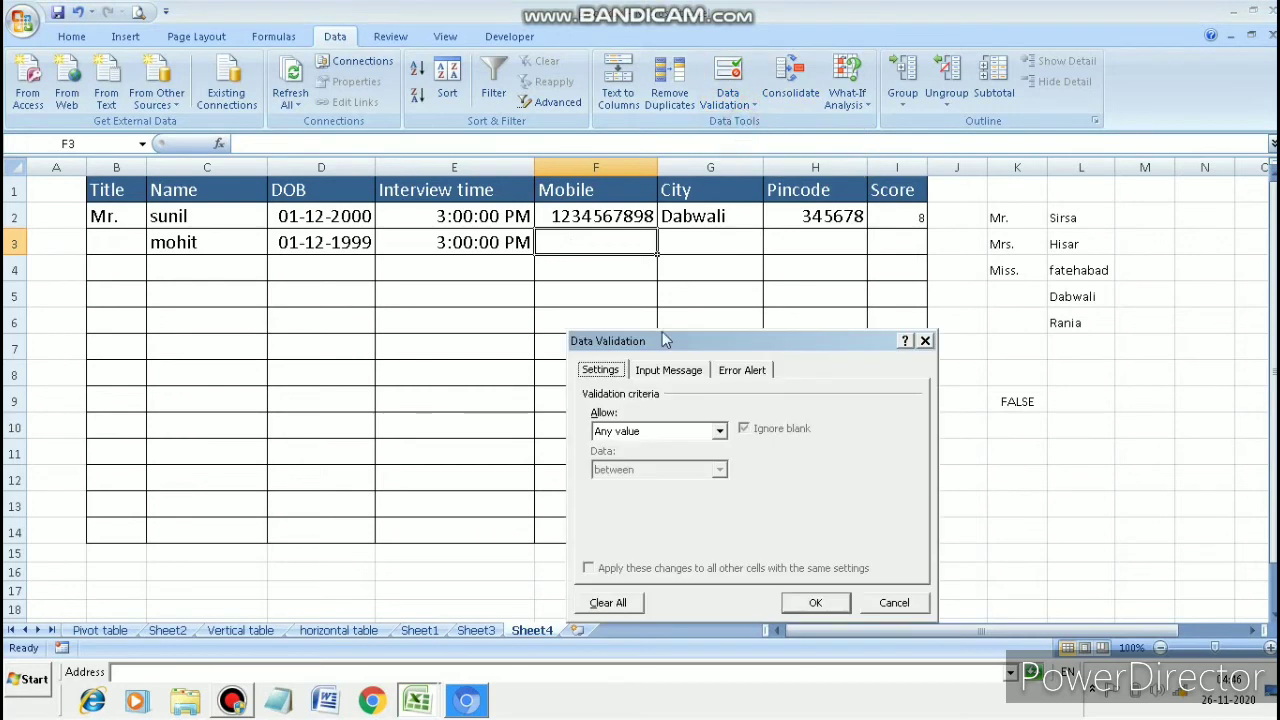
pyautogui.click(719, 431)
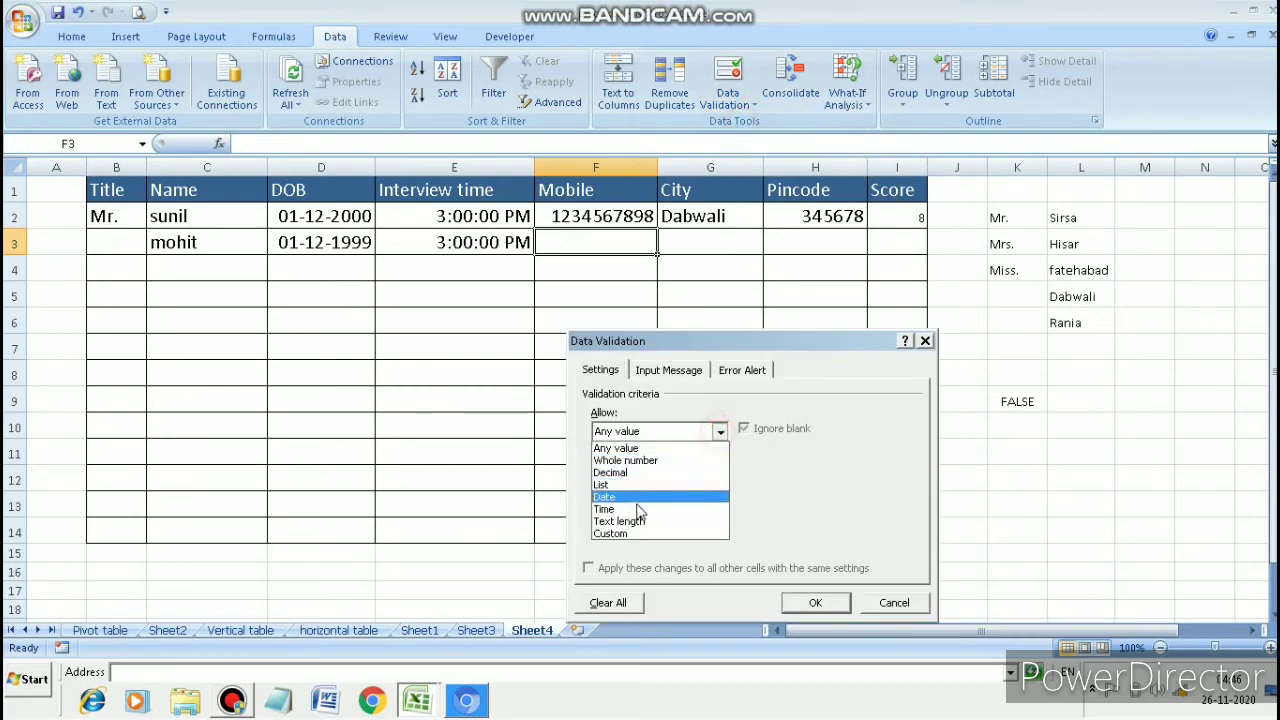
pyautogui.click(638, 534)
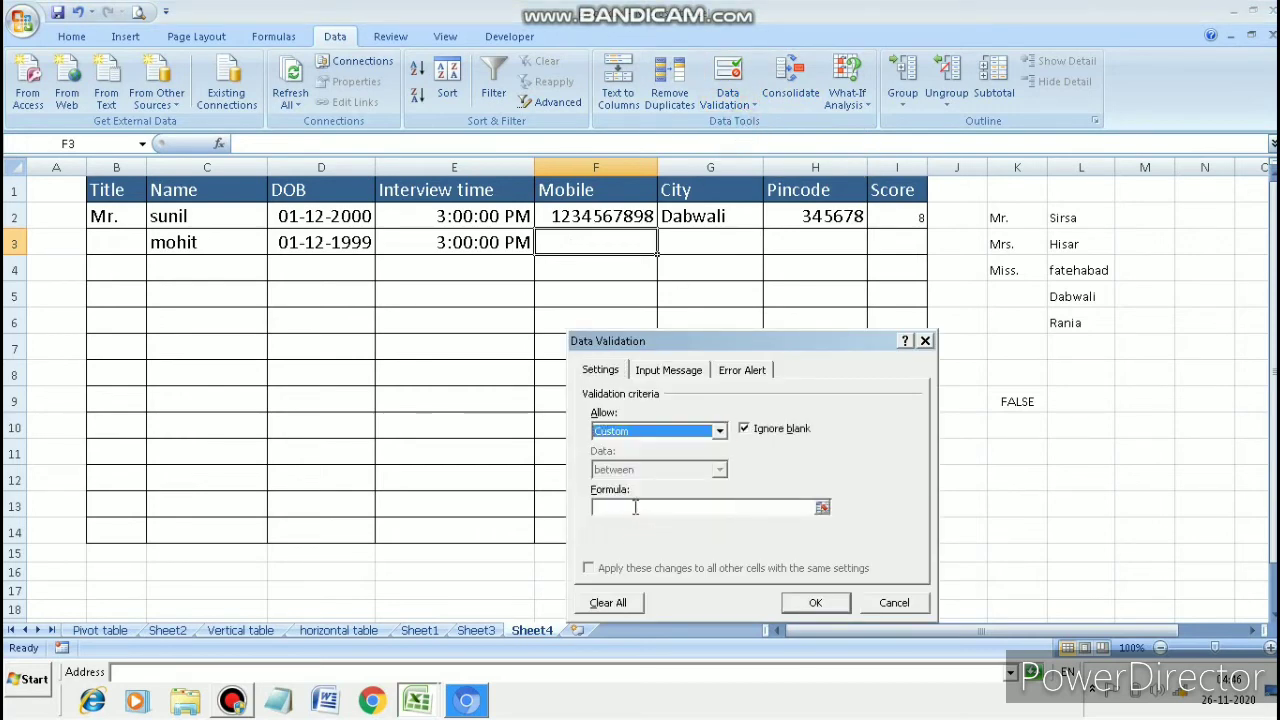
# Step: Enter the validation formula =and(isnumber(f3),len(f3)=10) for the Mobile cell, and apply the rule
pyautogui.click(634, 507)
pyautogui.write('=and(')
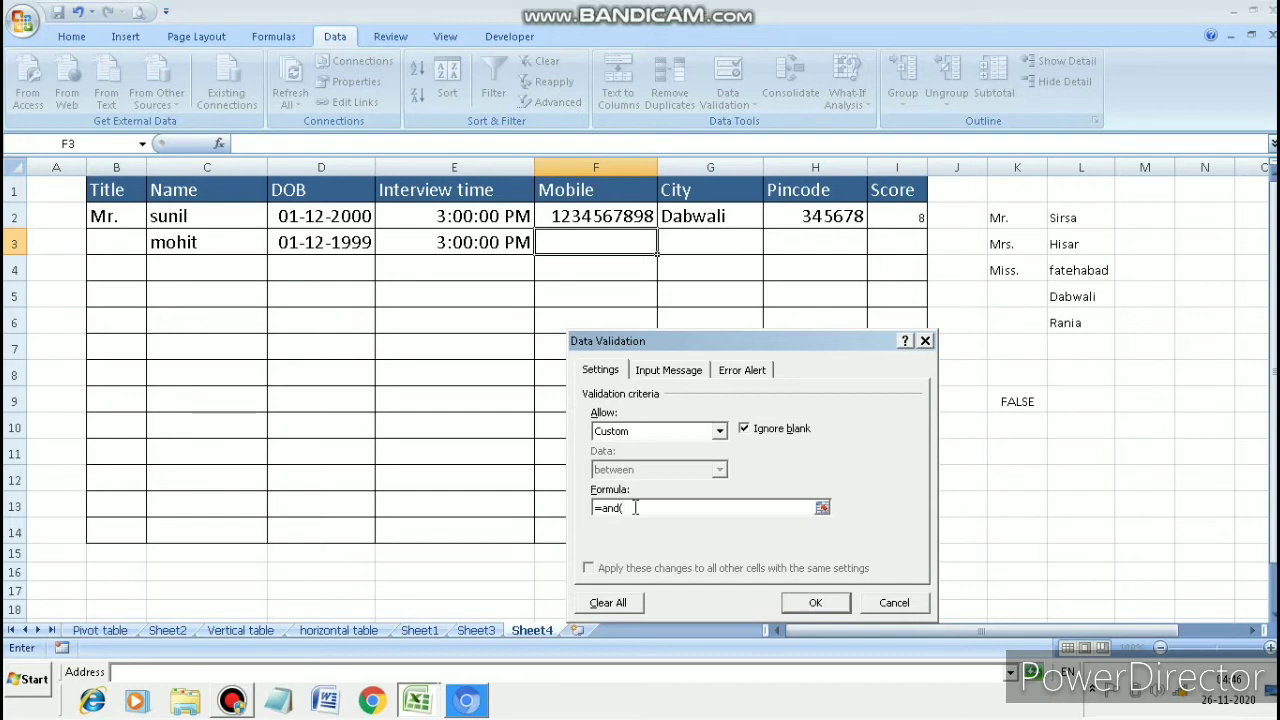
pyautogui.write('isnumber(f3),len(')
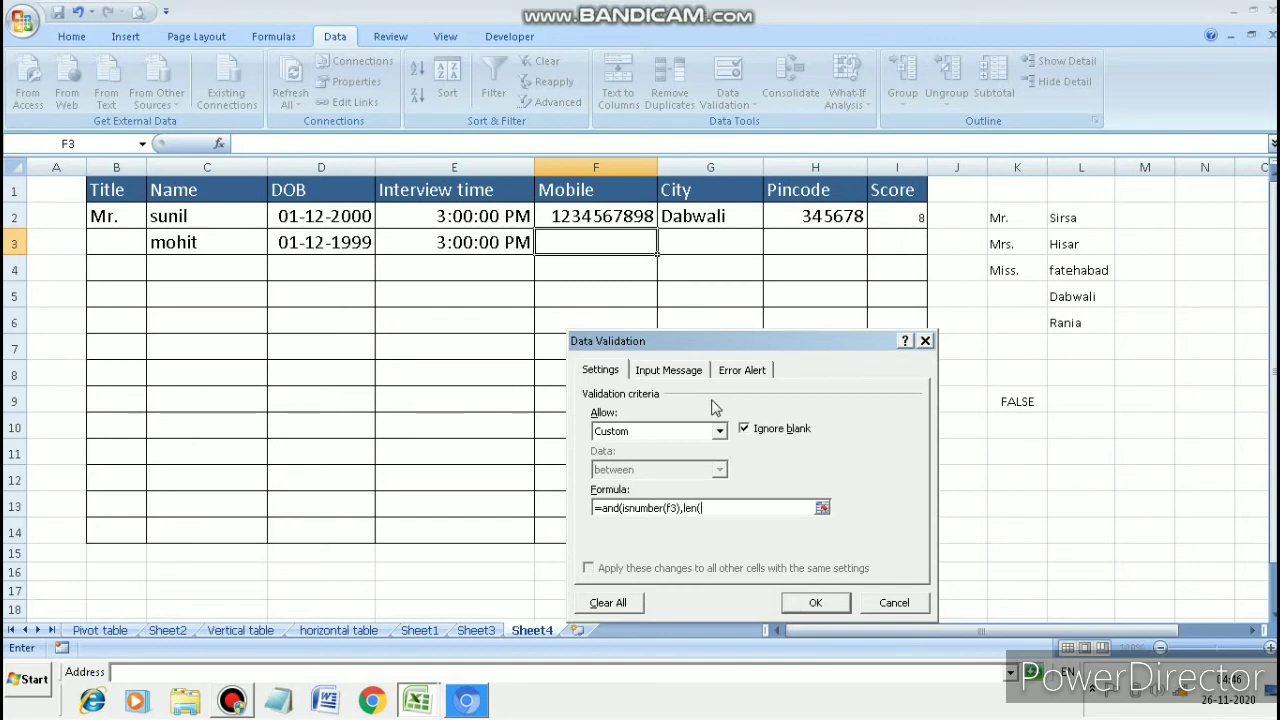
pyautogui.write('f3)=10')
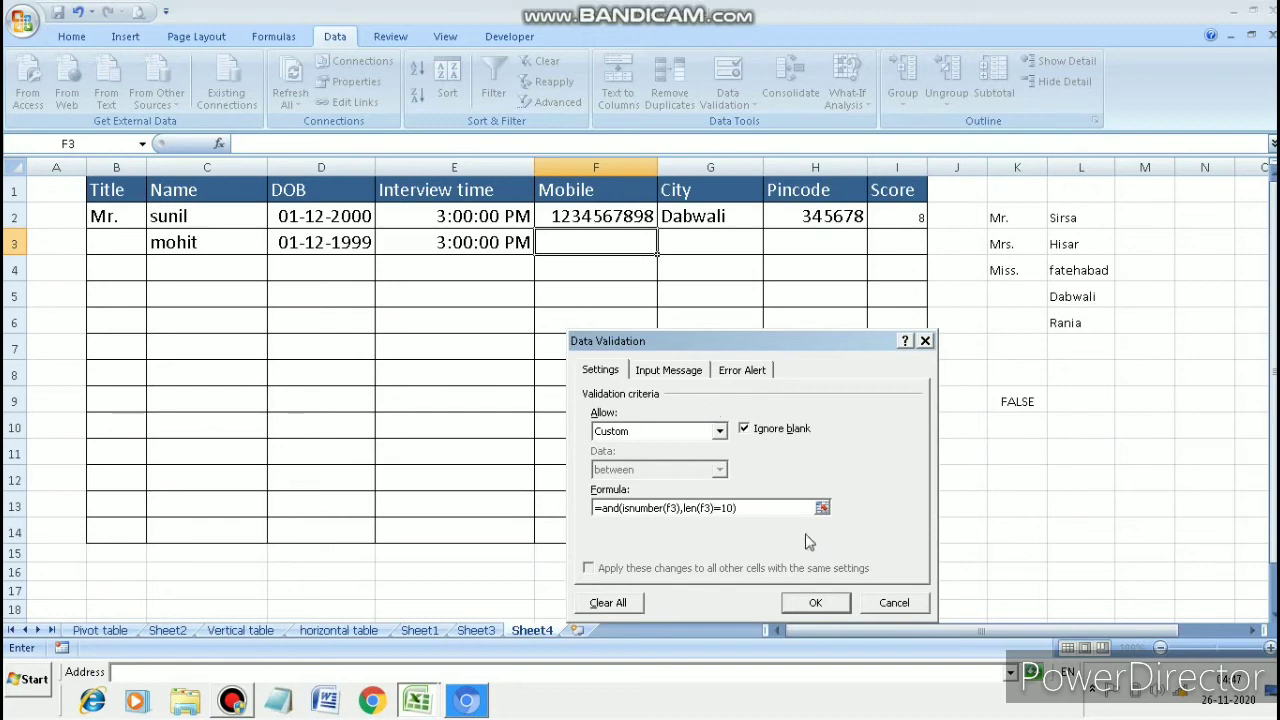
pyautogui.click(824, 601)
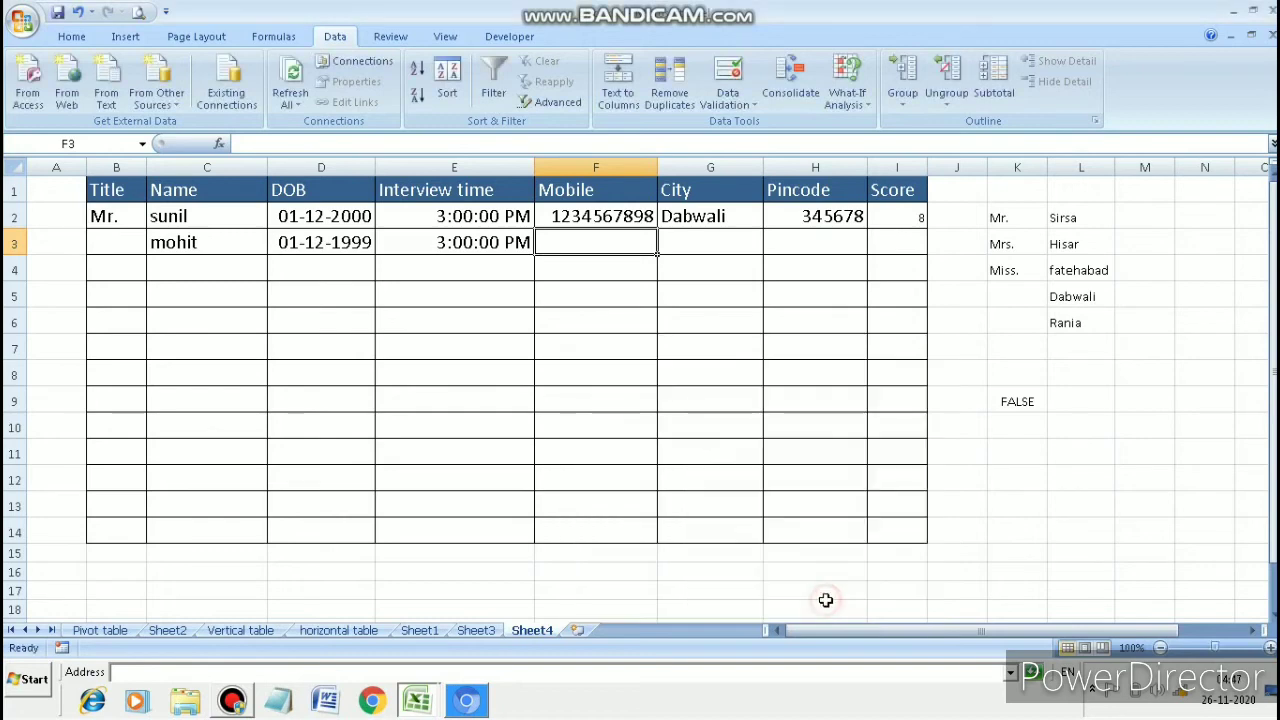
# Step: Test the Mobile validation by trying to enter the text fldkjf in cell F3, and replace it with a ten-digit mobile number
pyautogui.click(597, 249)
pyautogui.click(597, 245)
pyautogui.write('fldkjf')
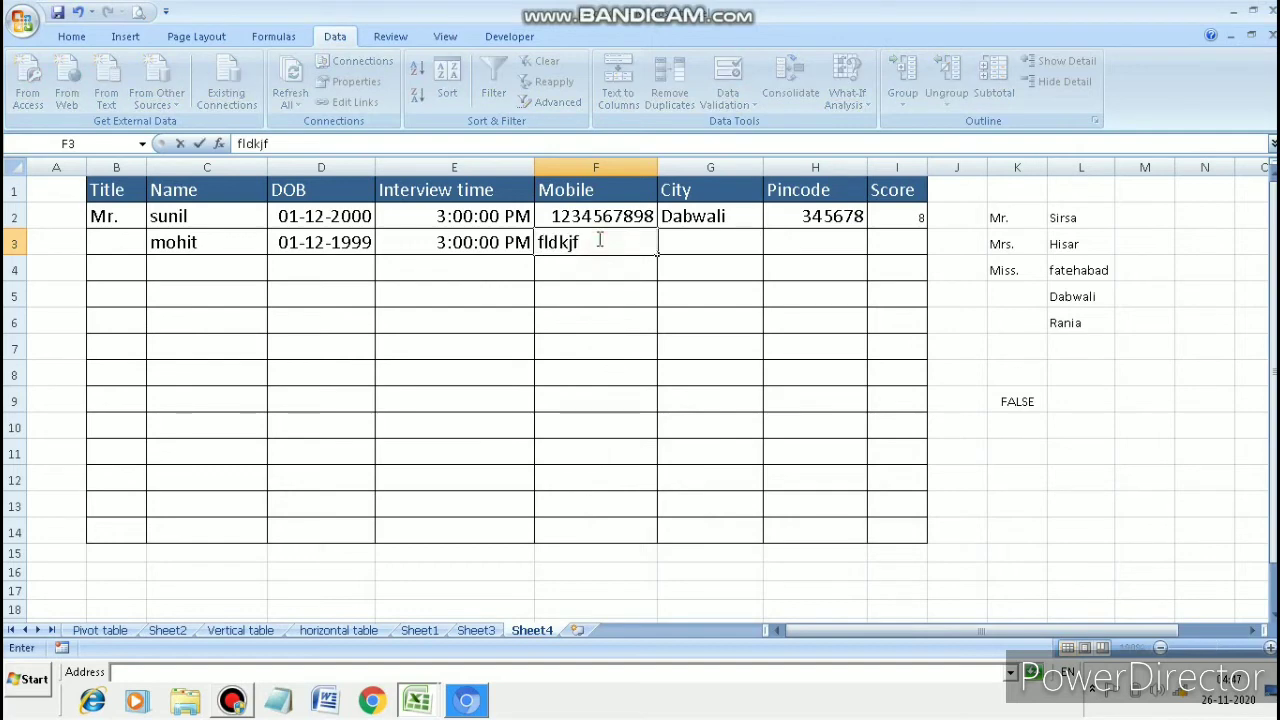
pyautogui.press('Return')
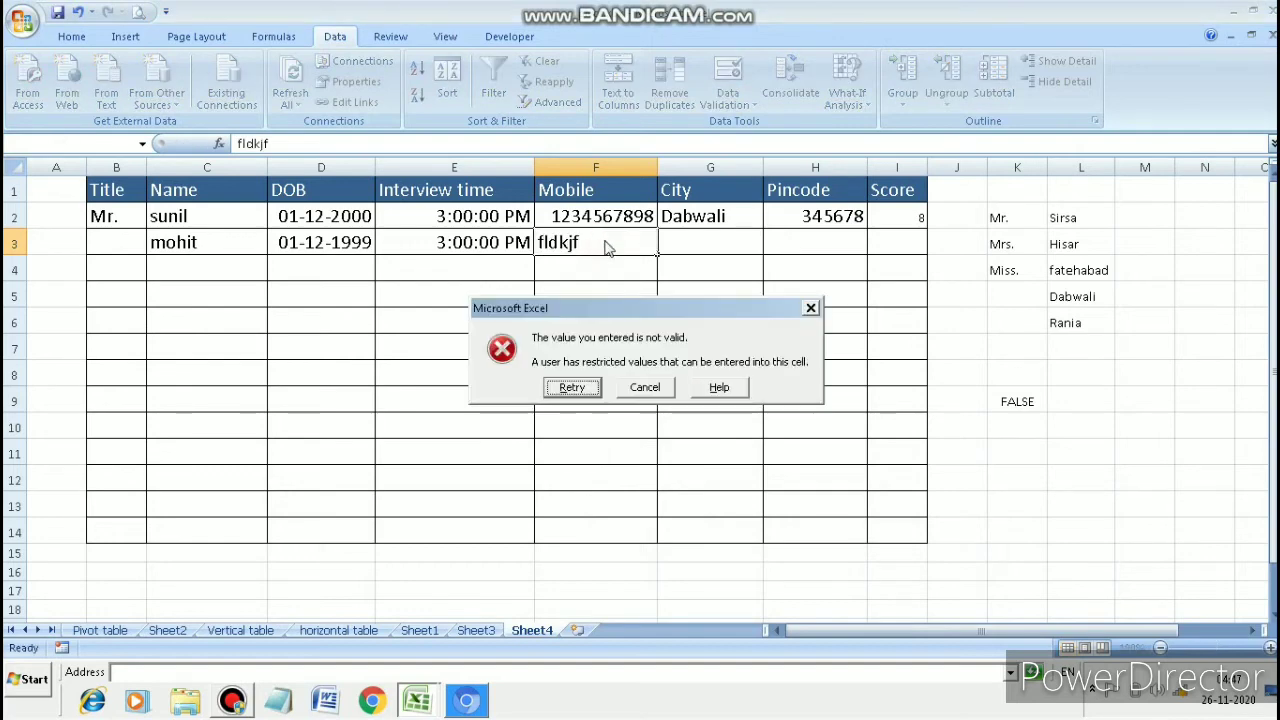
pyautogui.click(590, 390)
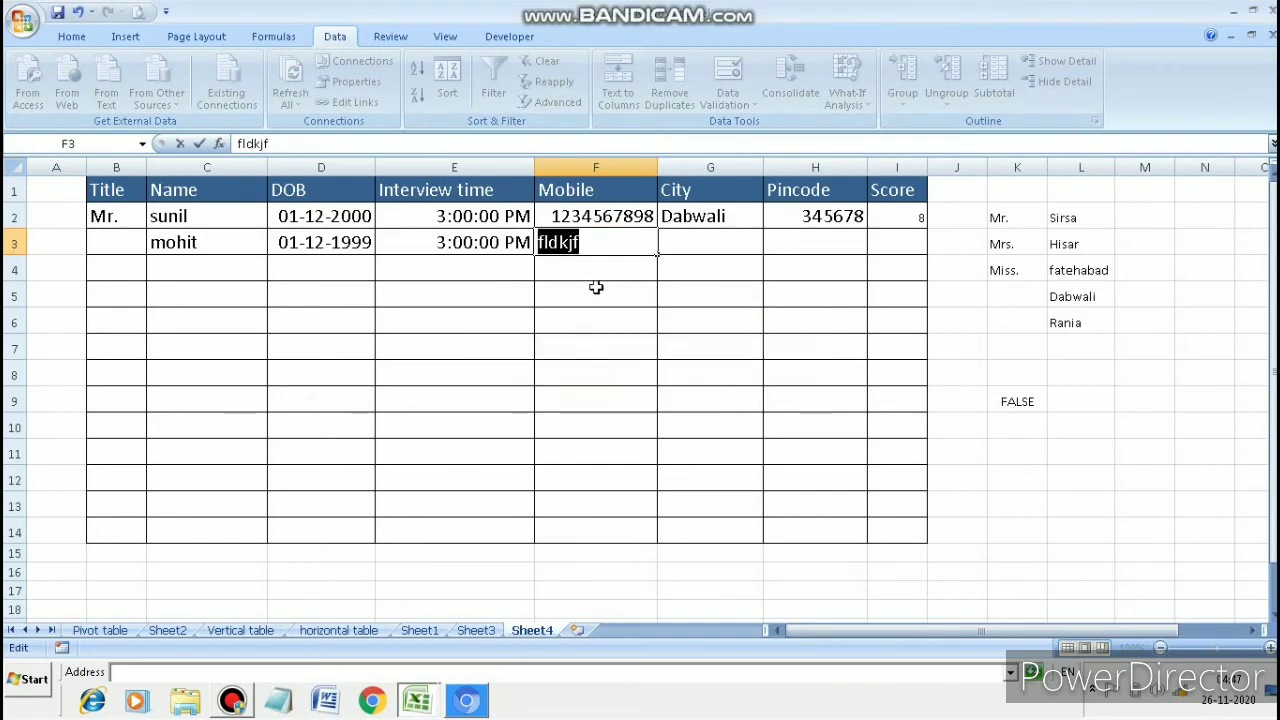
pyautogui.write('1')
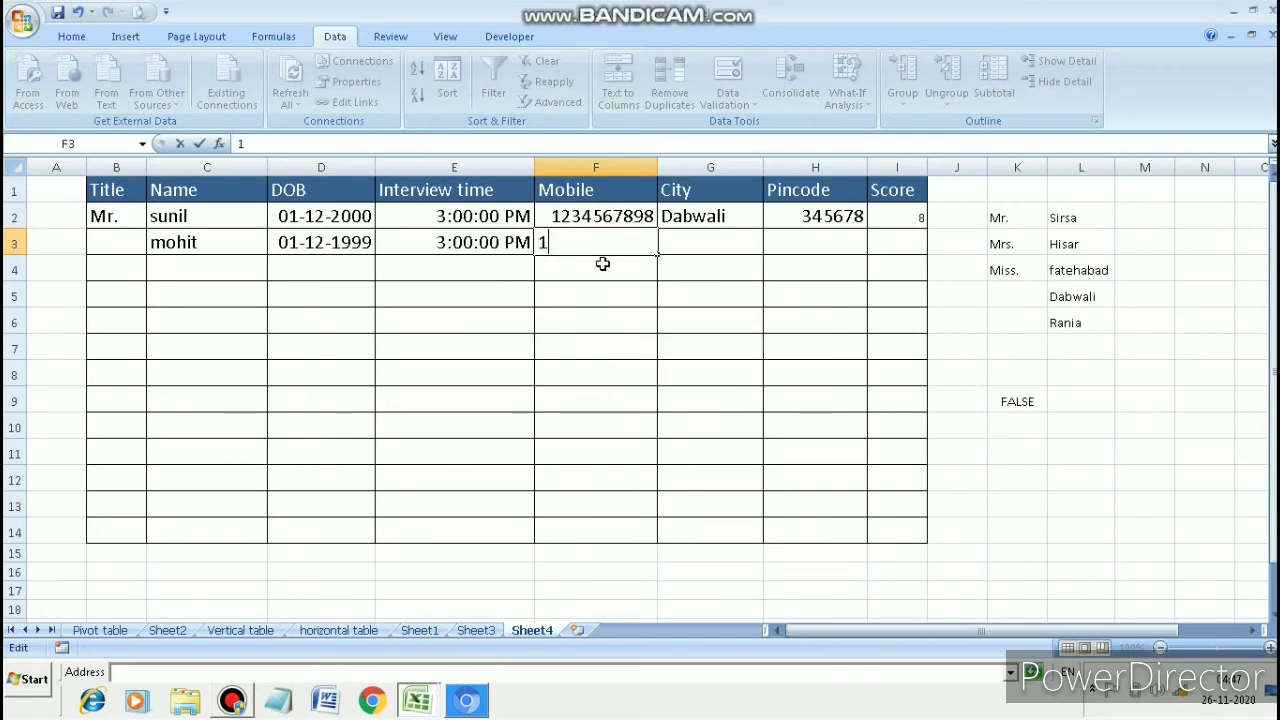
pyautogui.write('2345678')
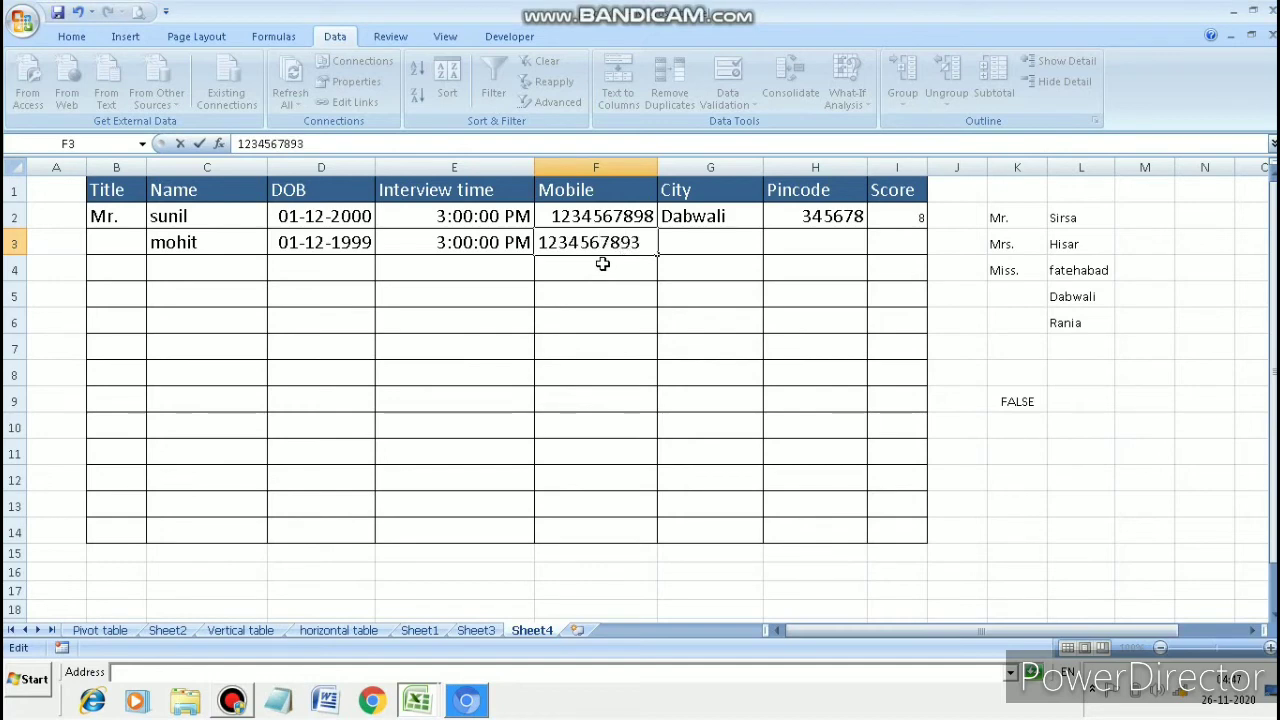
pyautogui.write('93')
pyautogui.press('Return')
# Step: Apply a list validation rule to City cell G3, using the city names in =$L$2:$L$6 as the source
pyautogui.click(684, 243)
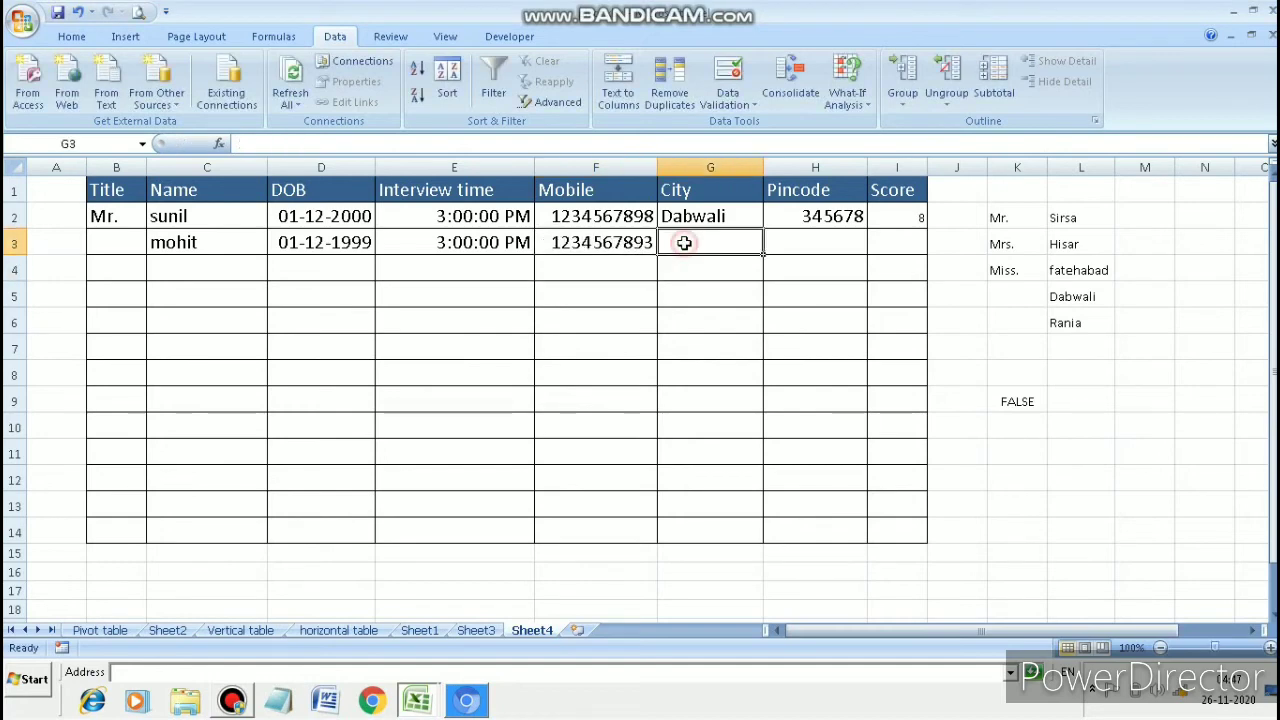
pyautogui.click(724, 215)
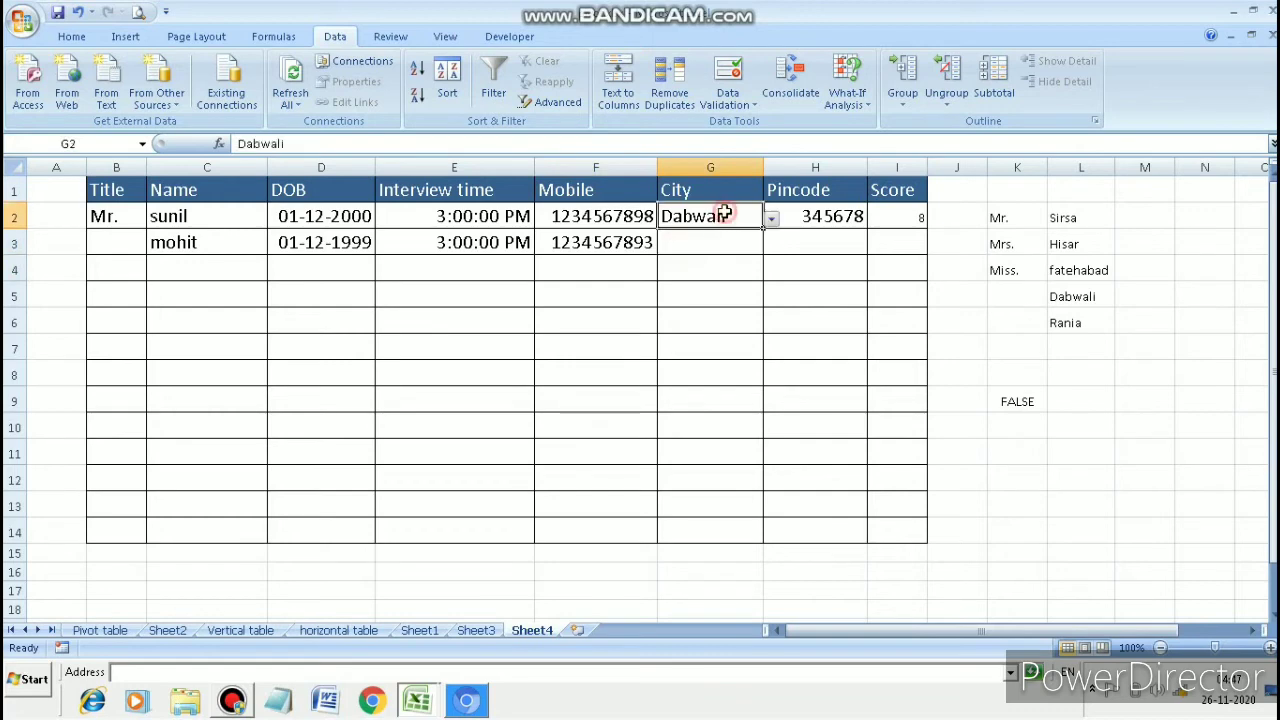
pyautogui.click(711, 259)
pyautogui.click(706, 242)
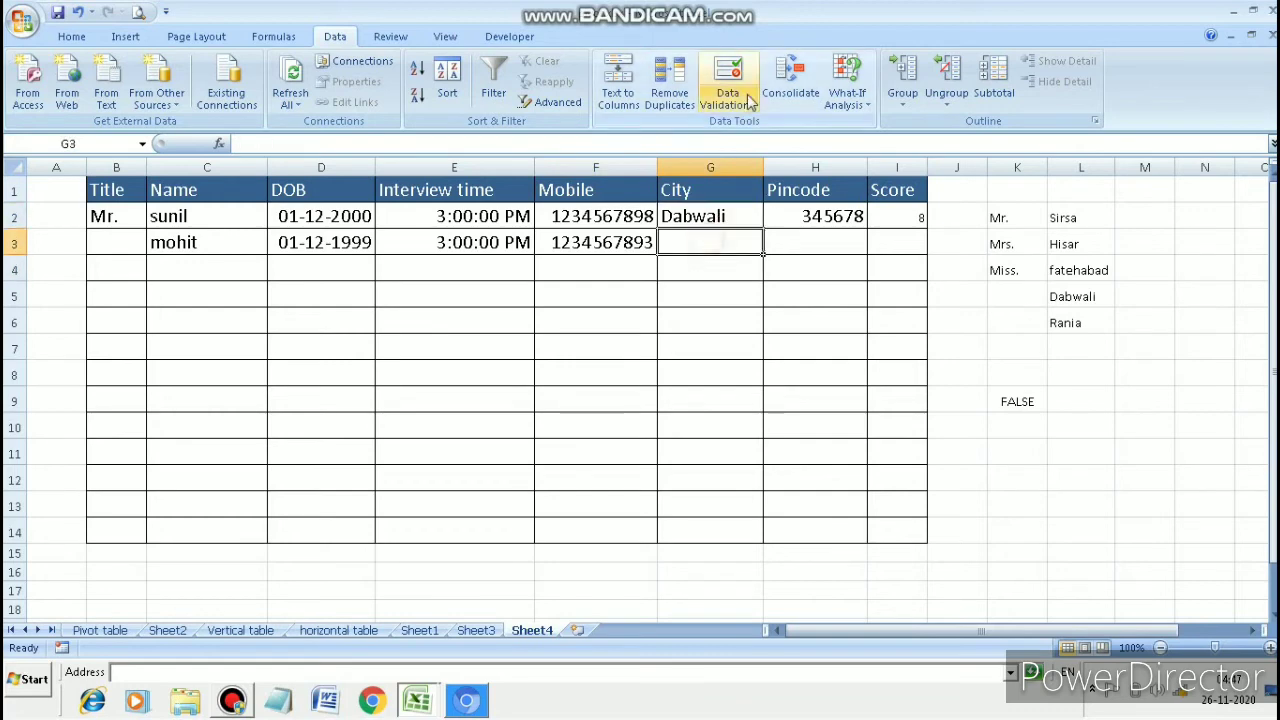
pyautogui.click(750, 100)
pyautogui.click(740, 124)
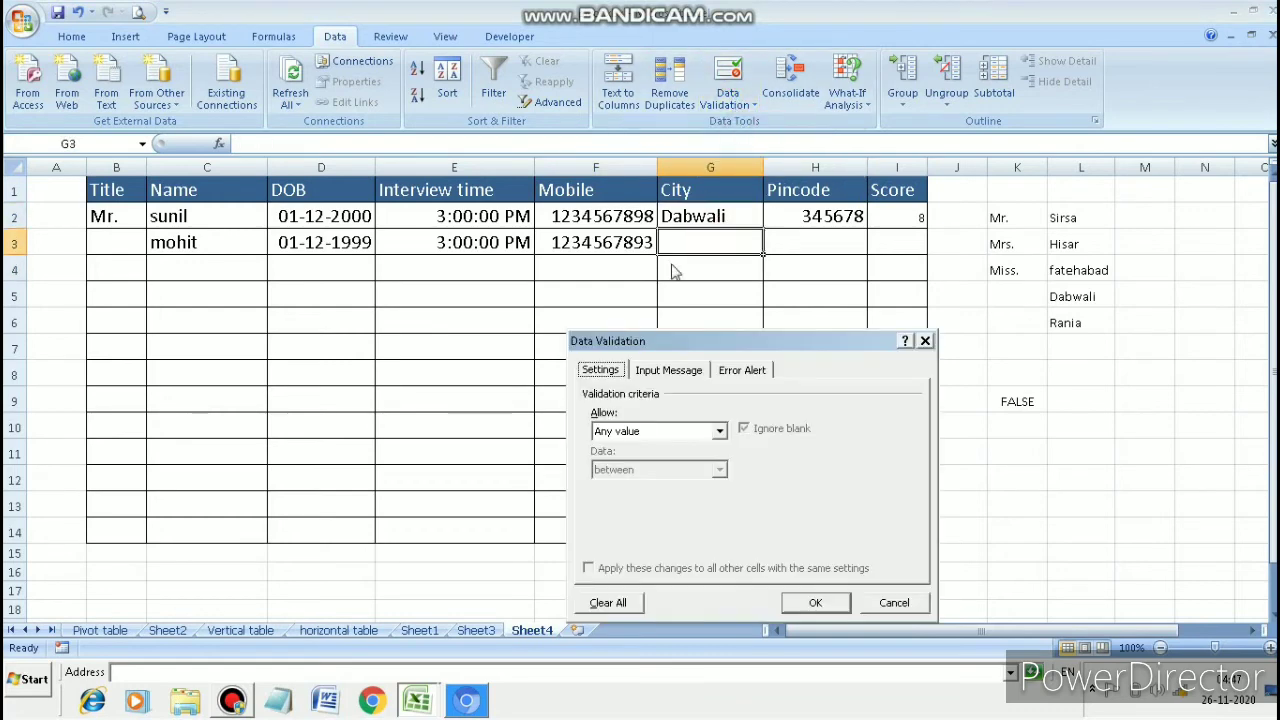
pyautogui.click(620, 438)
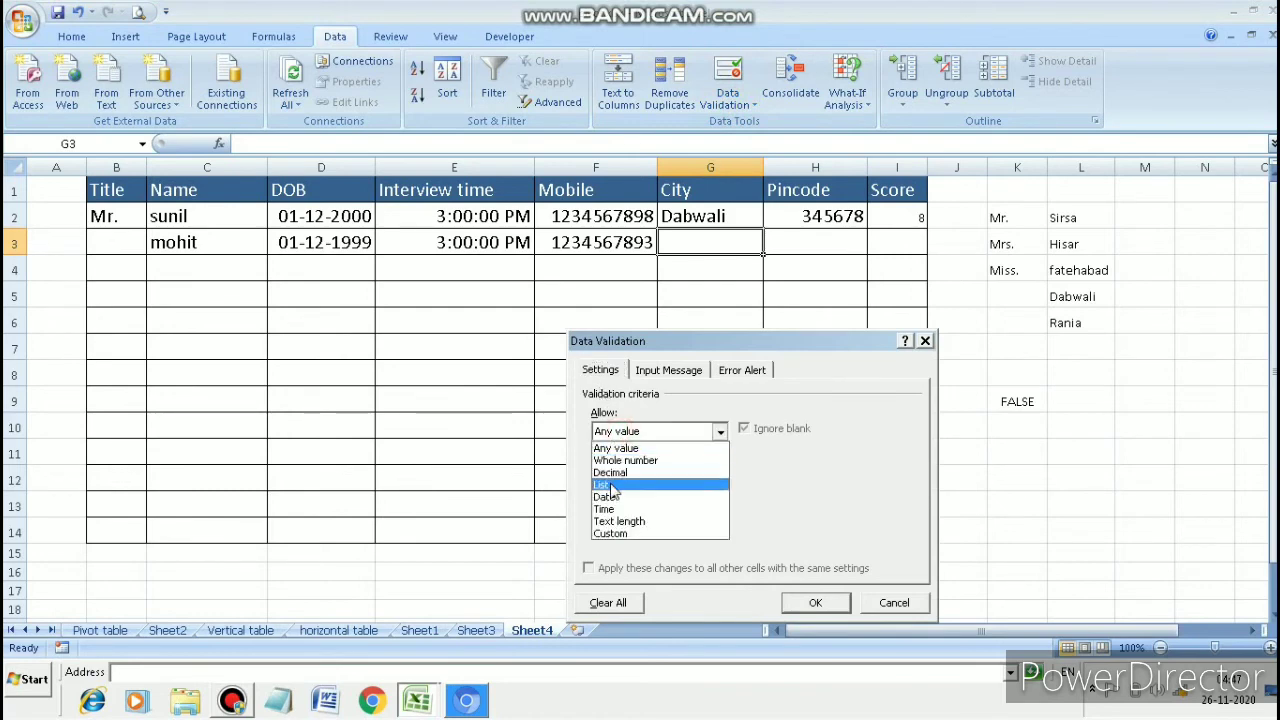
pyautogui.click(612, 486)
pyautogui.click(642, 505)
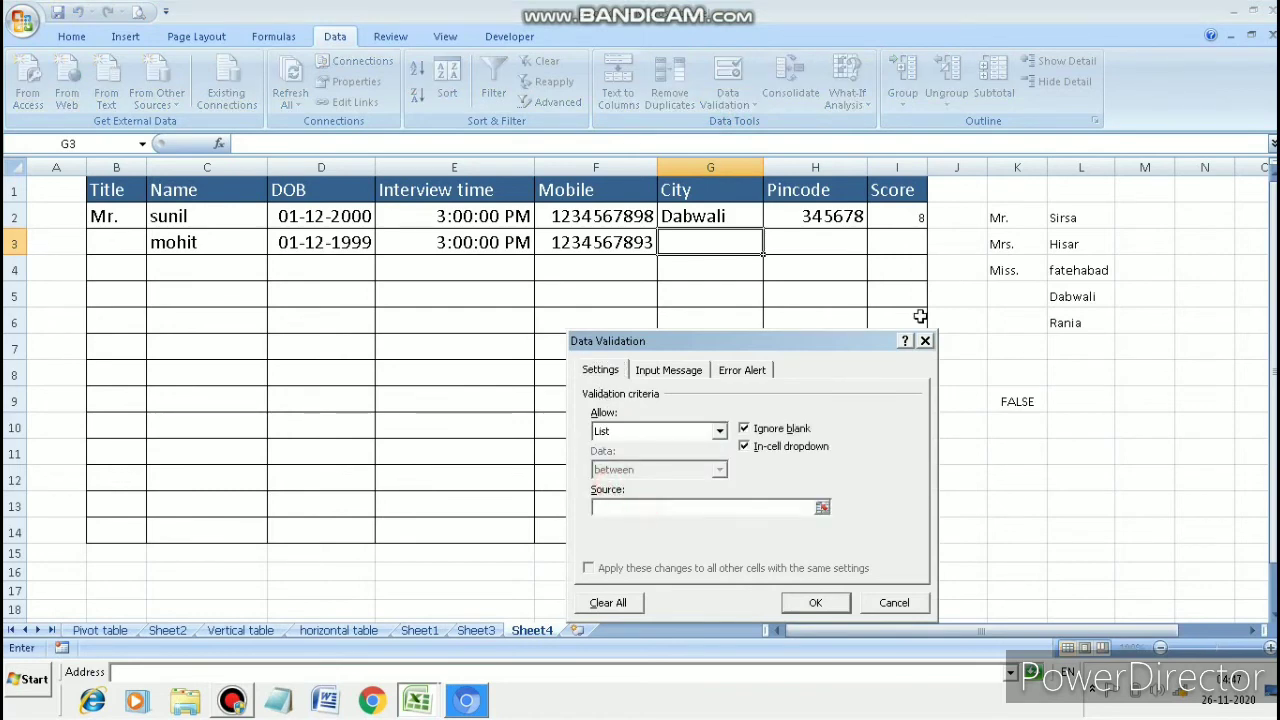
pyautogui.moveTo(1054, 213); pyautogui.dragTo(1057, 322)
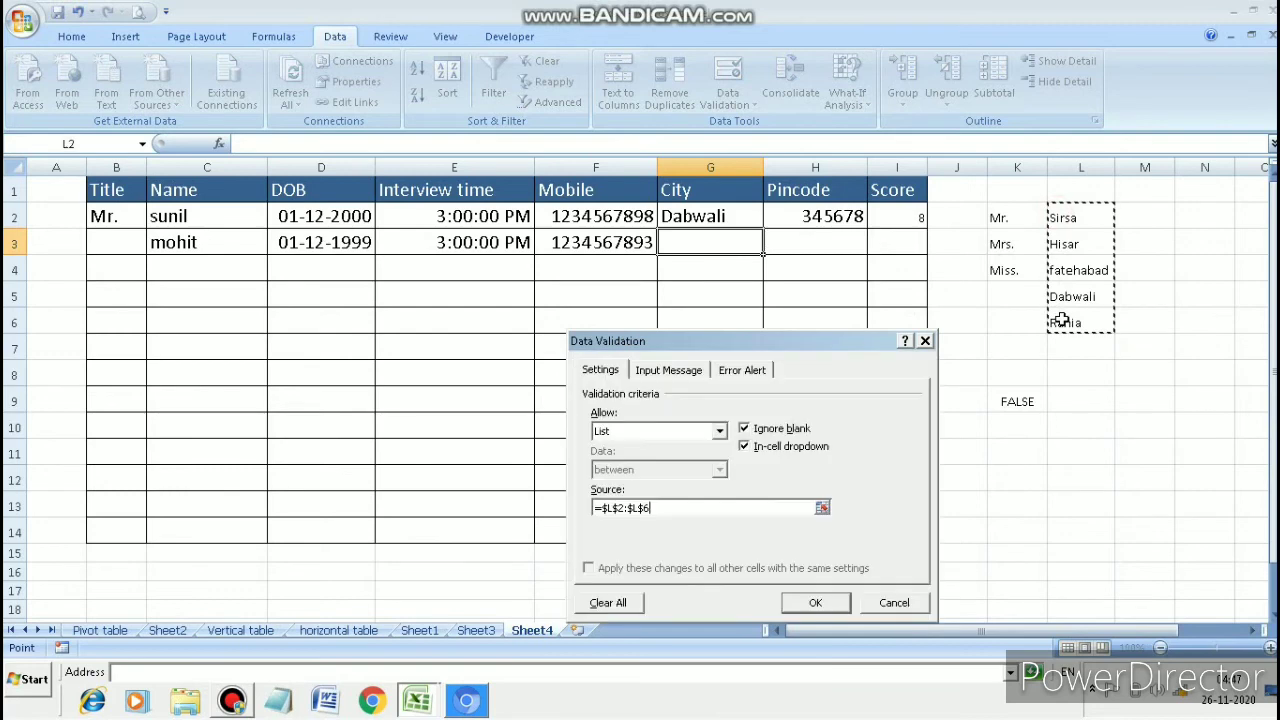
pyautogui.click(815, 602)
# Step: Test the City list in cell G3 by choosing Dabwali, and change the choice to Sirsa
pyautogui.click(771, 245)
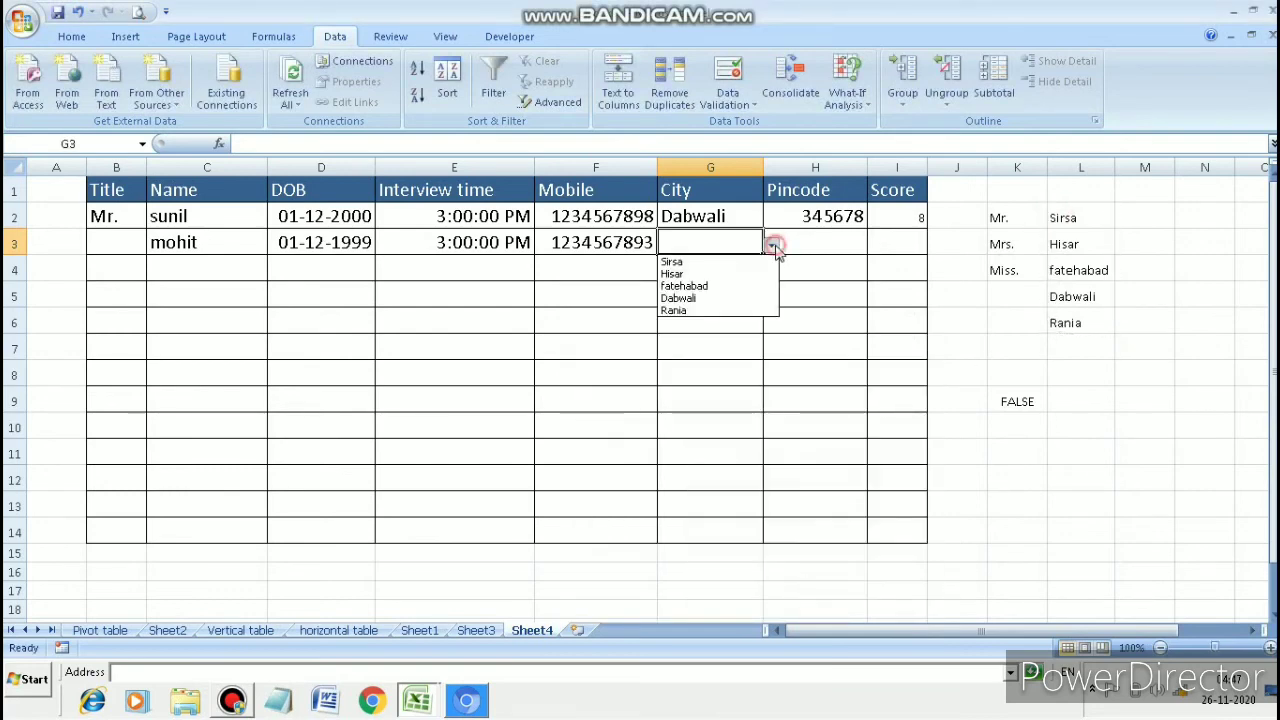
pyautogui.click(706, 299)
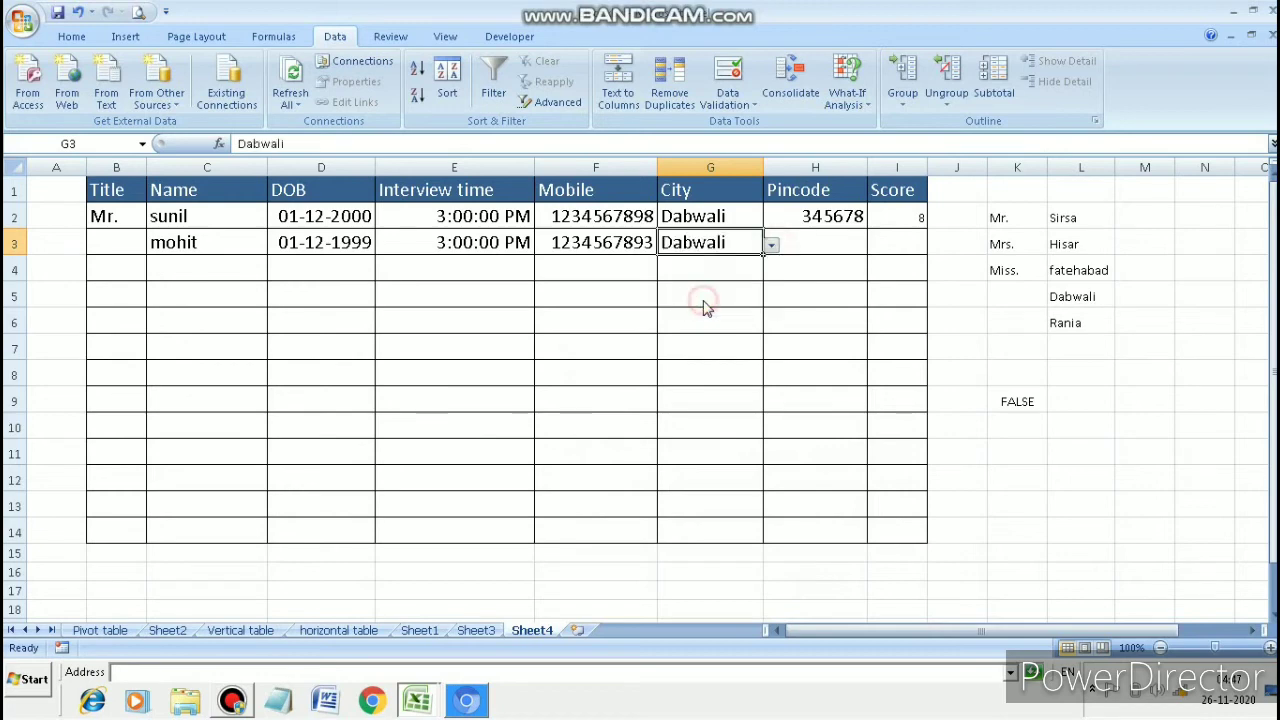
pyautogui.click(770, 247)
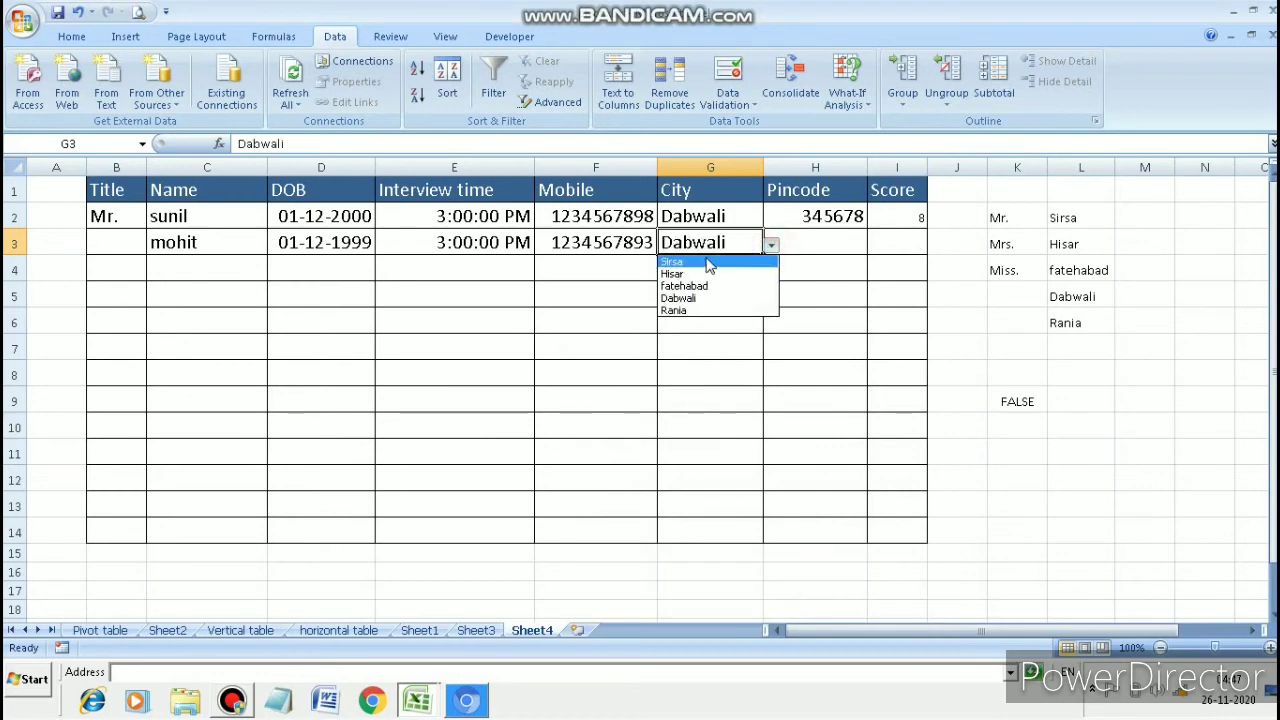
pyautogui.click(705, 262)
# Step: Apply a validation rule to Pincode cell H3 that allows only a text length equal to =6
pyautogui.click(805, 249)
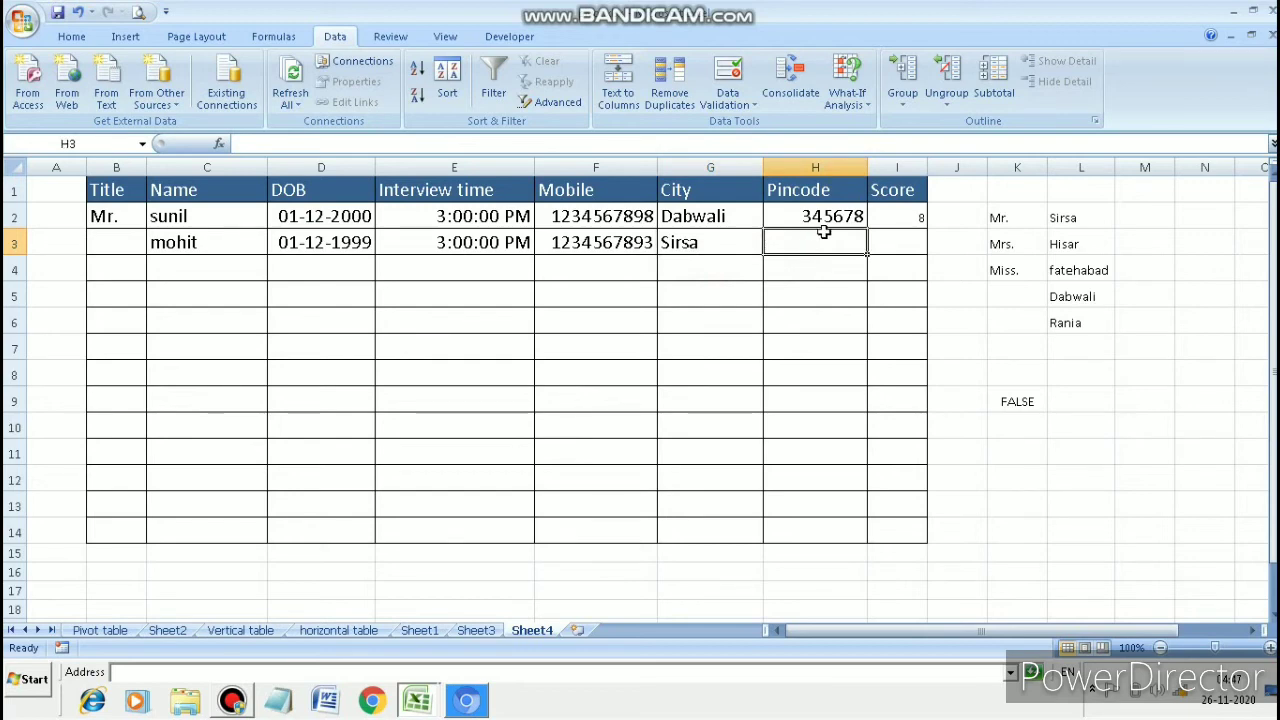
pyautogui.click(823, 218)
pyautogui.click(823, 250)
pyautogui.click(738, 102)
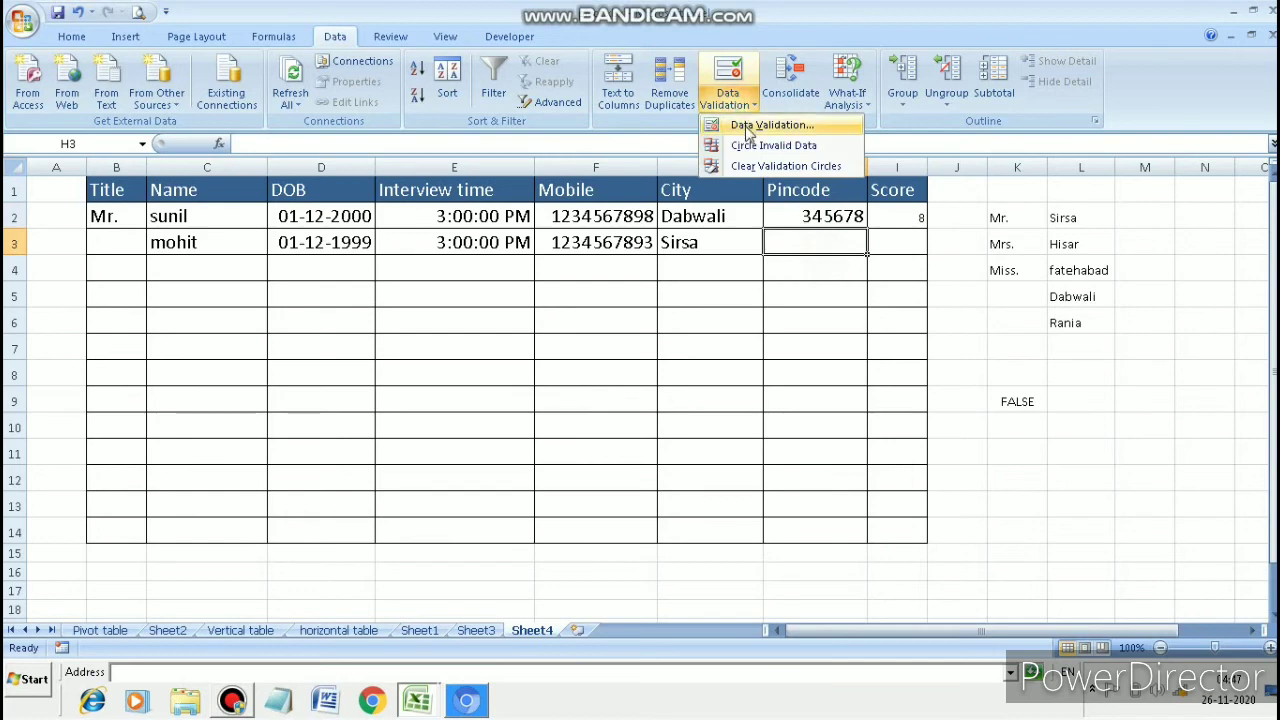
pyautogui.click(745, 125)
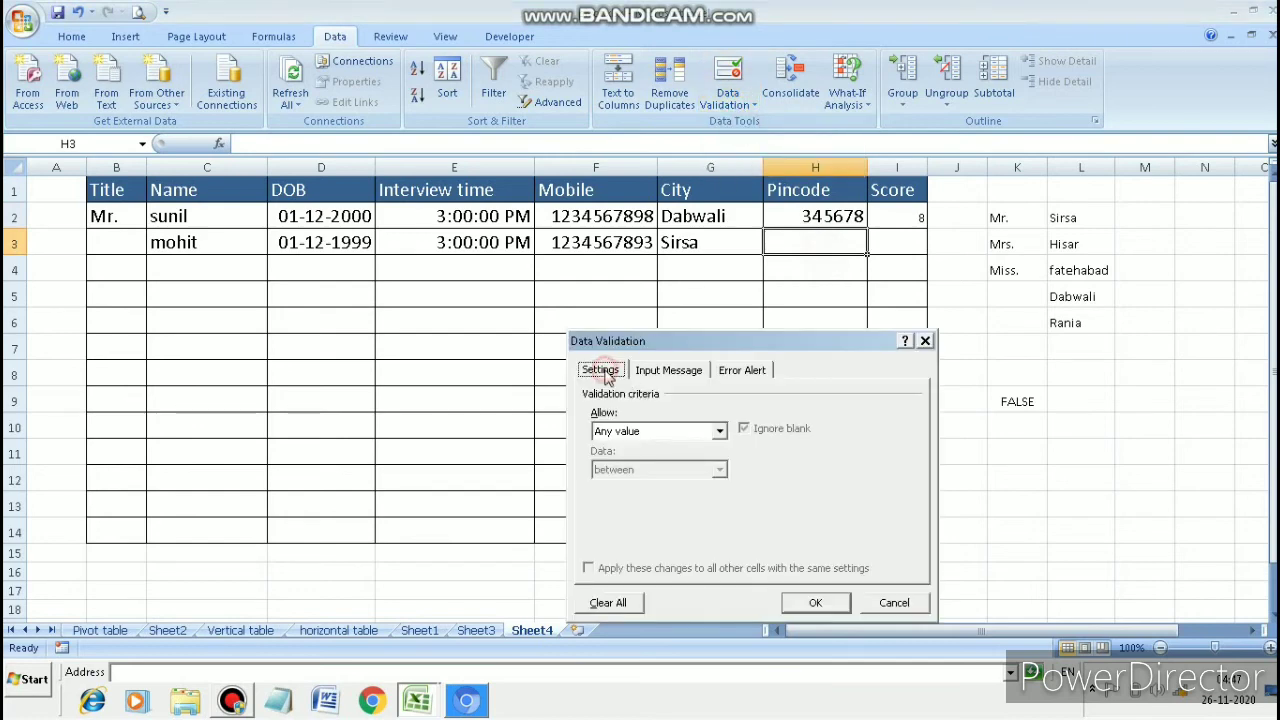
pyautogui.click(720, 433)
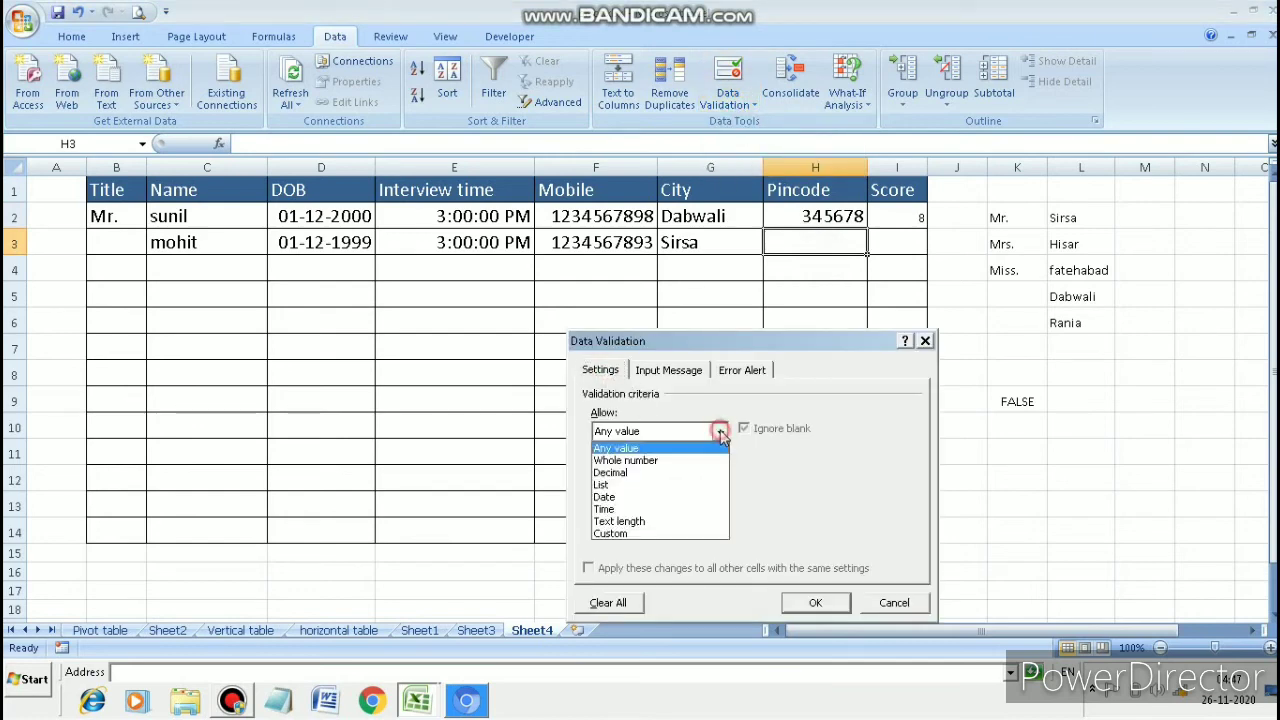
pyautogui.click(628, 522)
pyautogui.click(662, 470)
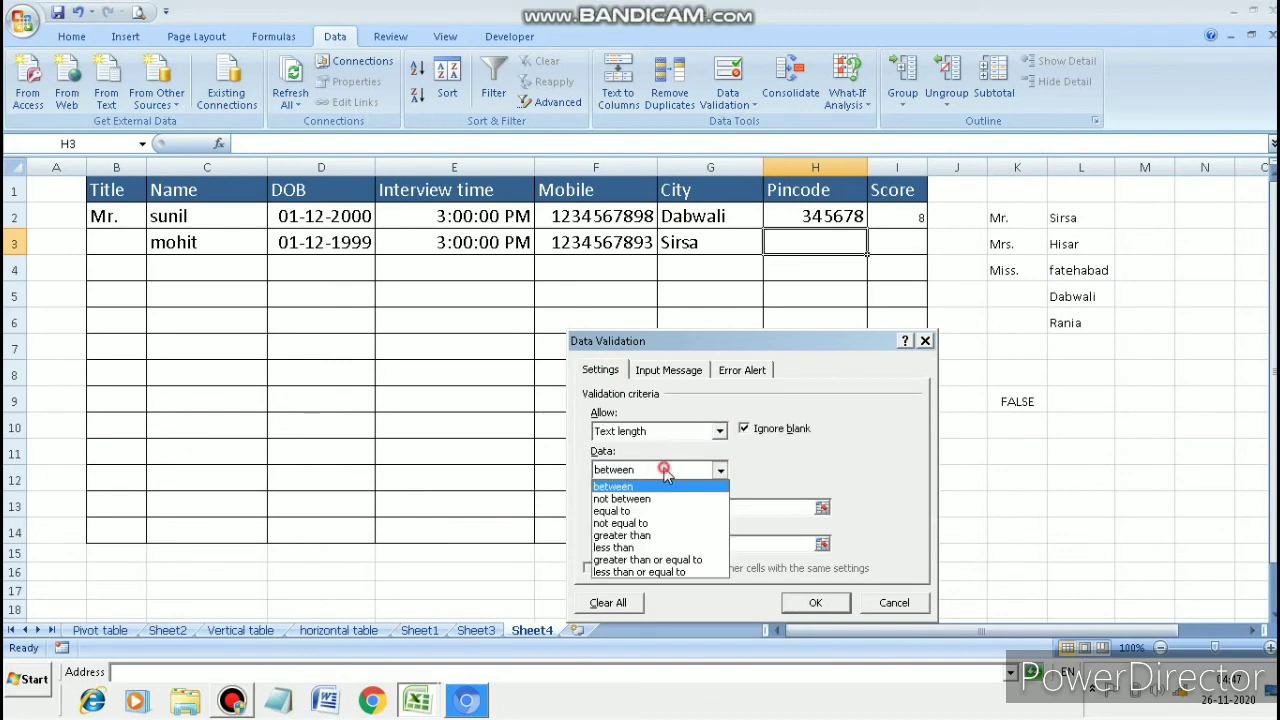
pyautogui.click(613, 512)
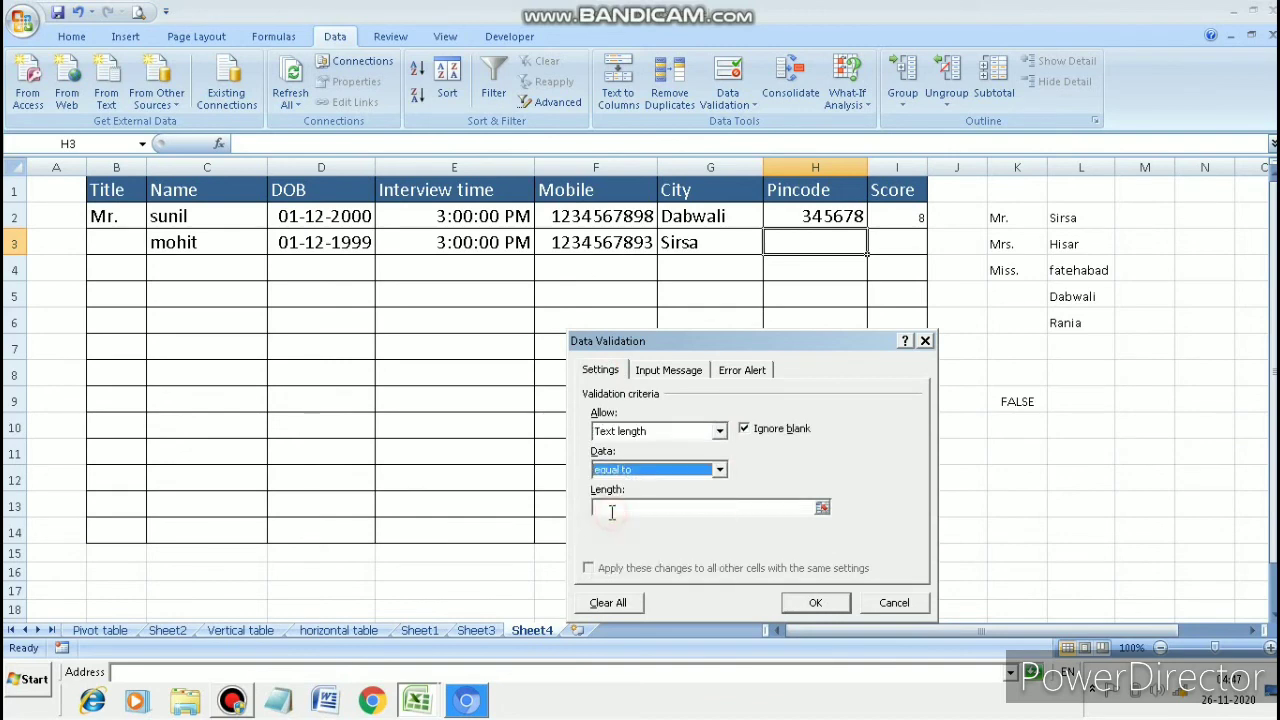
pyautogui.click(617, 508)
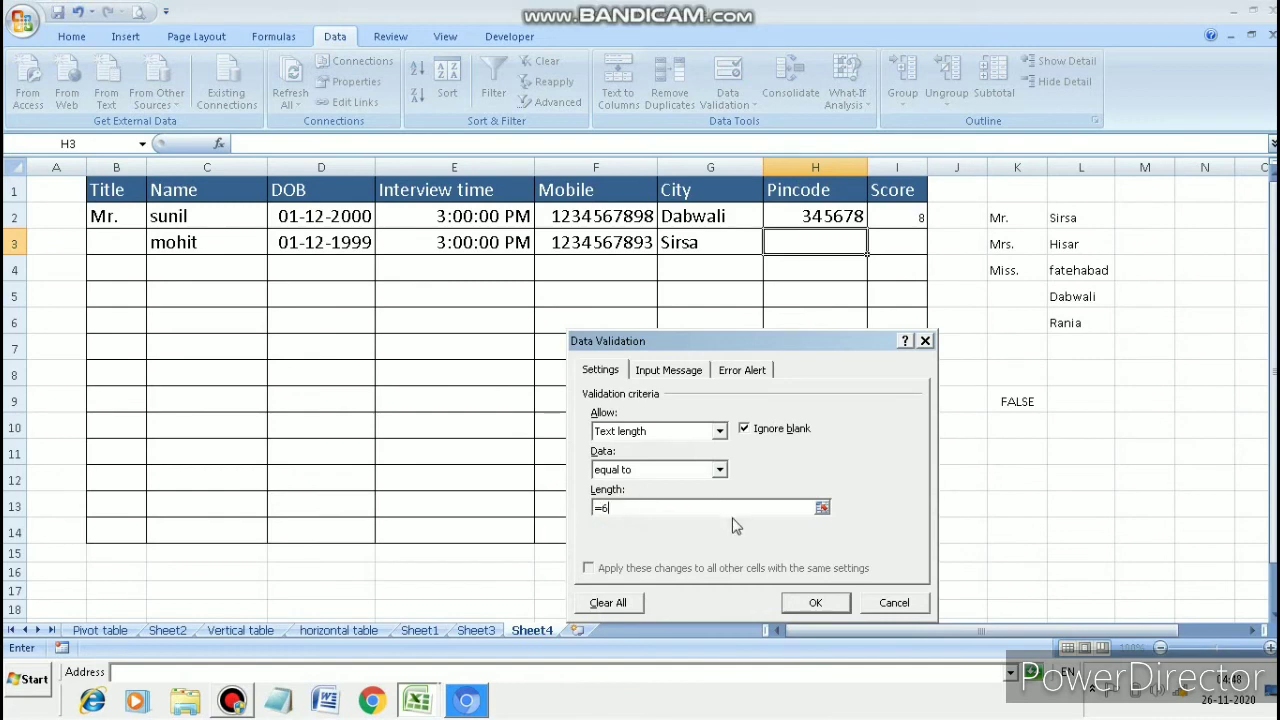
pyautogui.click(813, 604)
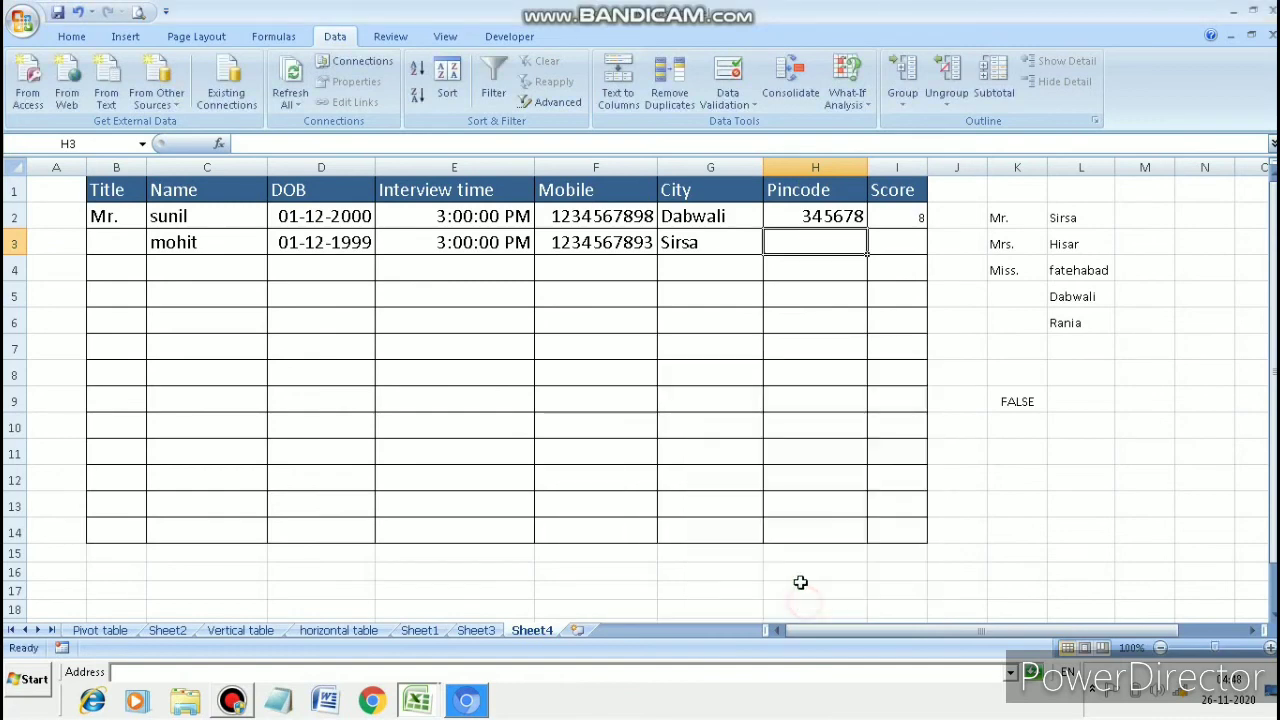
# Step: Test the Pincode validation by trying to enter a seven-digit code in cell H3, and shorten it to six digits
pyautogui.doubleClick(804, 243)
pyautogui.write('2345678')
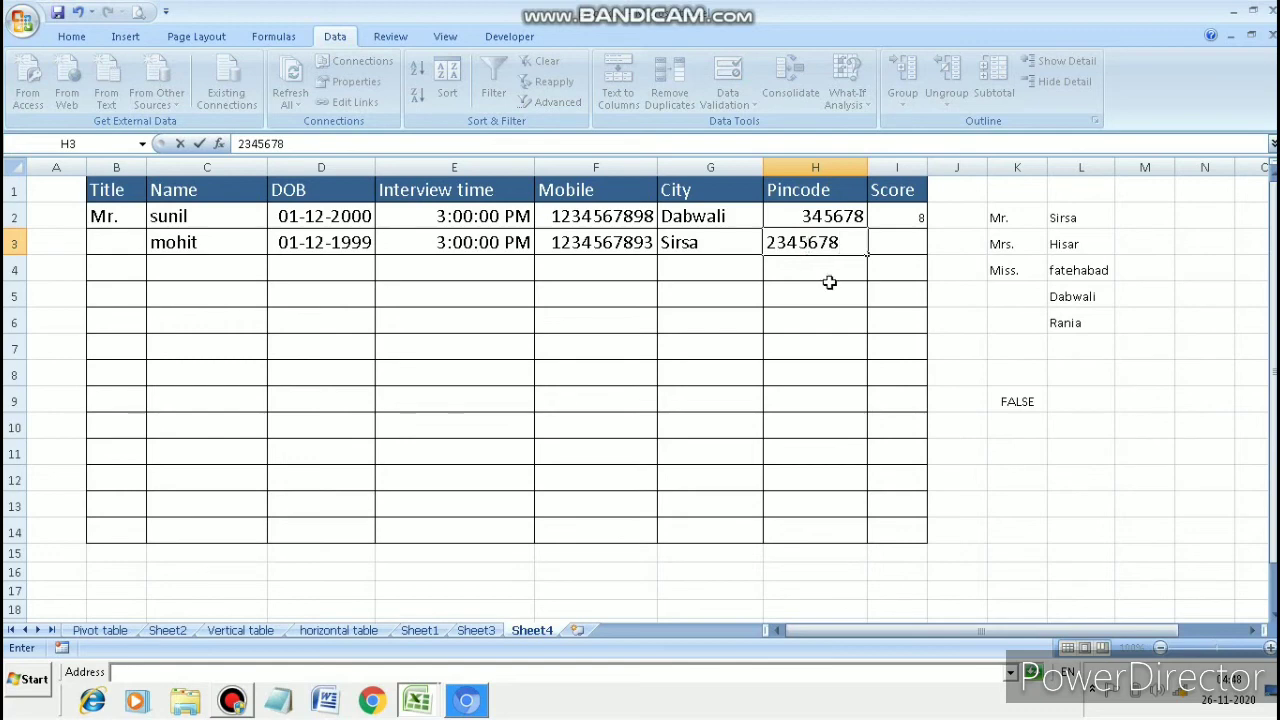
pyautogui.click(831, 287)
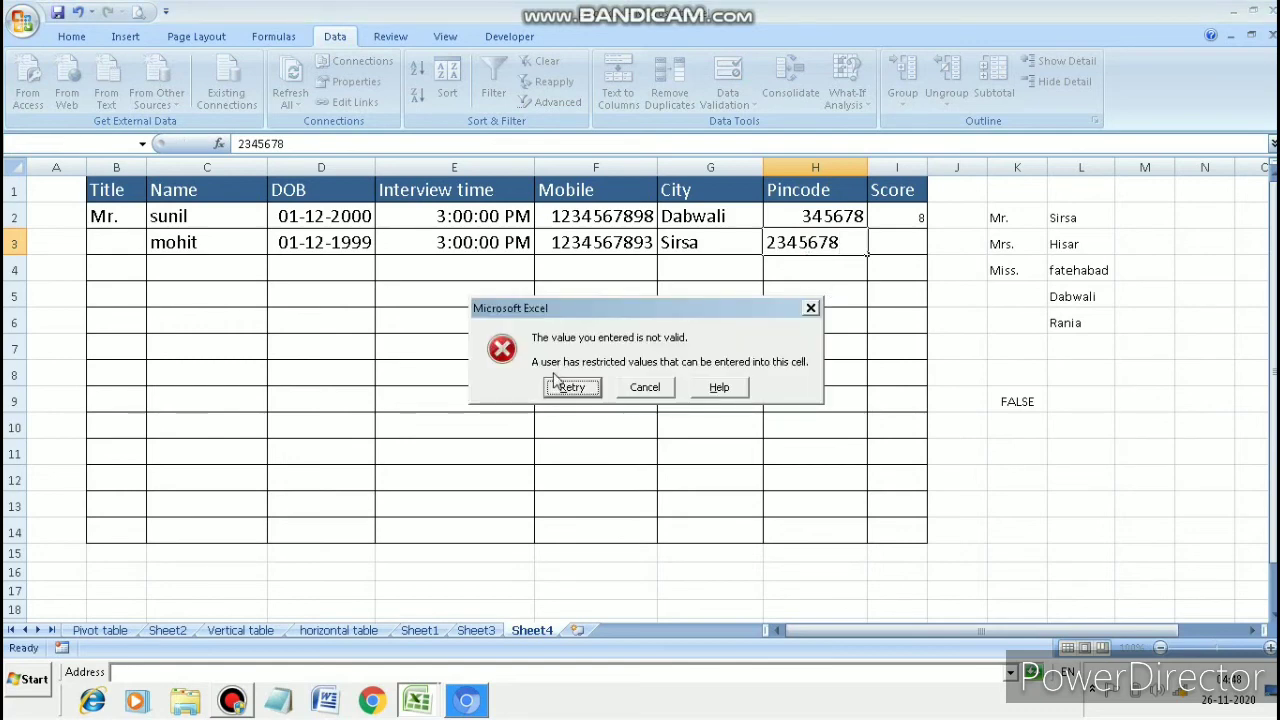
pyautogui.click(566, 390)
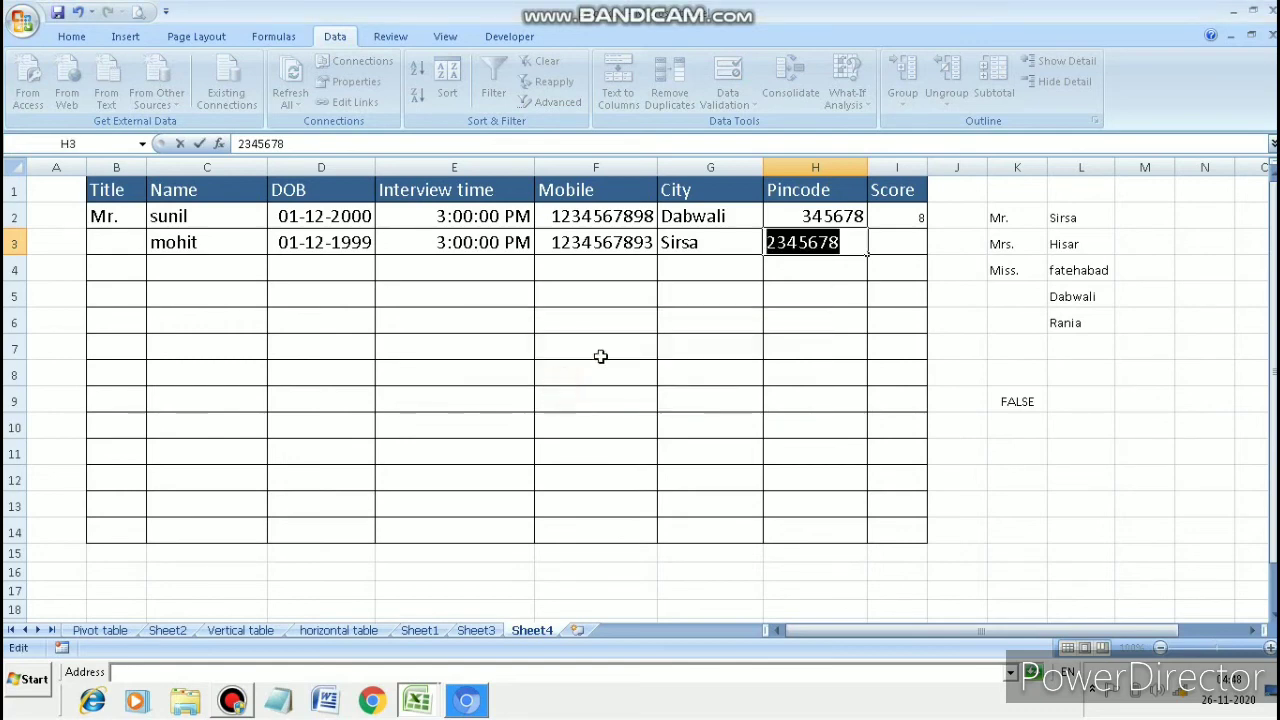
pyautogui.click(843, 248)
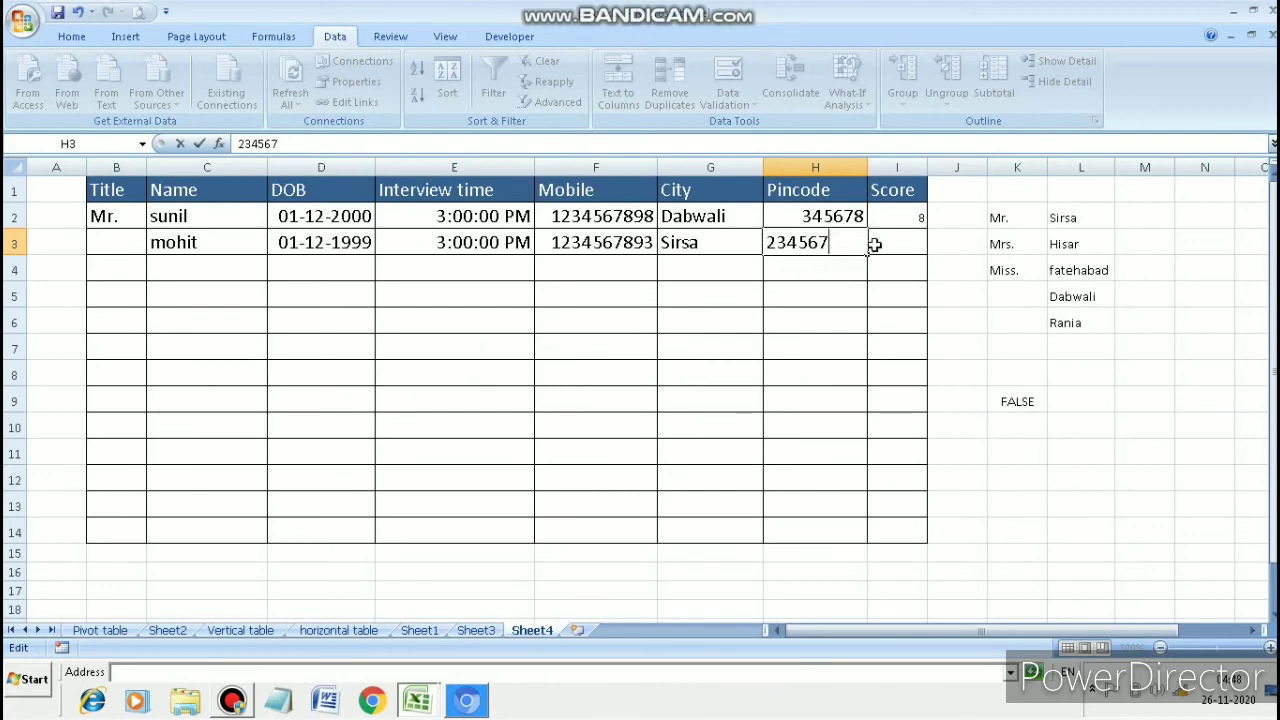
pyautogui.click(881, 246)
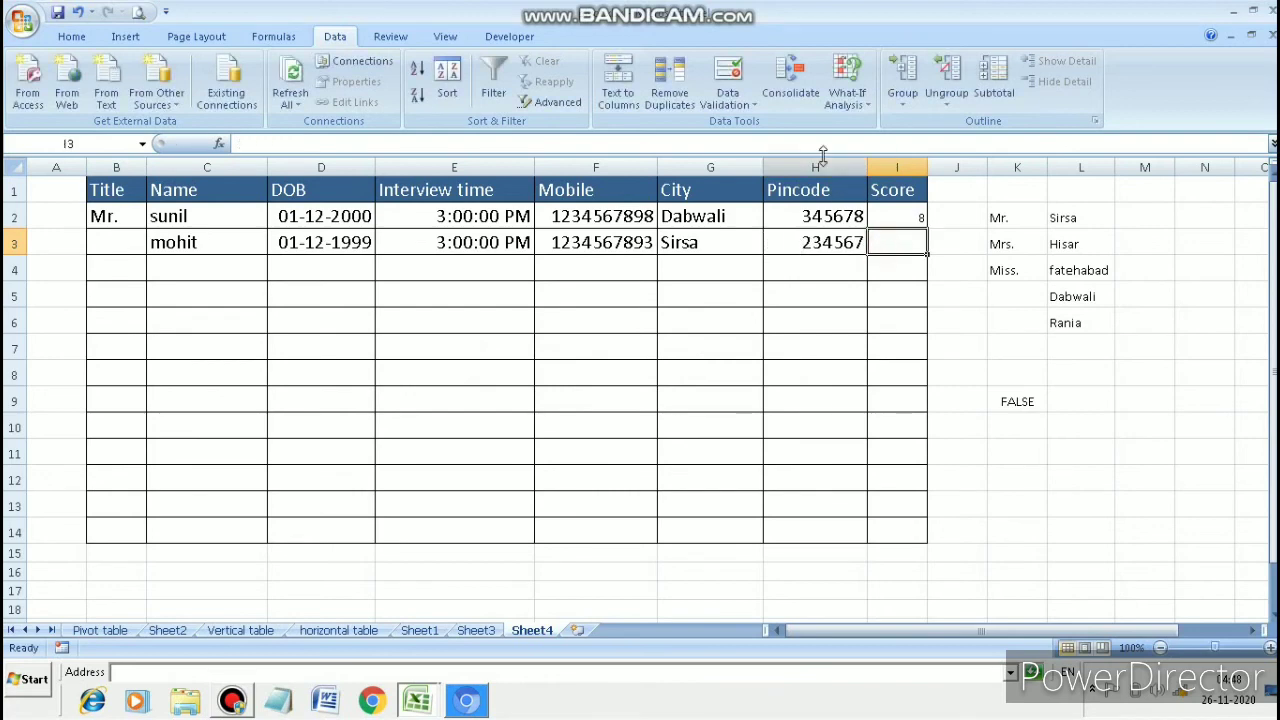
# Step: Apply a validation rule to Score cell I3 that allows only whole numbers between 1 and 10
pyautogui.click(729, 100)
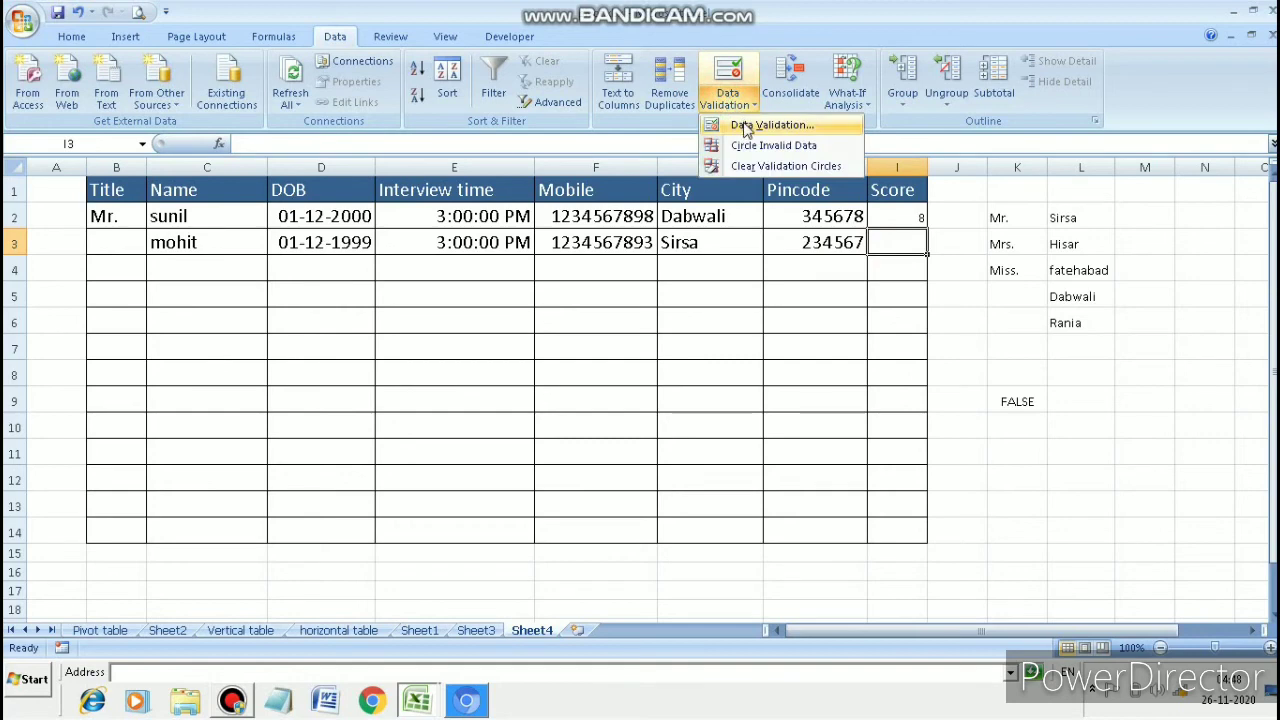
pyautogui.click(748, 128)
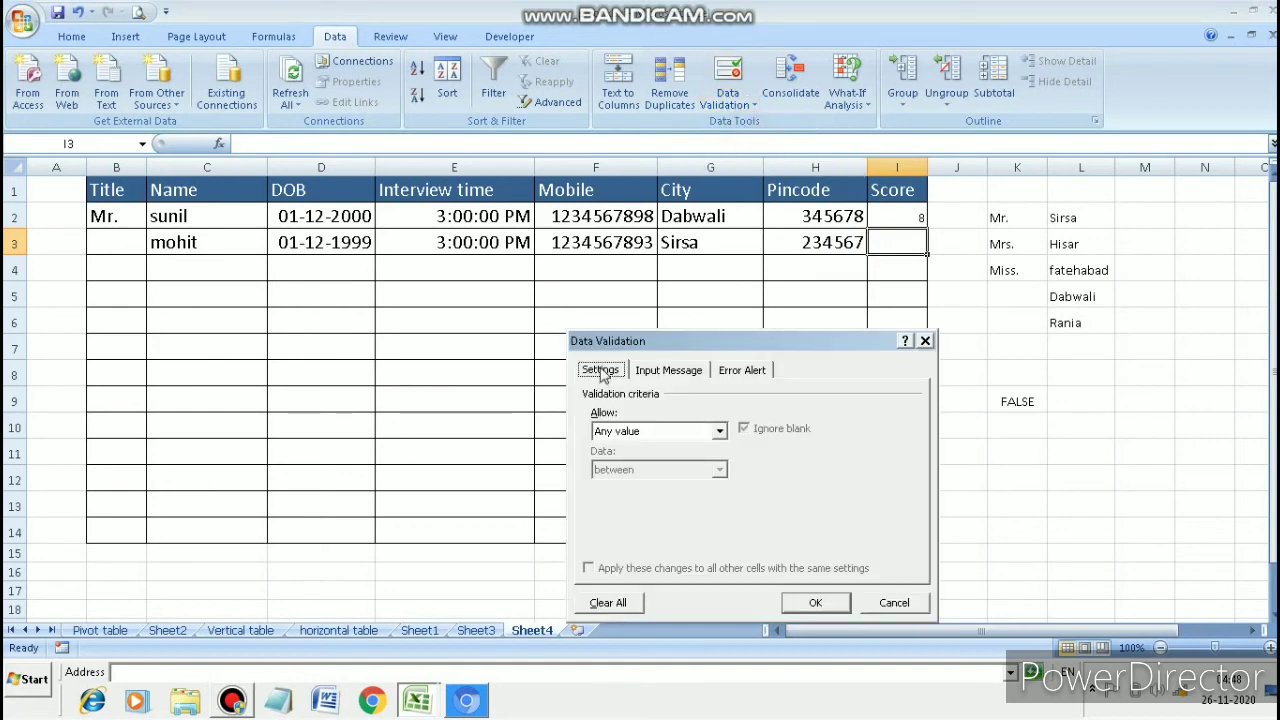
pyautogui.click(720, 432)
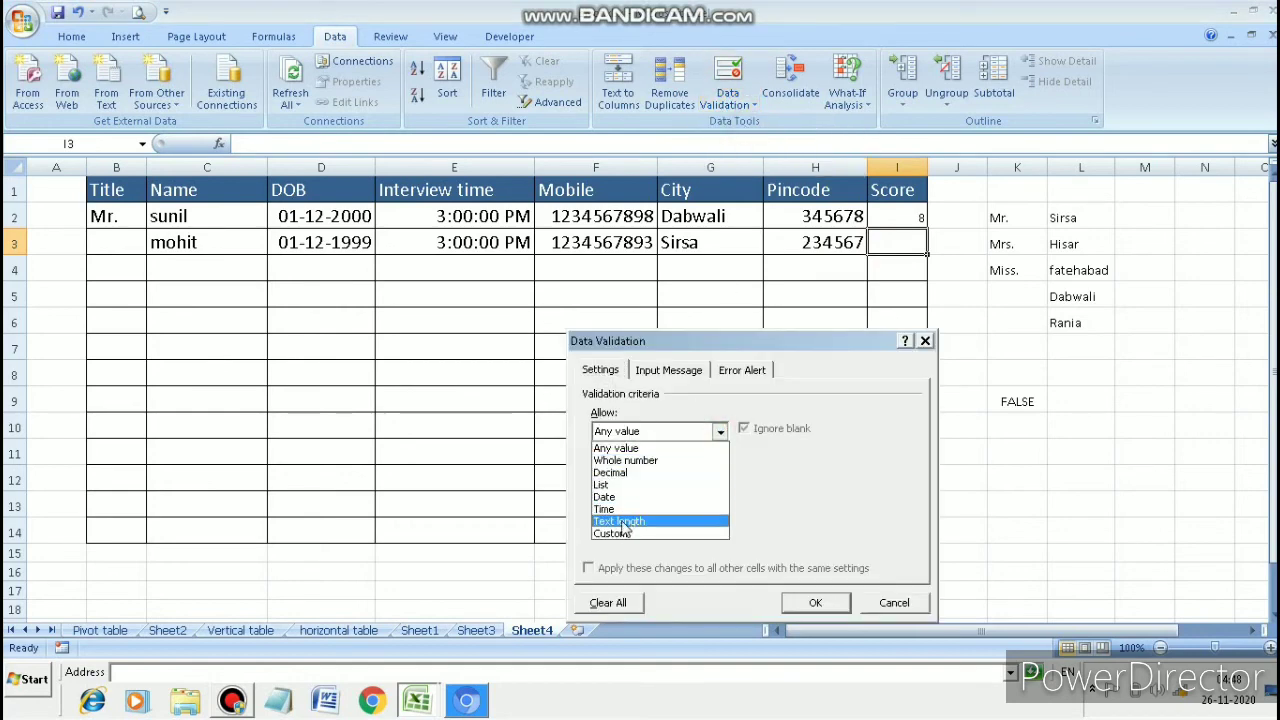
pyautogui.click(621, 465)
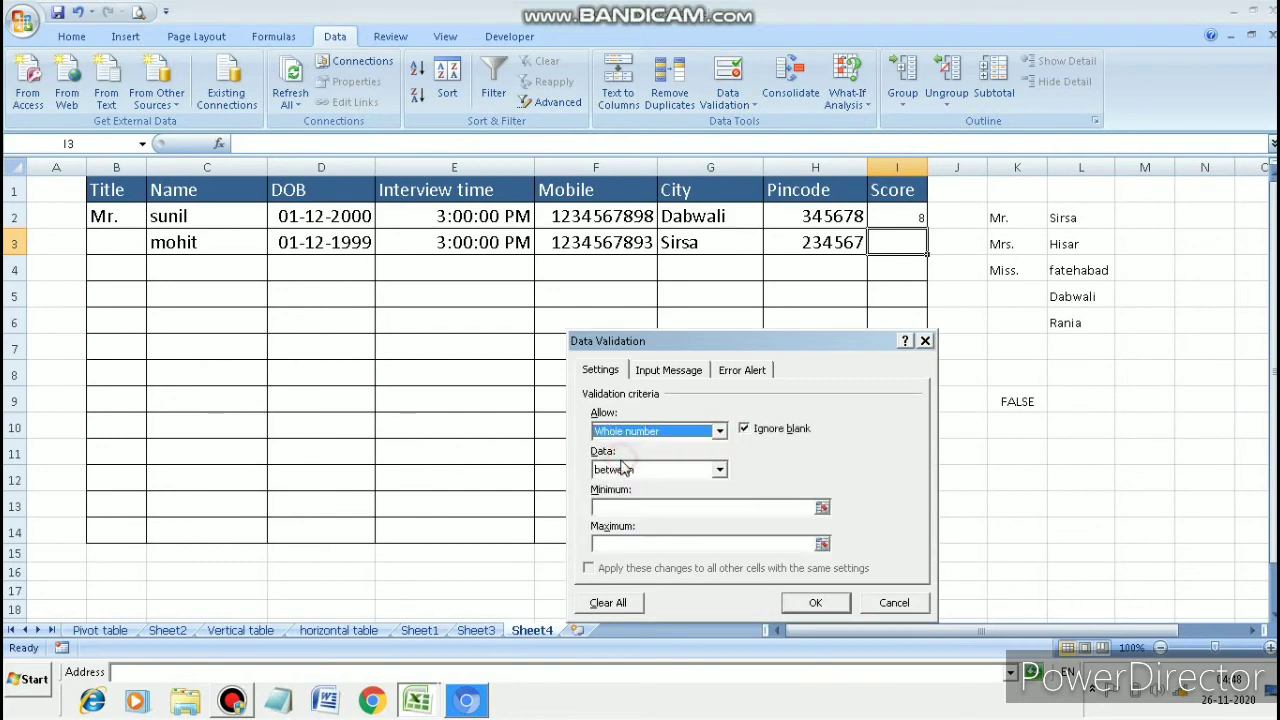
pyautogui.click(620, 509)
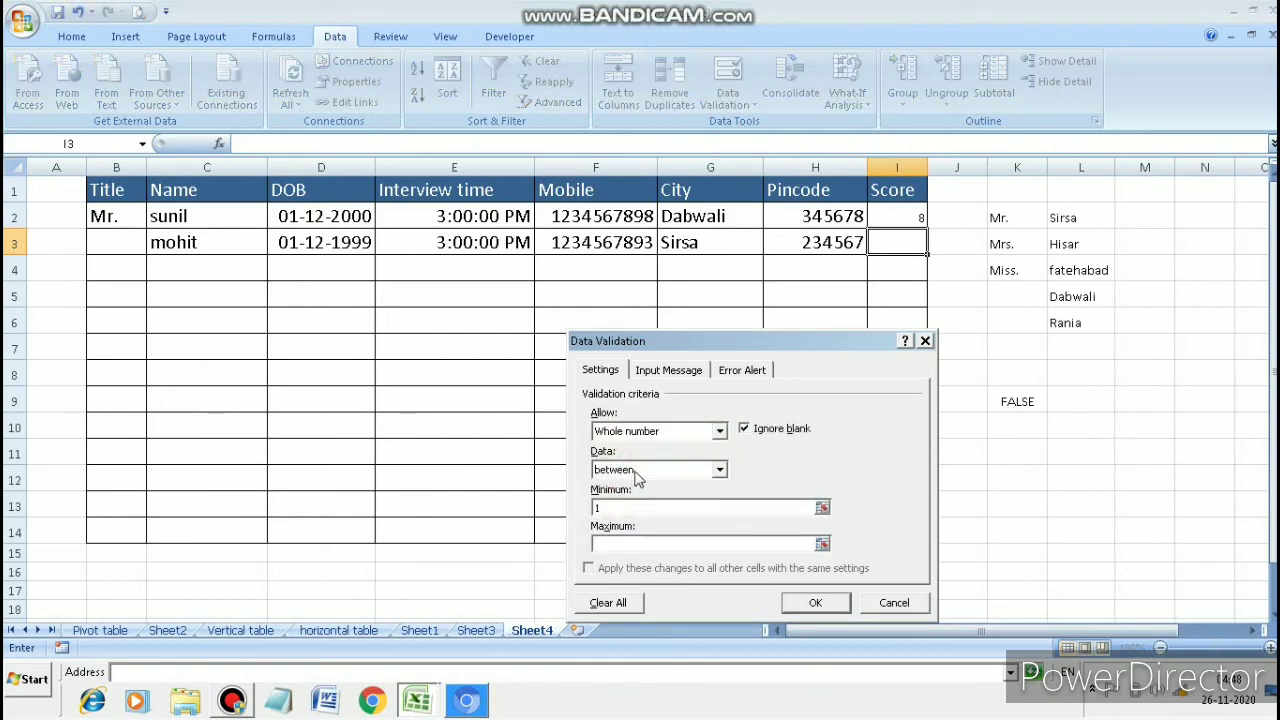
pyautogui.click(637, 479)
pyautogui.click(635, 480)
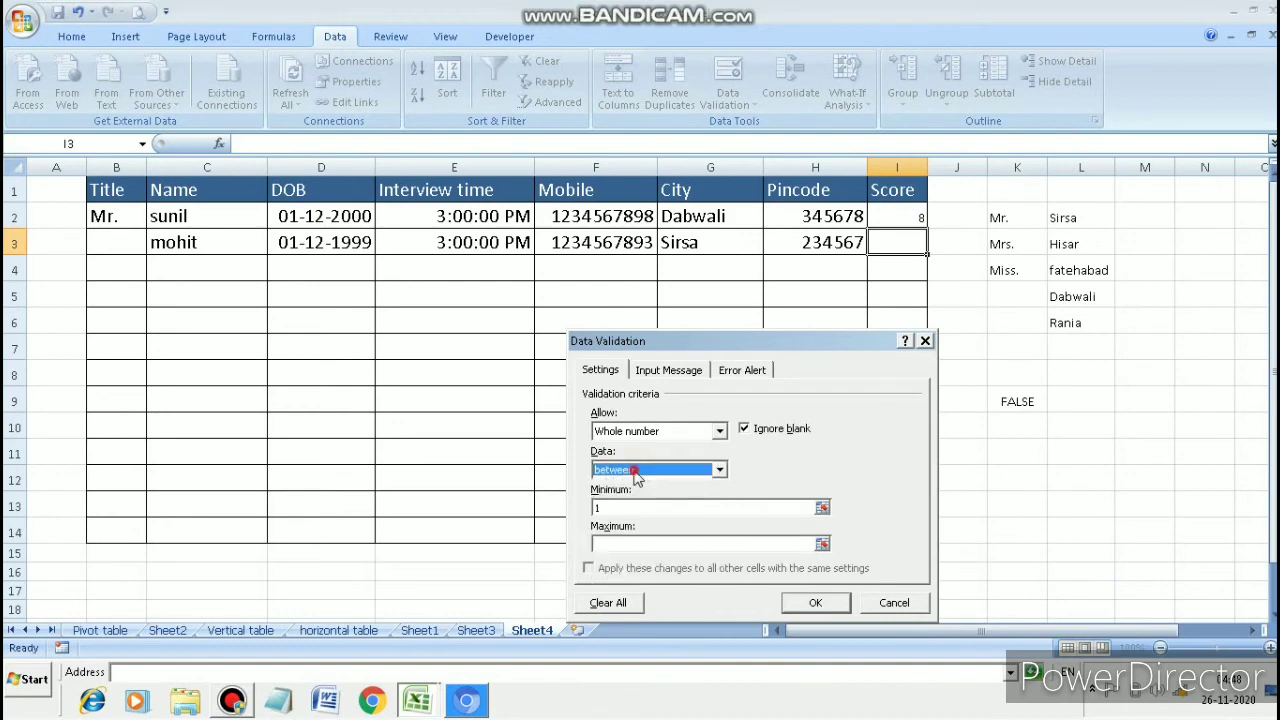
pyautogui.click(610, 544)
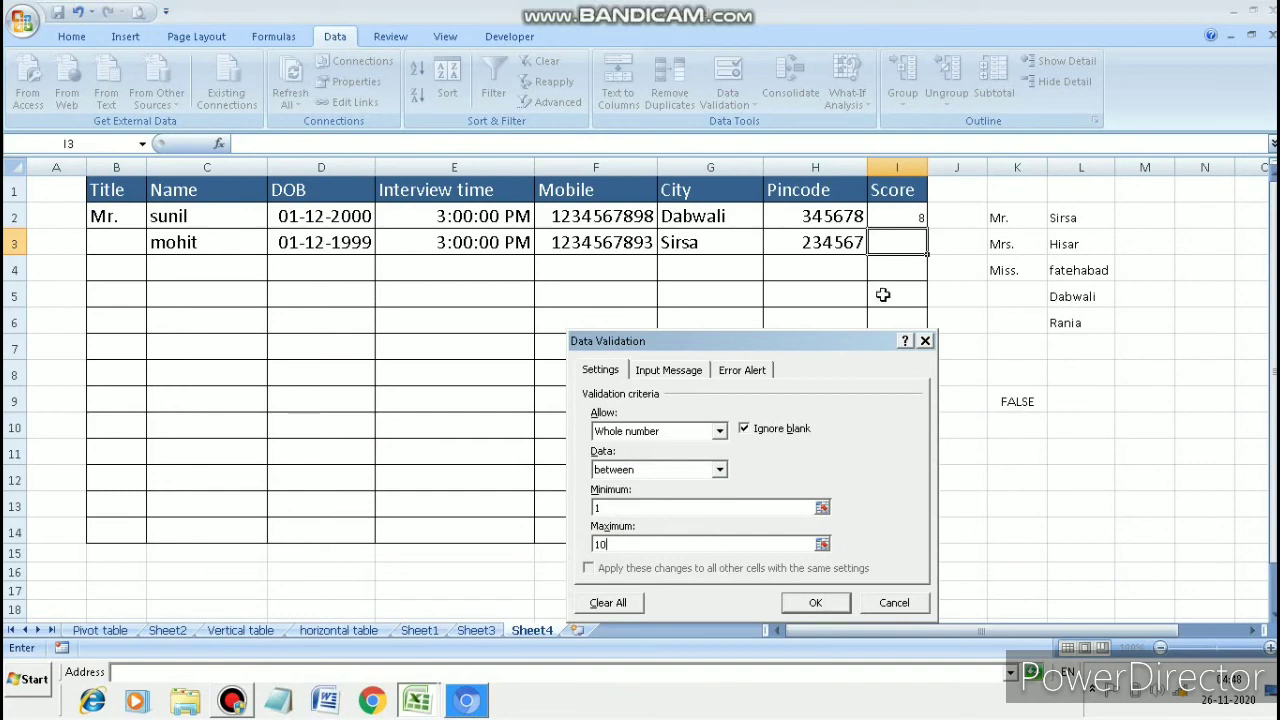
pyautogui.click(818, 604)
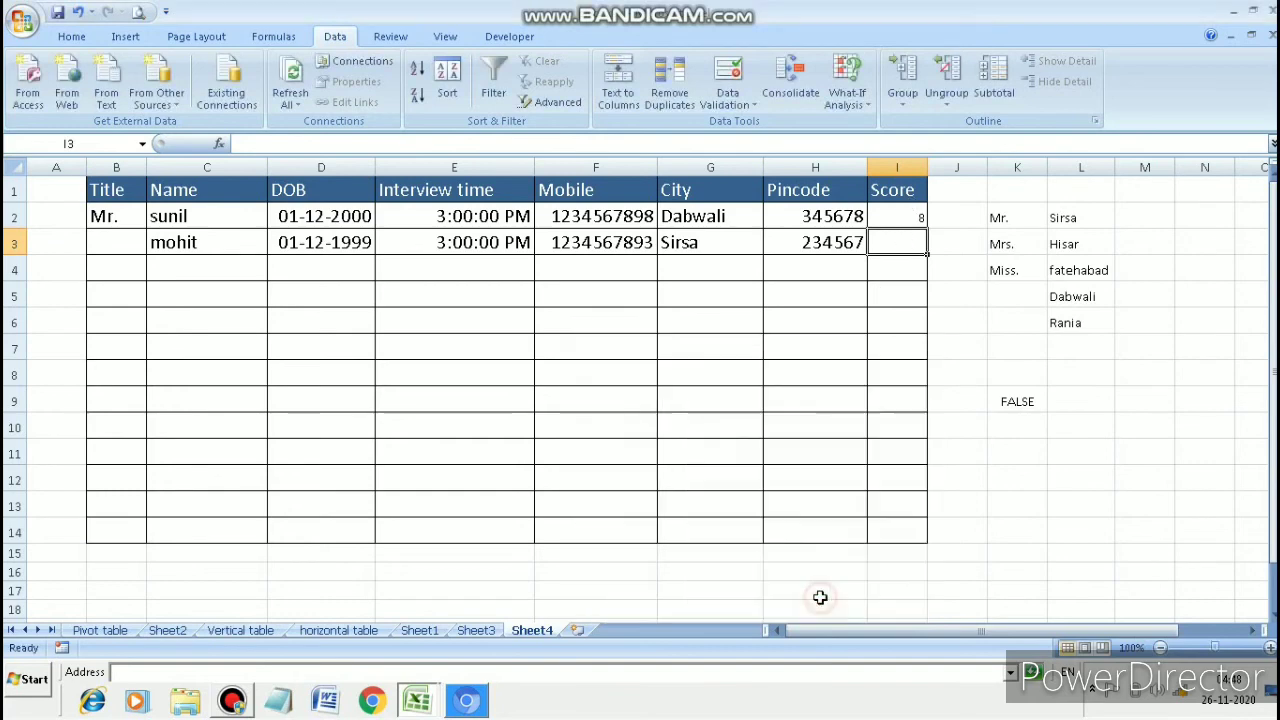
# Step: Test the Score validation in cell I3 by trying to enter 12, and replace it with 10
pyautogui.doubleClick(907, 247)
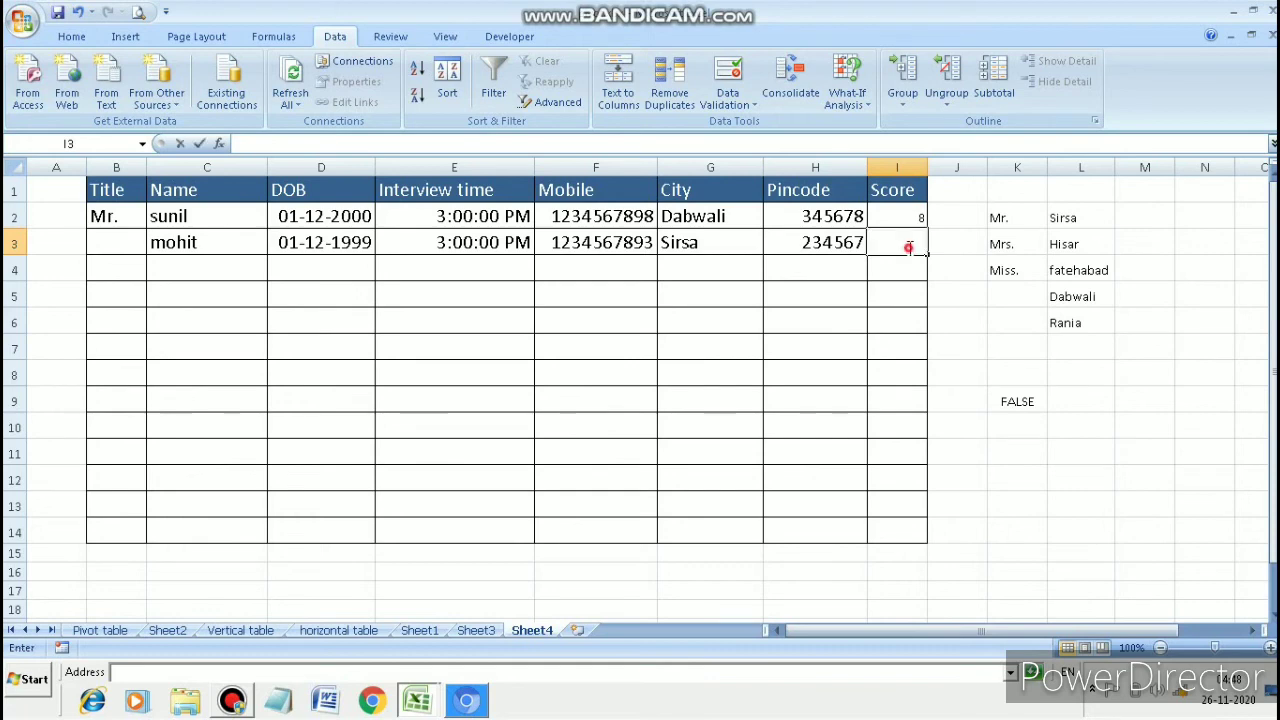
pyautogui.write('12')
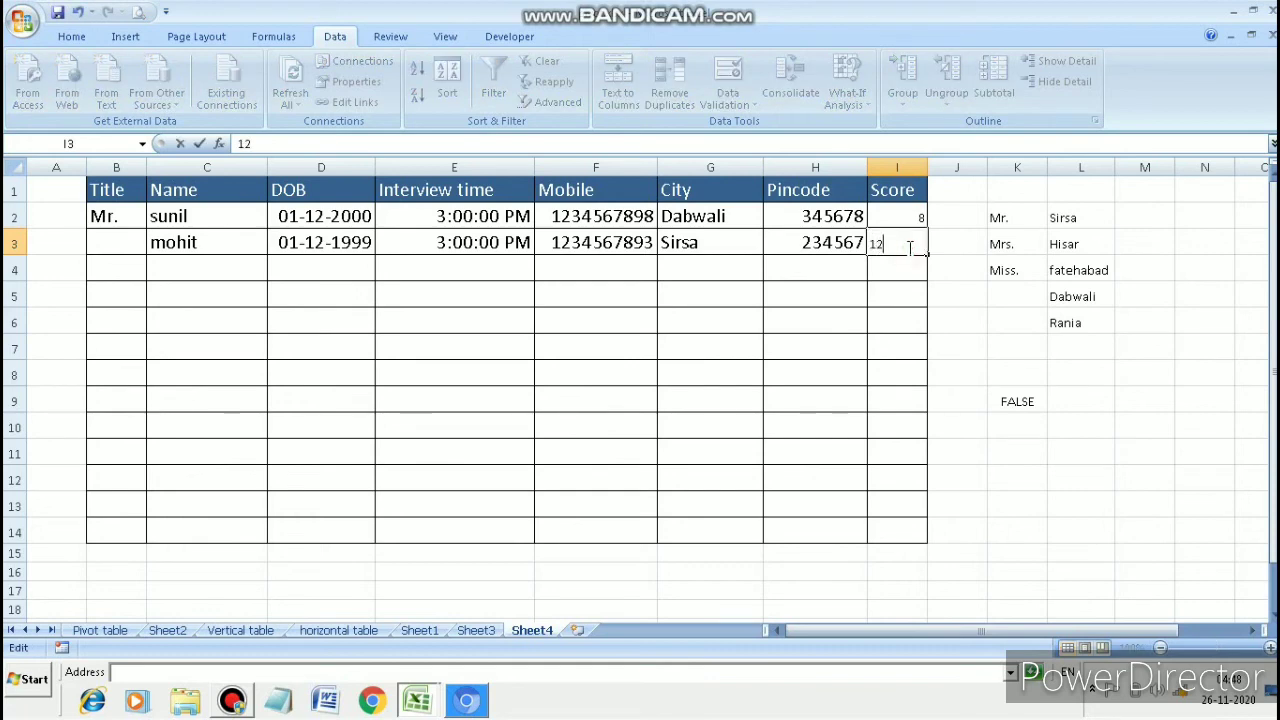
pyautogui.press('Return')
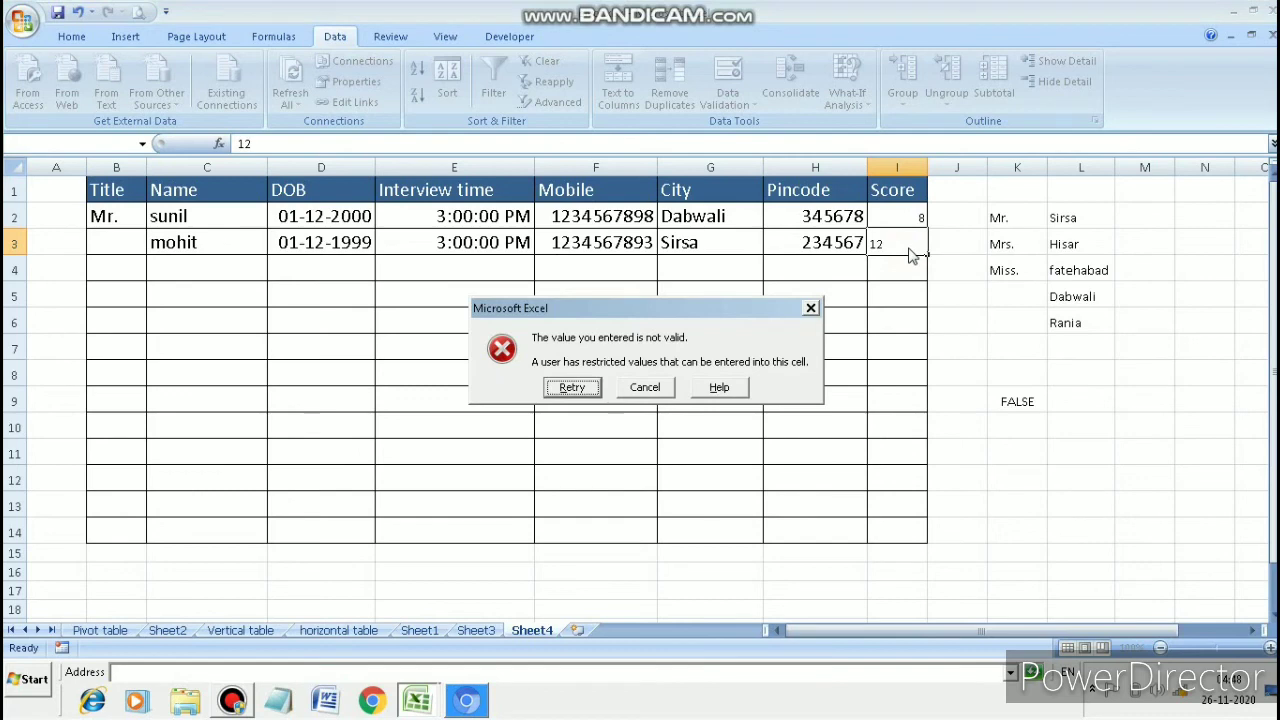
pyautogui.click(594, 388)
pyautogui.write('1')
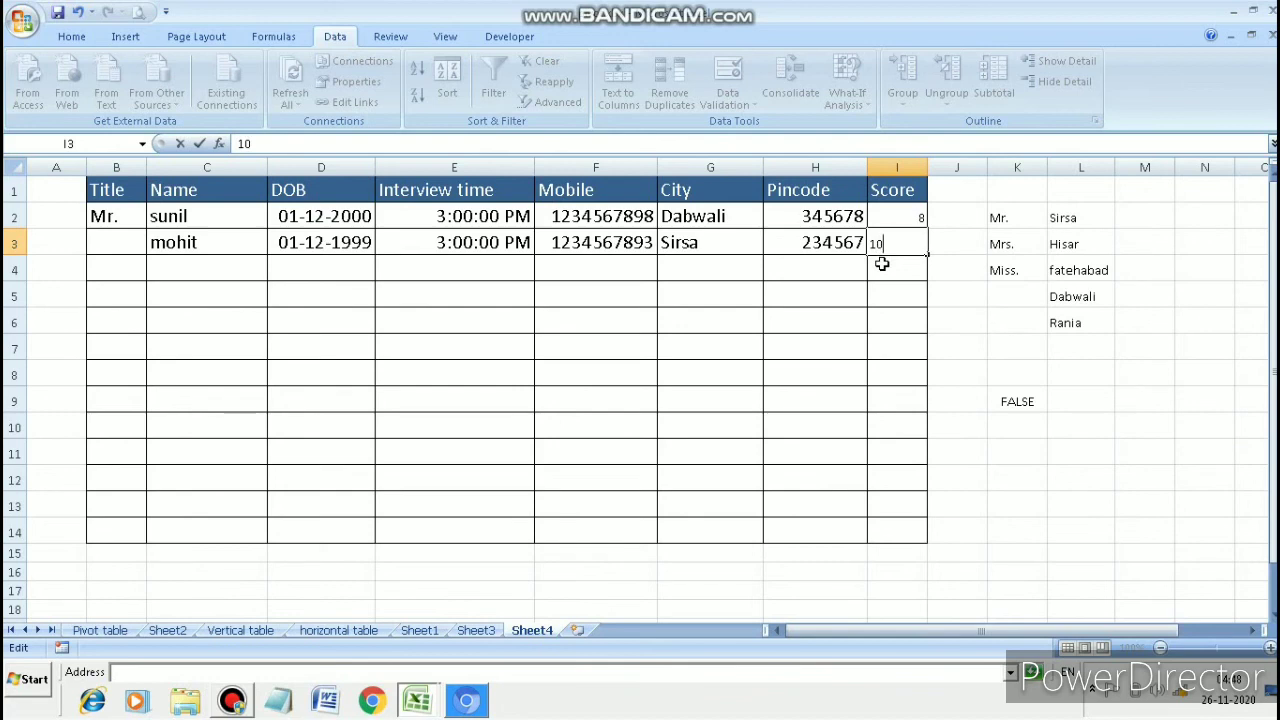
pyautogui.press('Return')
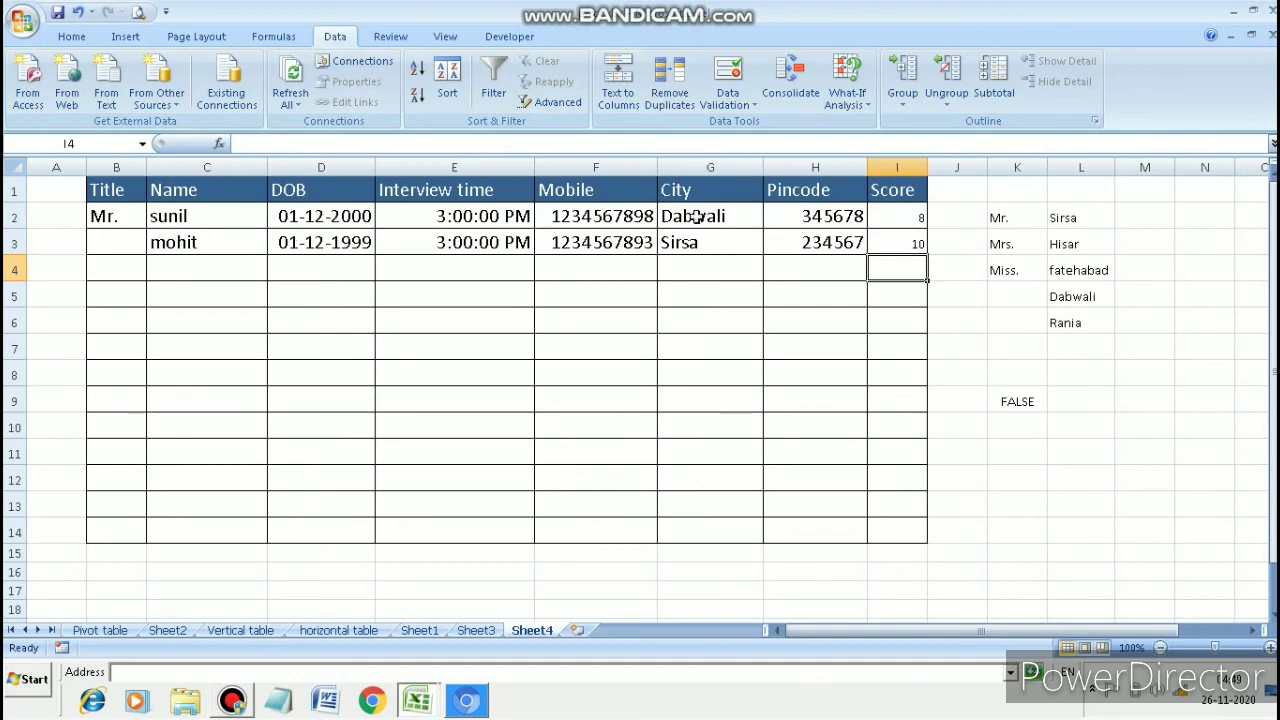
# Step: Copy the Title list validation from cell B3 down through B14 by filling the column
pyautogui.click(115, 220)
pyautogui.click(117, 241)
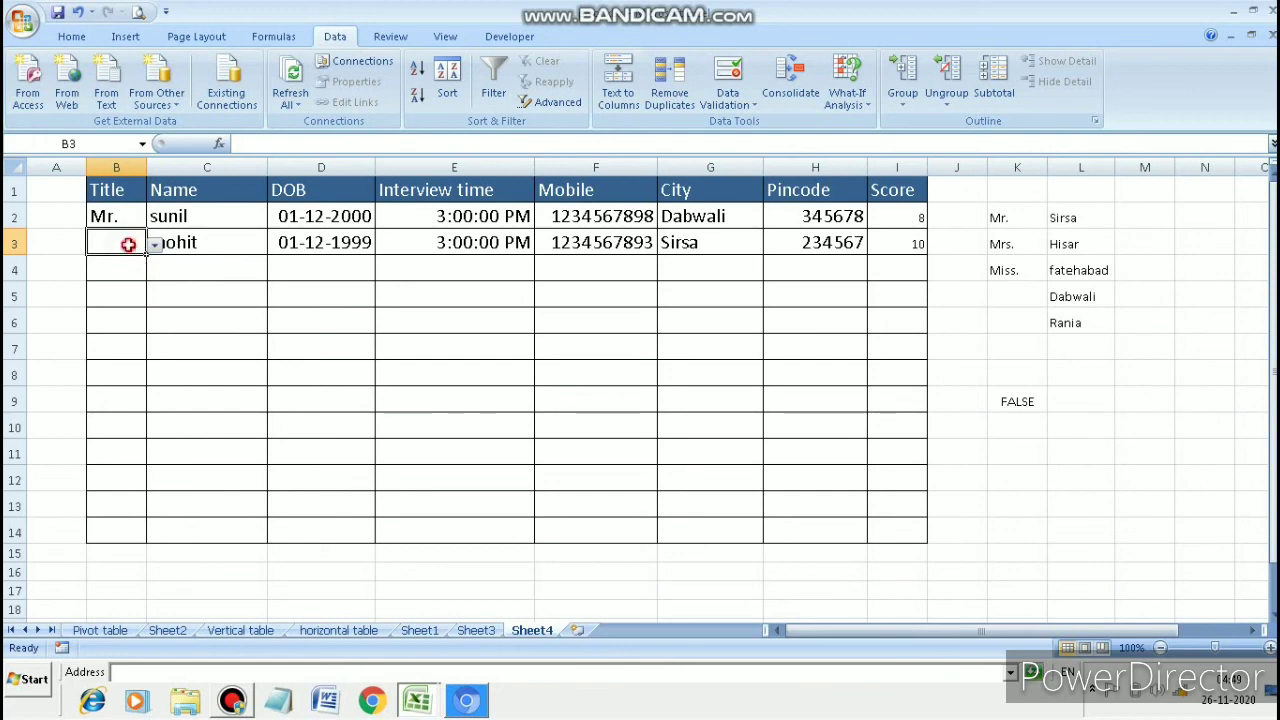
pyautogui.click(161, 243)
pyautogui.click(120, 247)
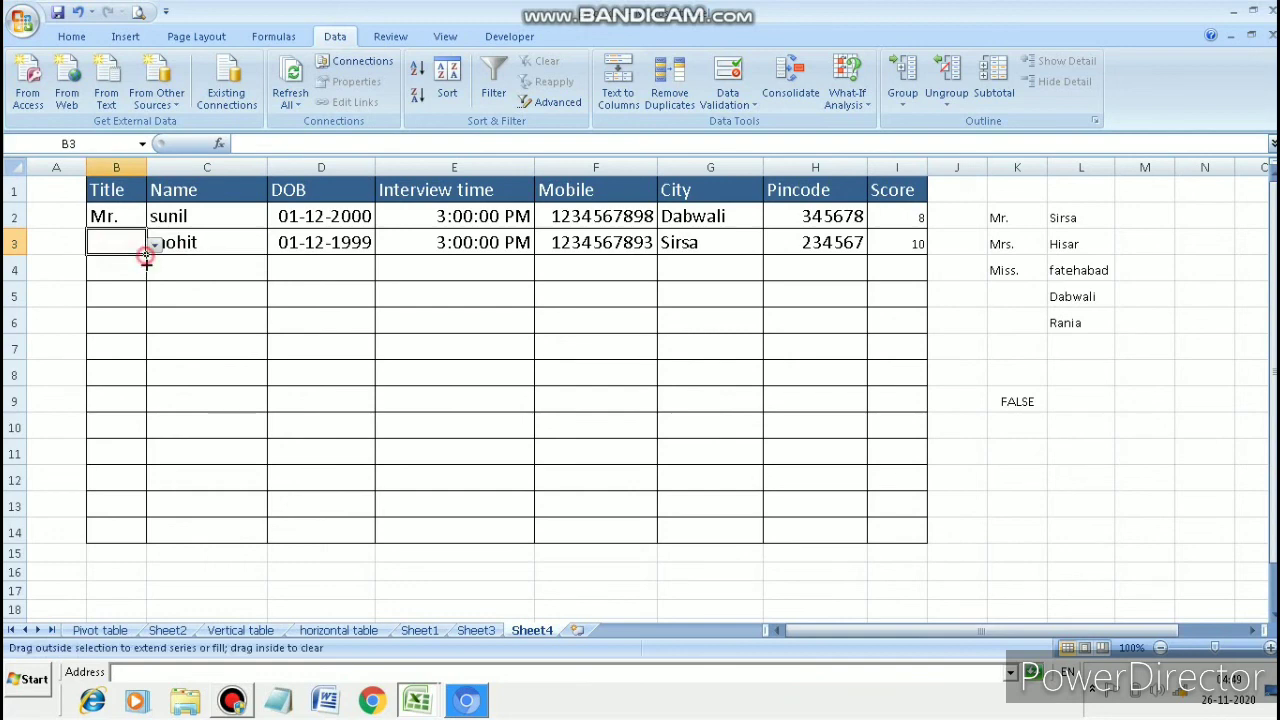
pyautogui.moveTo(146, 255); pyautogui.dragTo(157, 538)
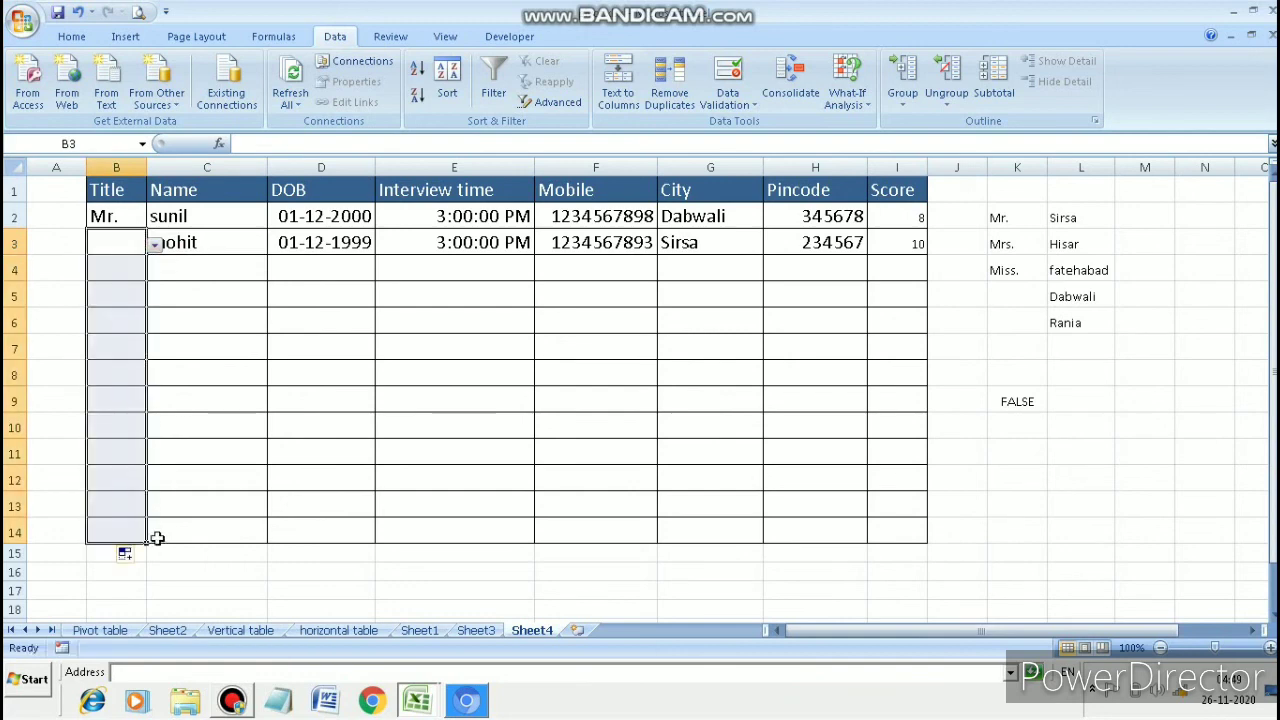
# Step: Check several filled Title cells between B4 and B11 for the dropdown list
pyautogui.click(117, 453)
pyautogui.click(117, 405)
pyautogui.click(121, 366)
pyautogui.click(124, 345)
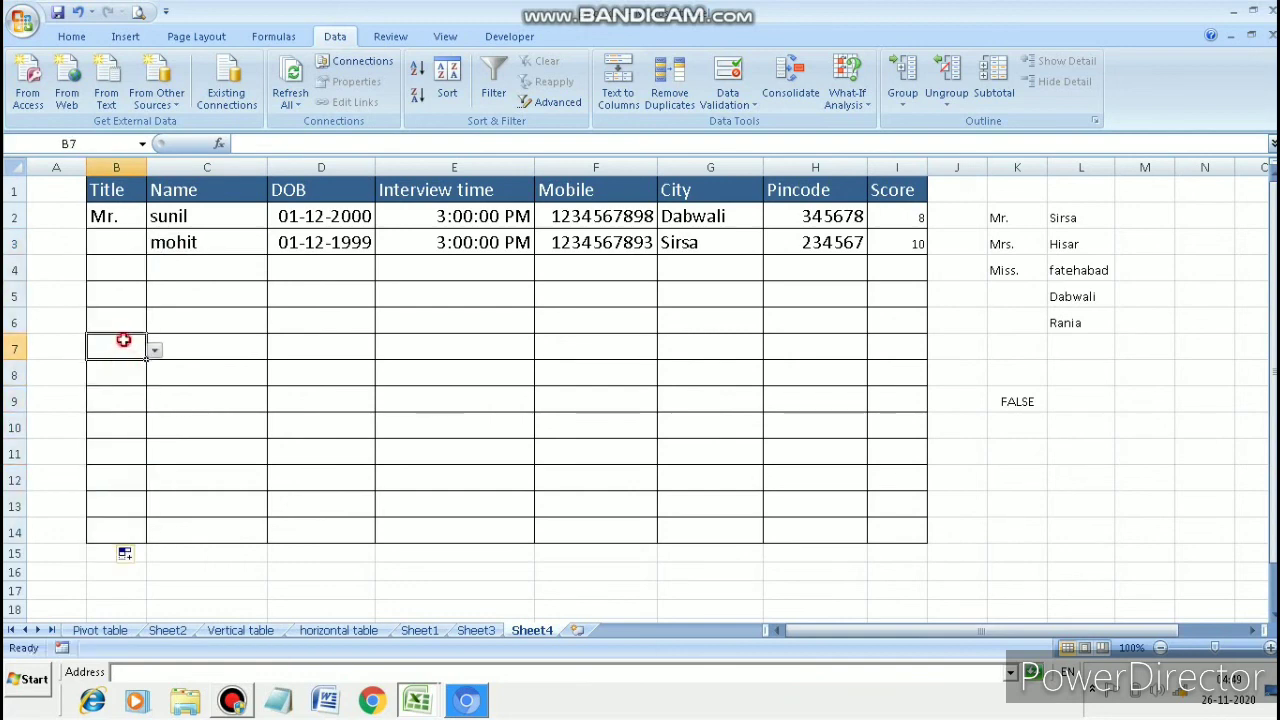
pyautogui.click(126, 316)
pyautogui.click(126, 292)
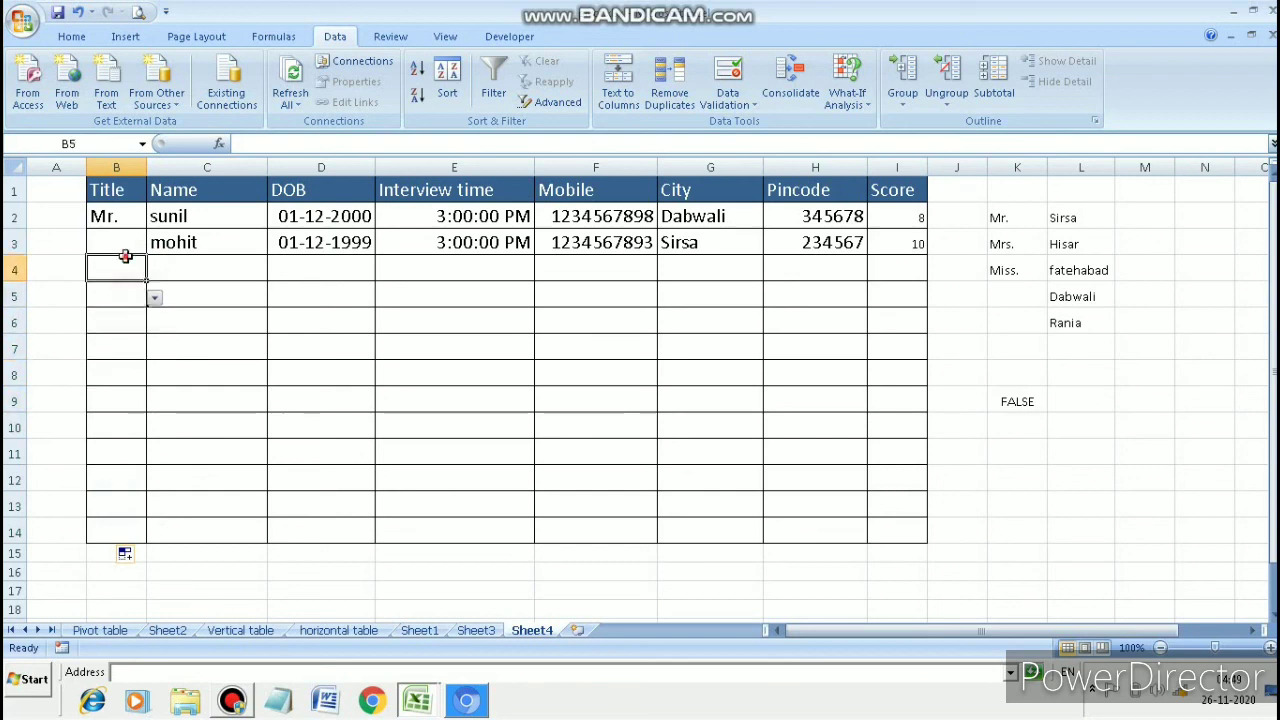
pyautogui.click(121, 262)
# Step: Fill Name cell C3 down through C14 to copy its validation, and clear the copied names from C4:C14
pyautogui.click(193, 246)
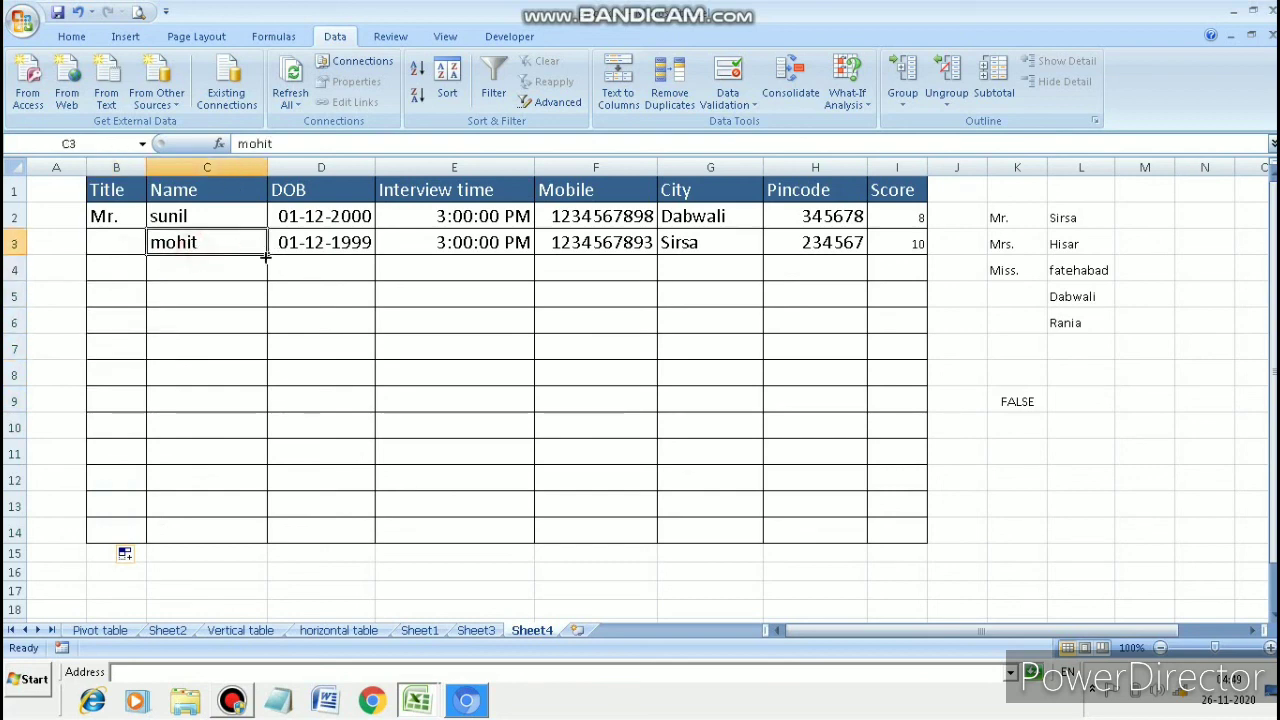
pyautogui.moveTo(267, 254); pyautogui.dragTo(276, 540)
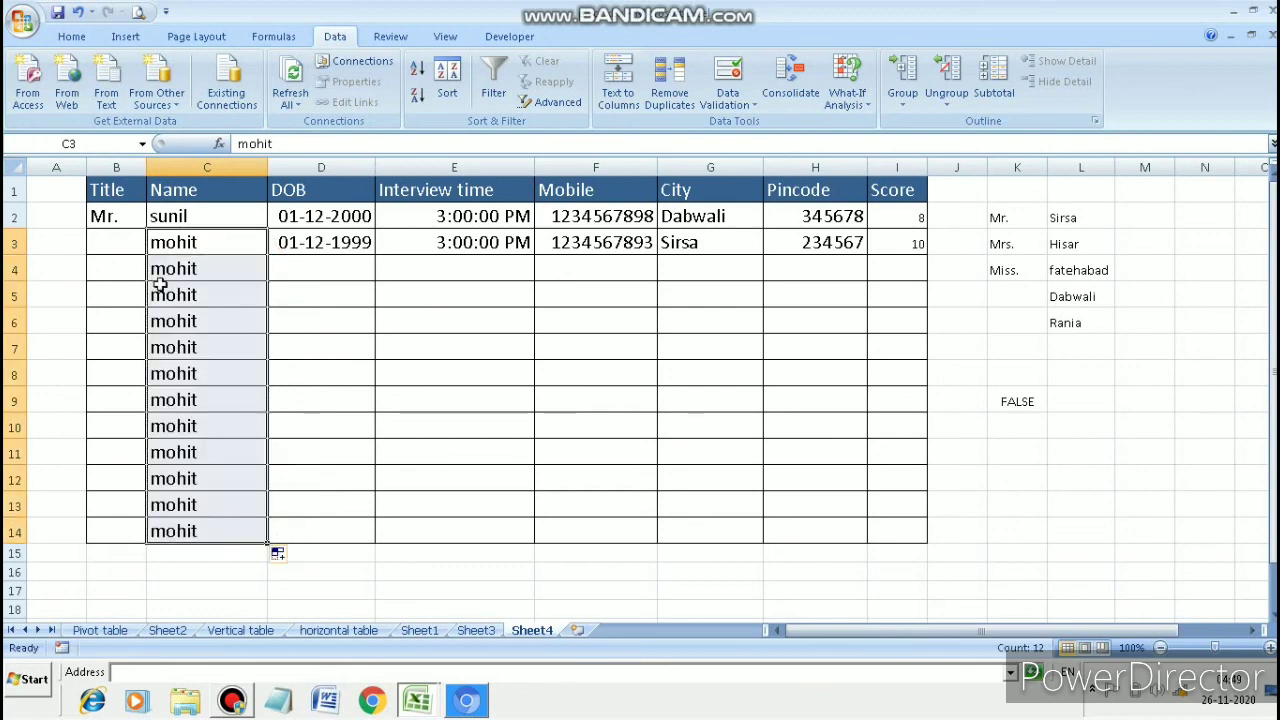
pyautogui.click(183, 268)
pyautogui.doubleClick(191, 271)
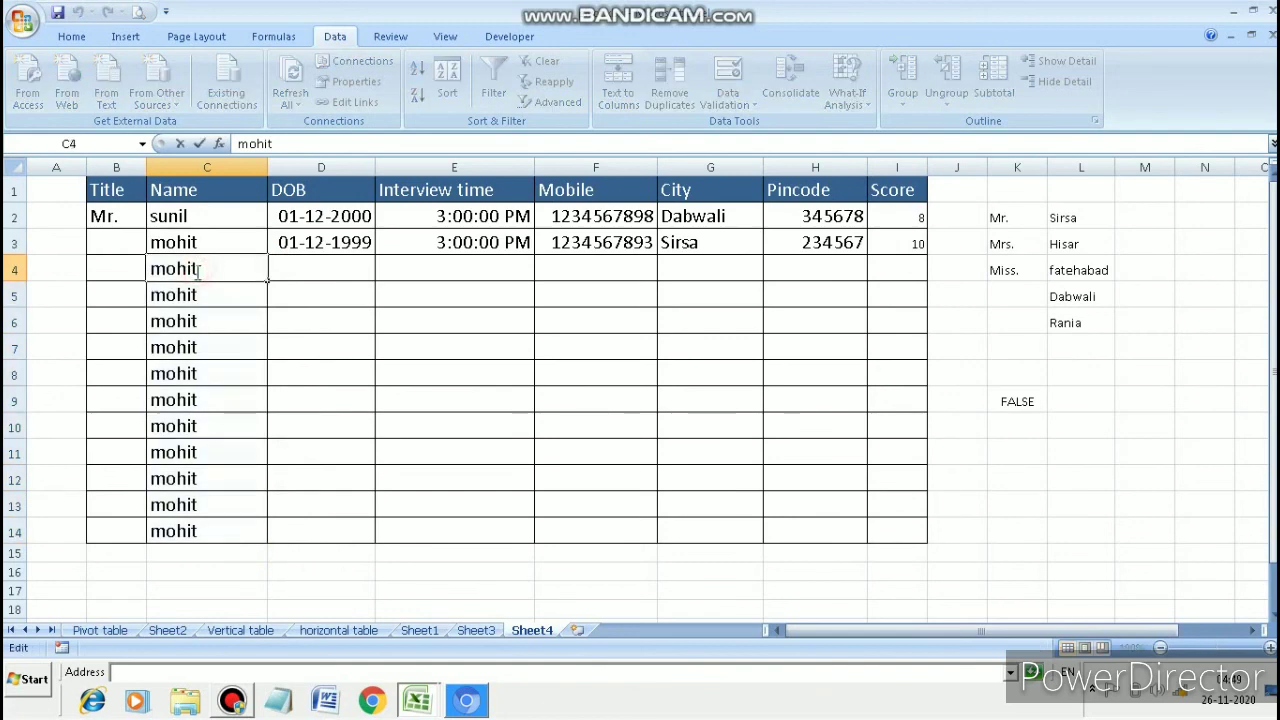
pyautogui.press('BackSpace')
pyautogui.press('BackSpace')
pyautogui.press('BackSpace')
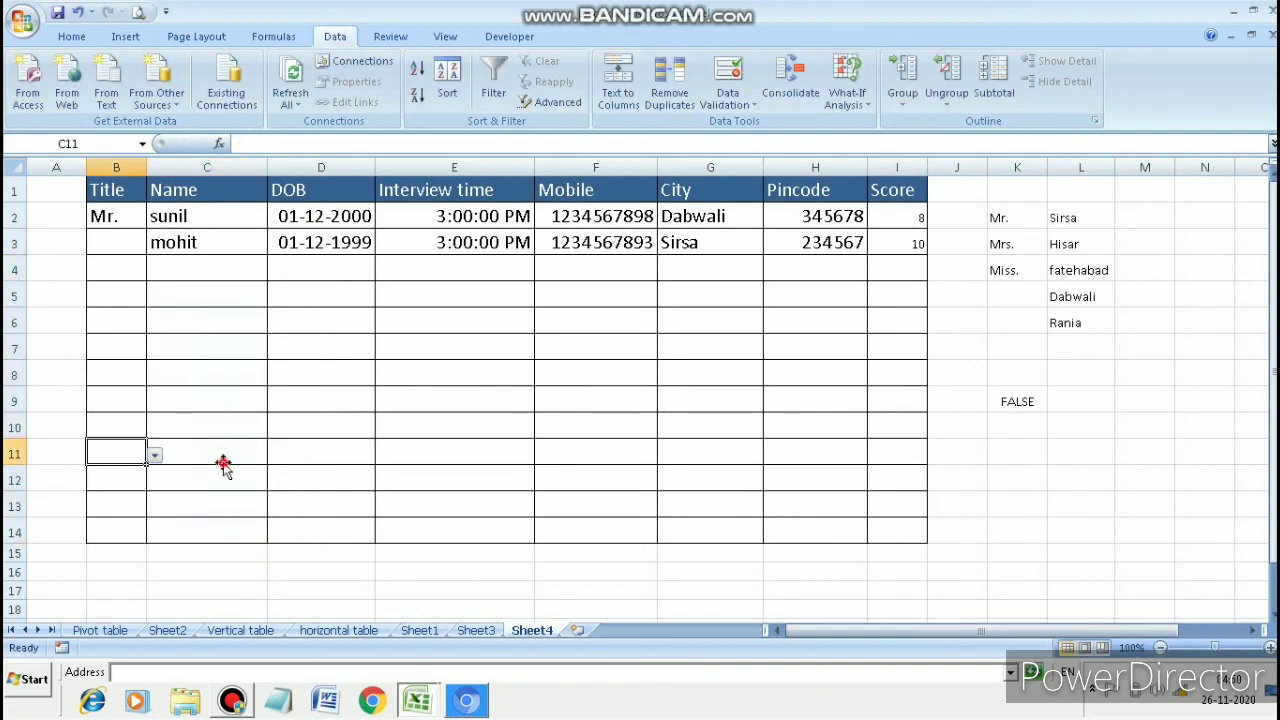
# Step: Test the copied Name validation by trying to enter 8878 in cell C8, and clear the entry
pyautogui.click(220, 425)
pyautogui.click(219, 350)
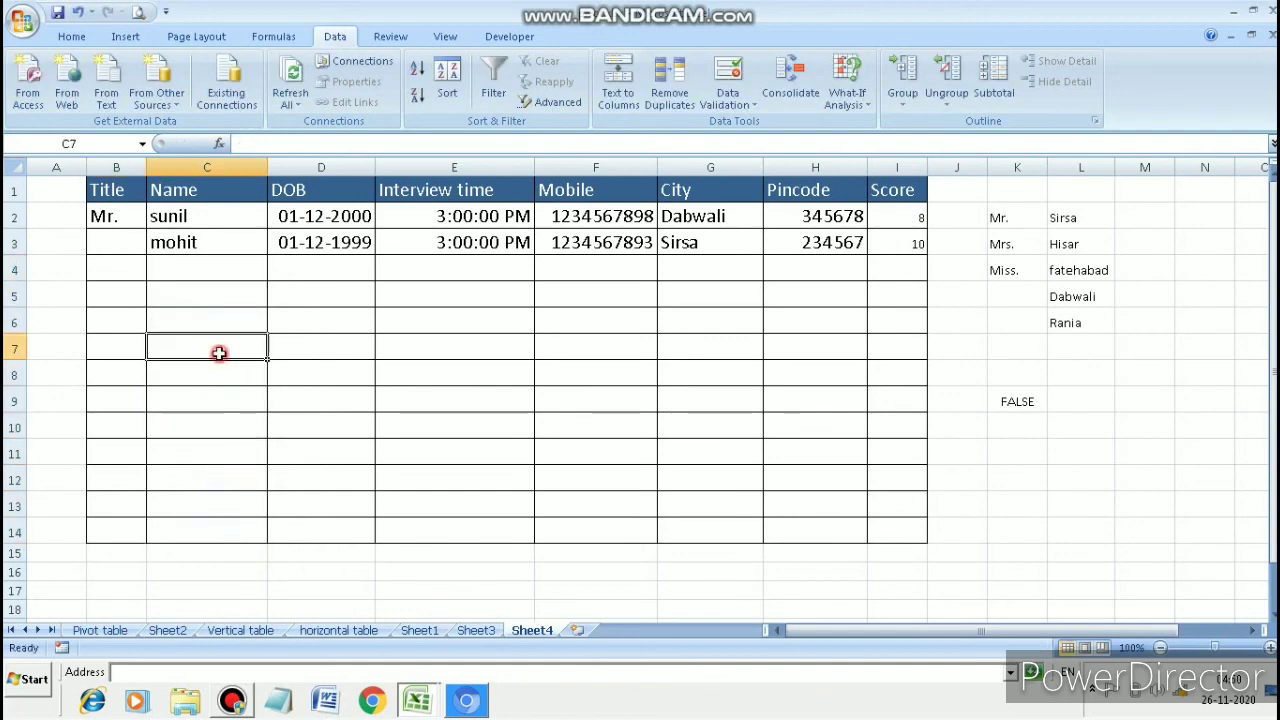
pyautogui.click(207, 320)
pyautogui.click(205, 303)
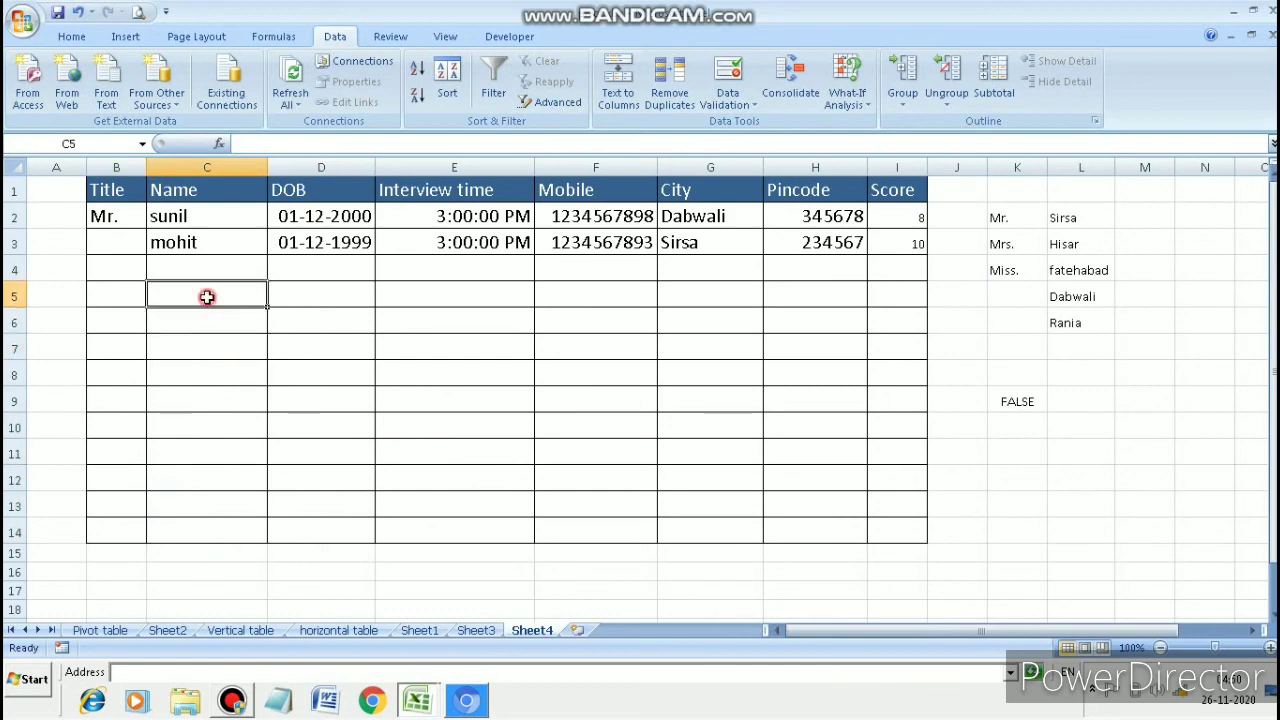
pyautogui.click(212, 375)
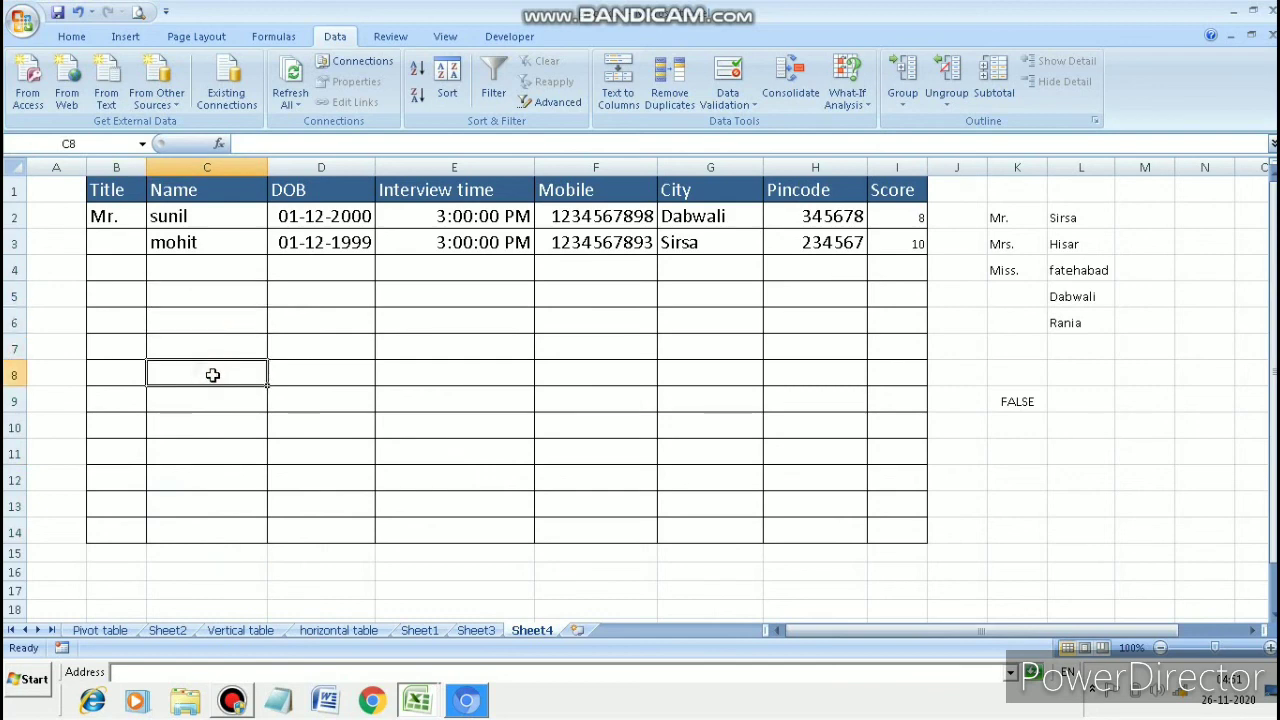
pyautogui.write('8878')
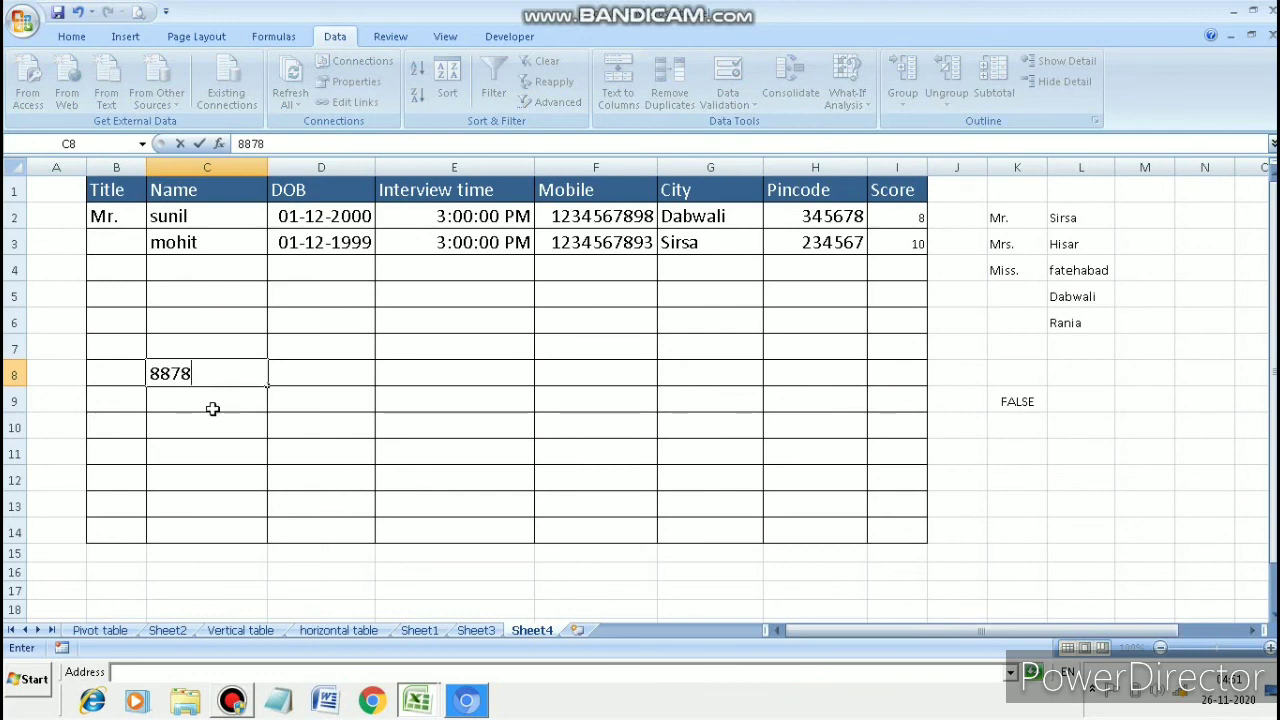
pyautogui.click(213, 410)
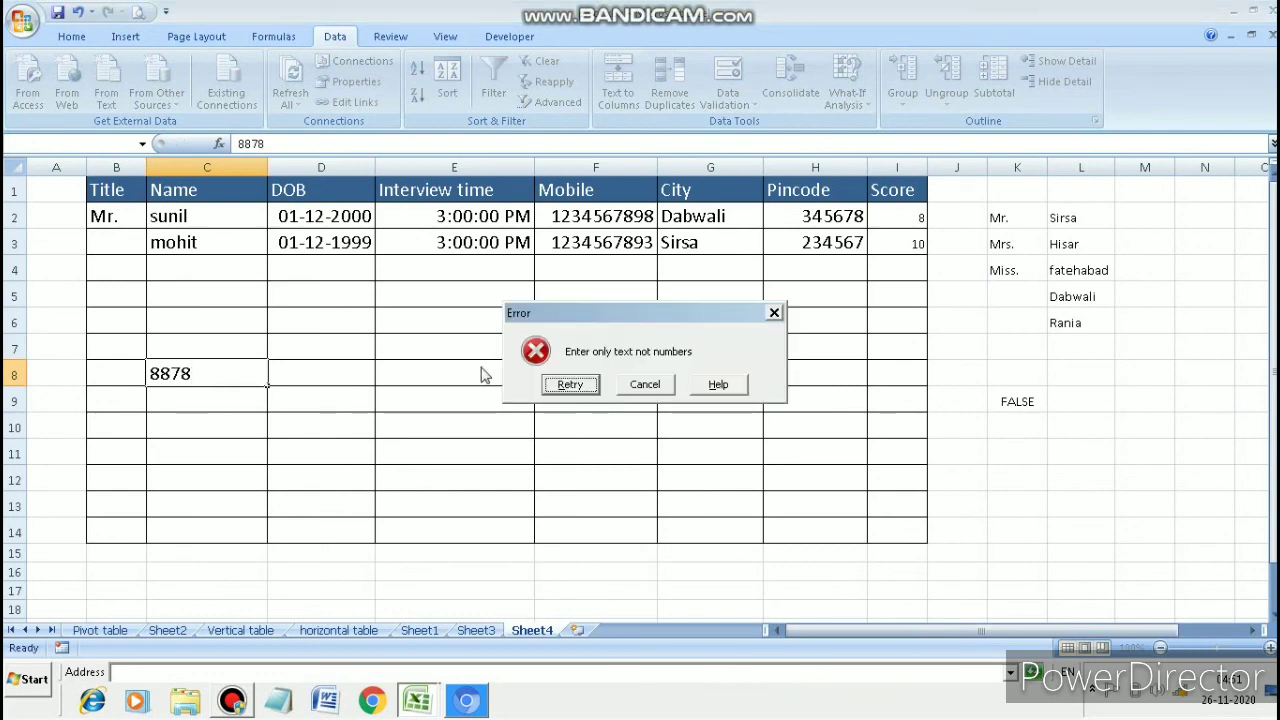
pyautogui.click(565, 384)
pyautogui.press('BackSpace')
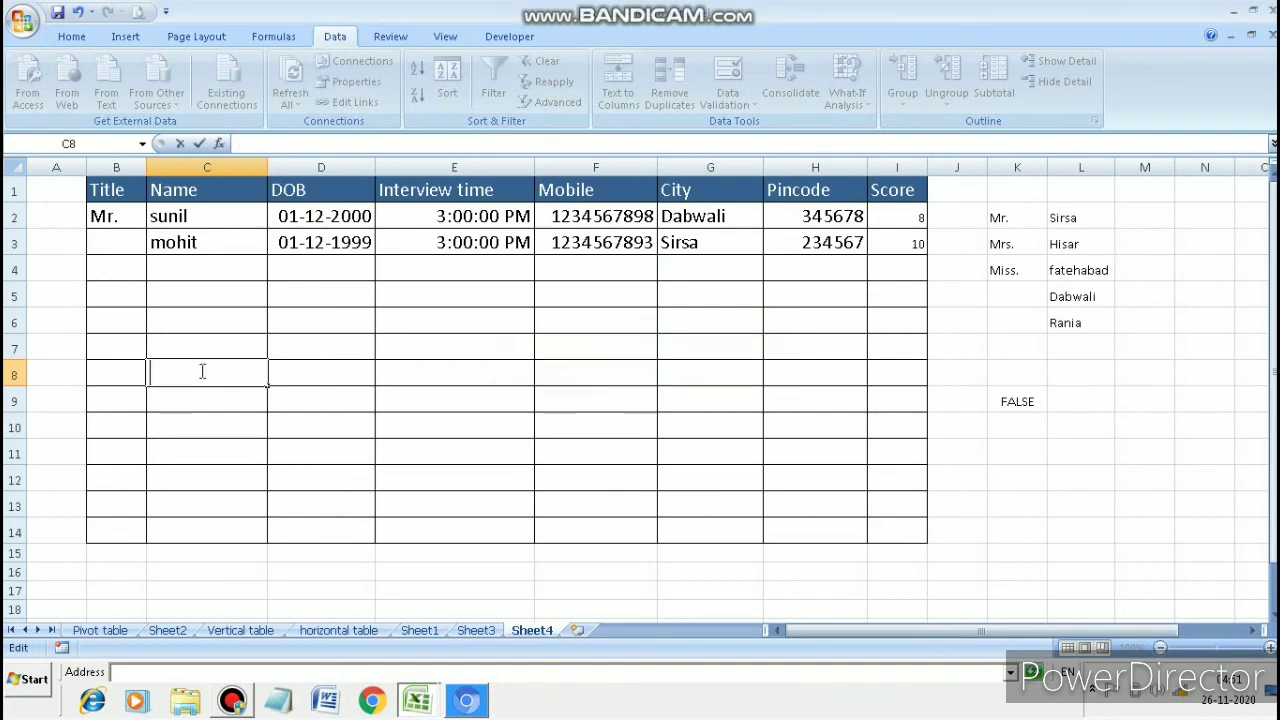
# Step: Fill DOB cell D3 down through D14 to copy its validation, and delete the generated dates from D4:D14
pyautogui.click(340, 238)
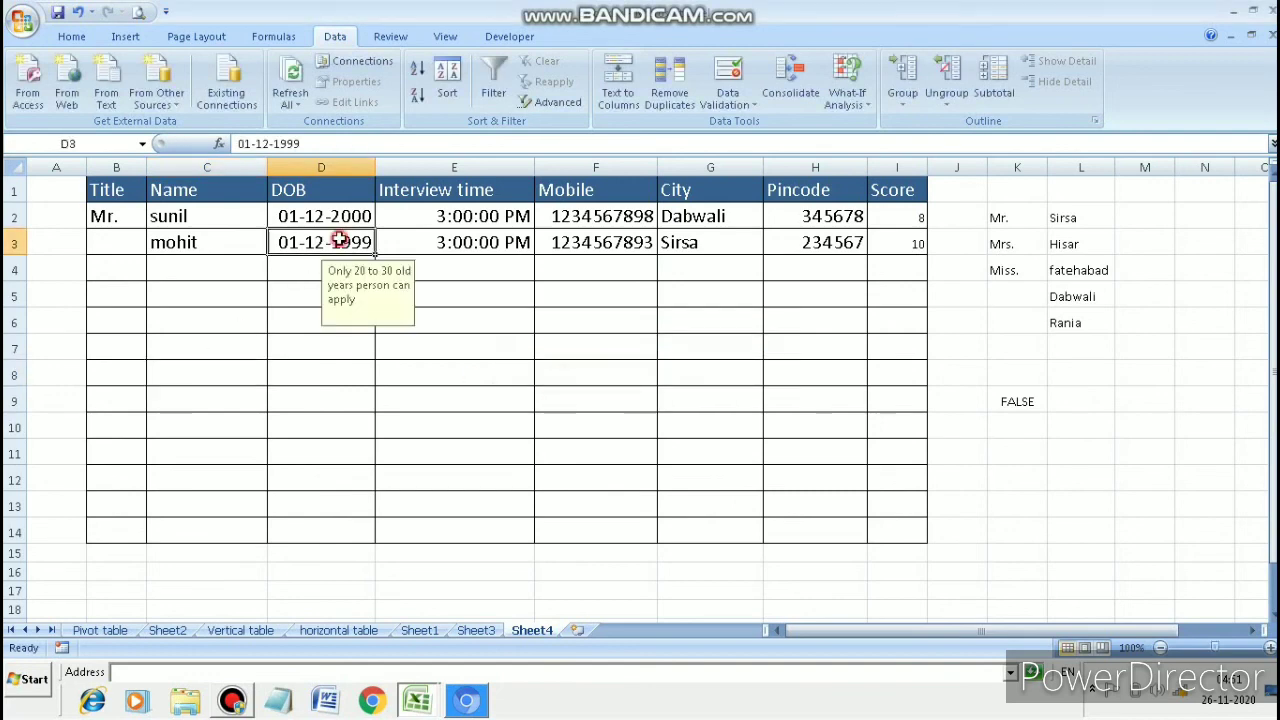
pyautogui.moveTo(375, 254); pyautogui.dragTo(380, 548)
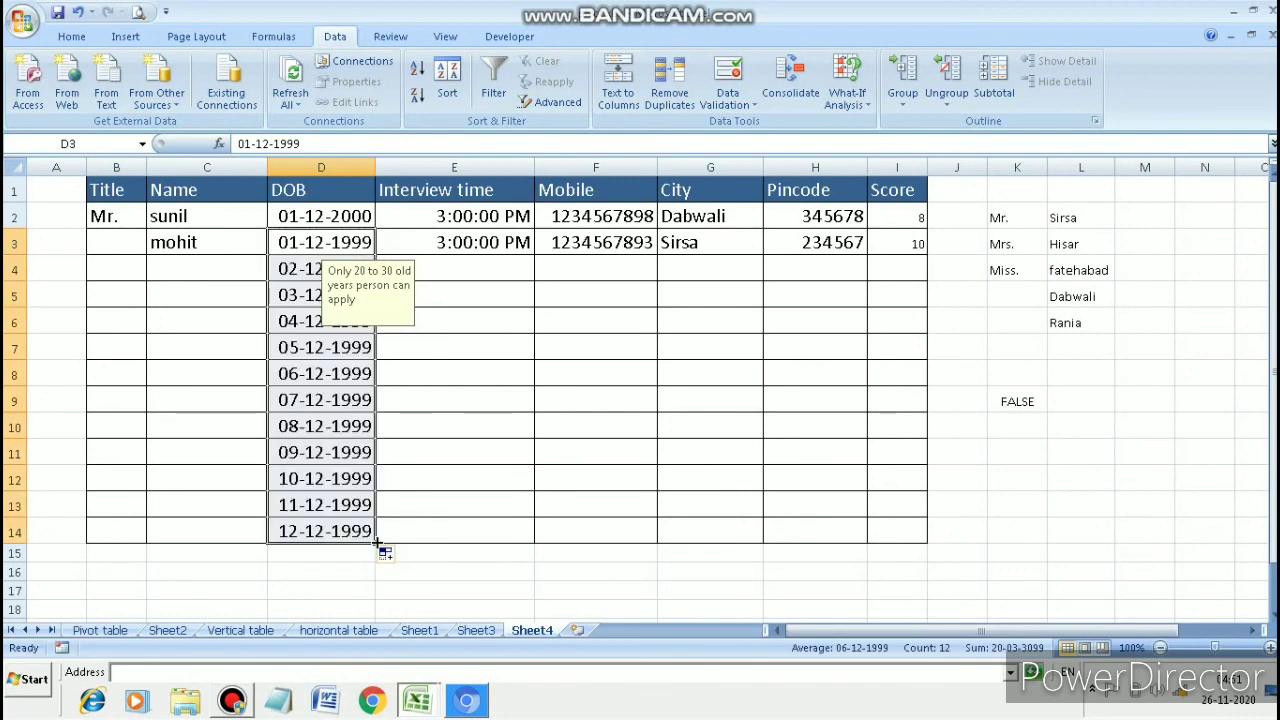
pyautogui.click(320, 376)
pyautogui.moveTo(298, 264); pyautogui.dragTo(316, 531)
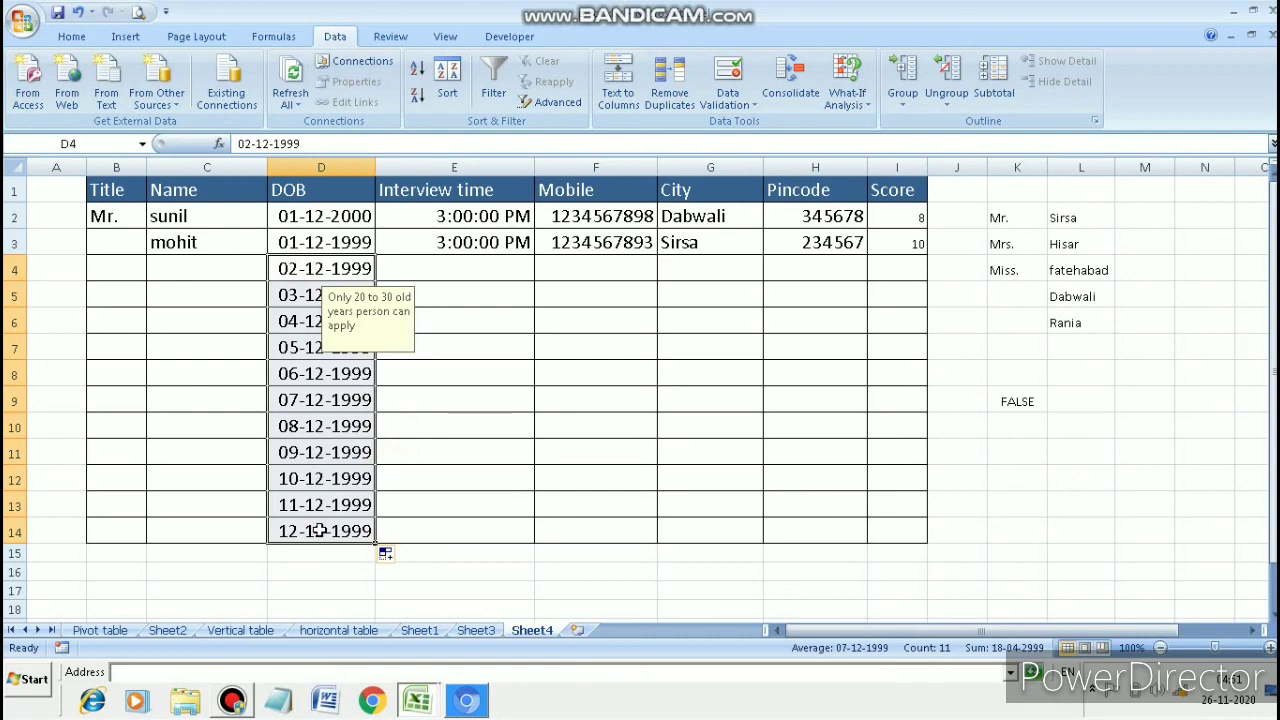
pyautogui.press('Delete')
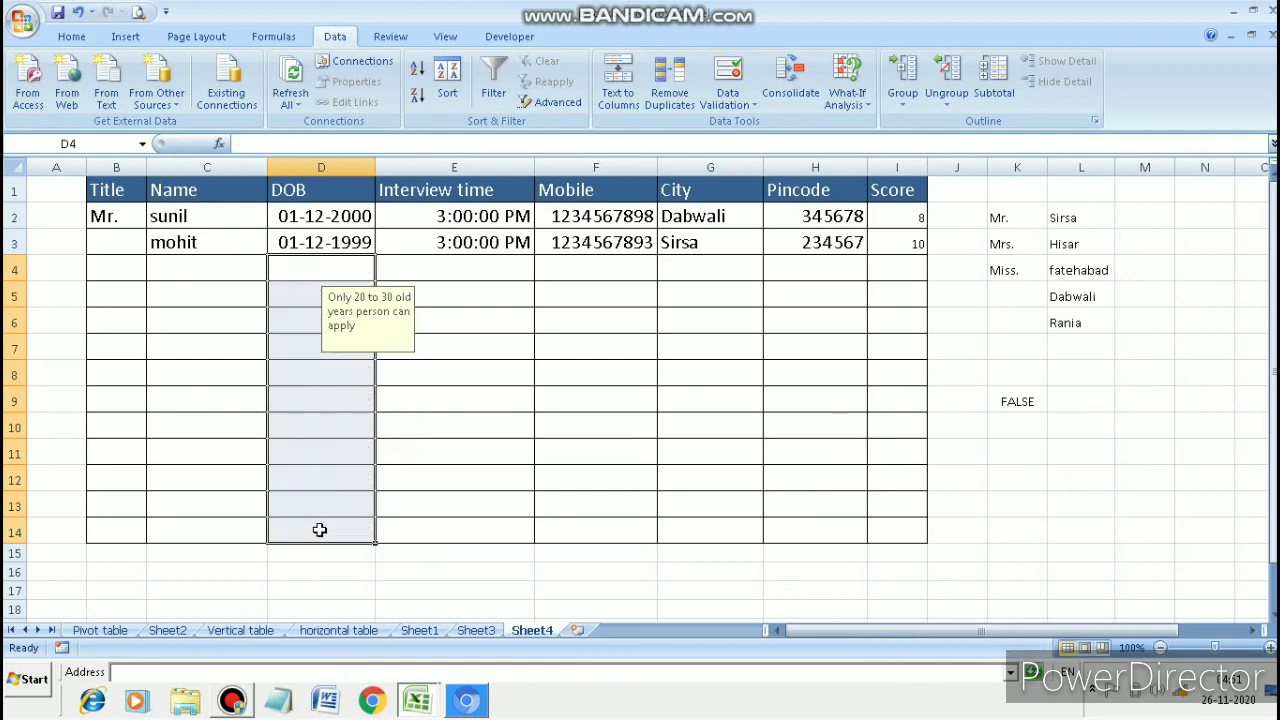
# Step: Check several empty DOB cells, such as D4, D8 and D11, for the copied input message
pyautogui.click(330, 434)
pyautogui.click(334, 374)
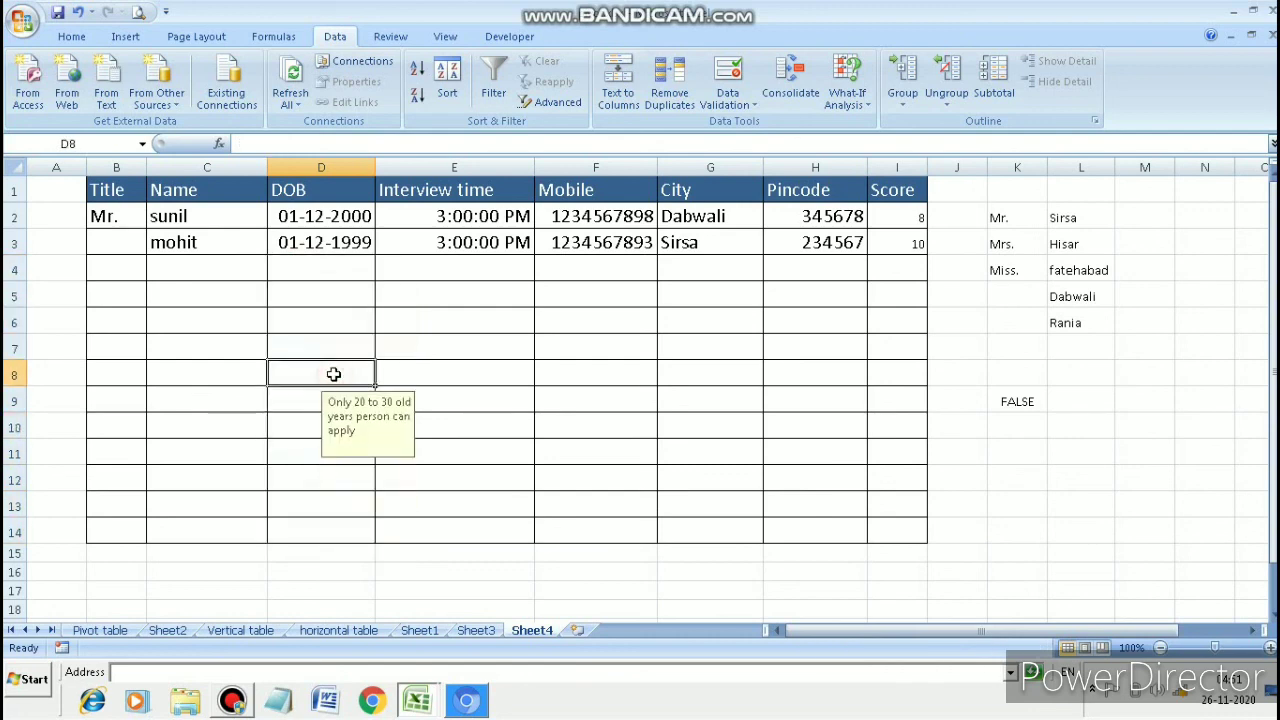
pyautogui.click(300, 448)
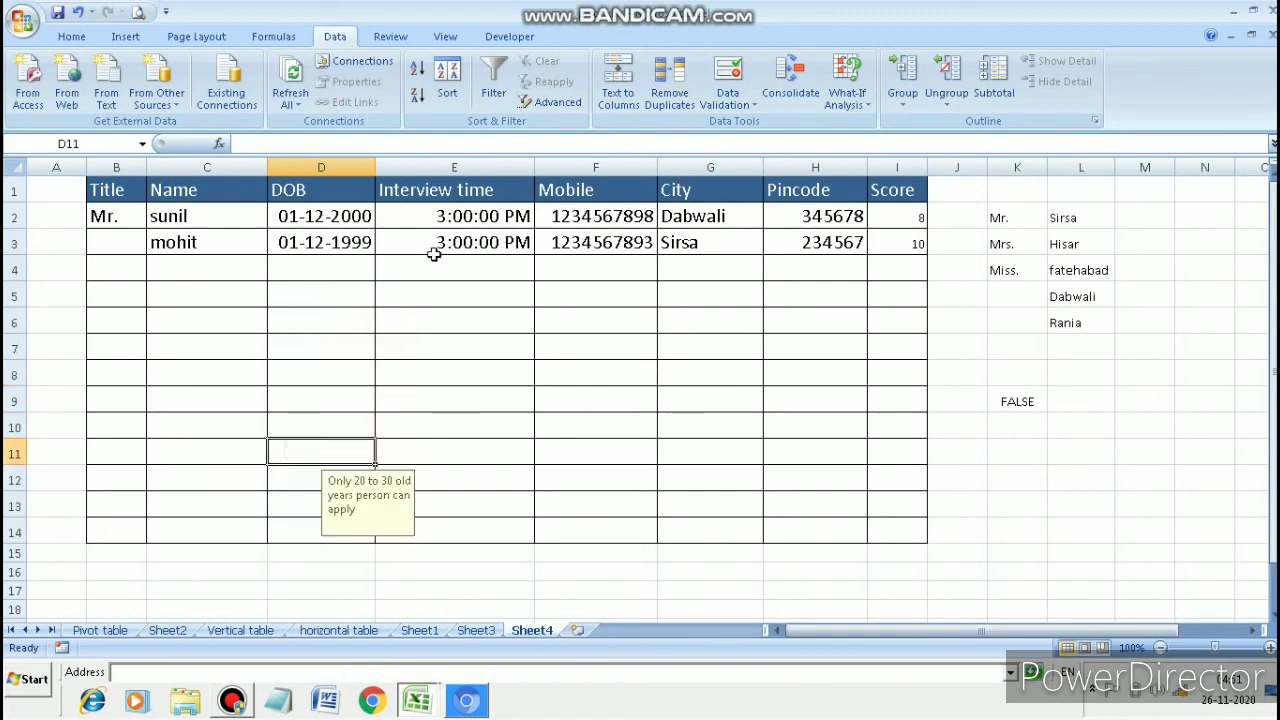
pyautogui.click(338, 272)
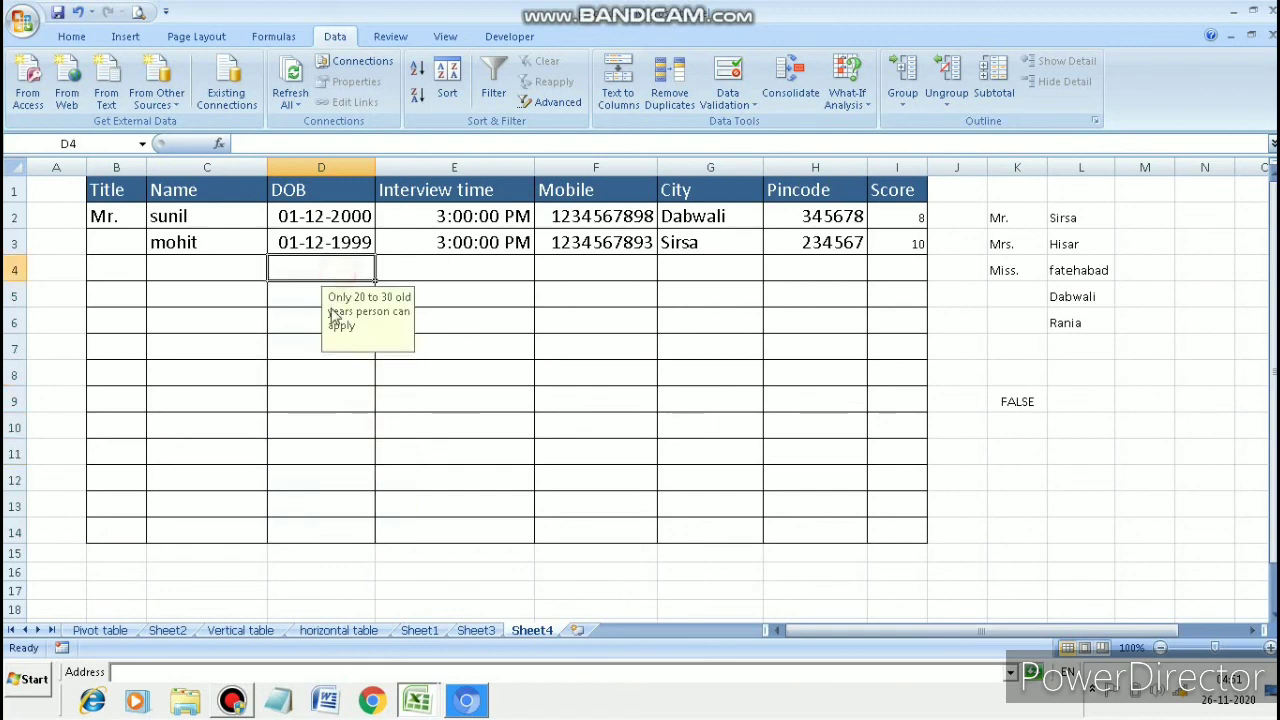
pyautogui.click(323, 381)
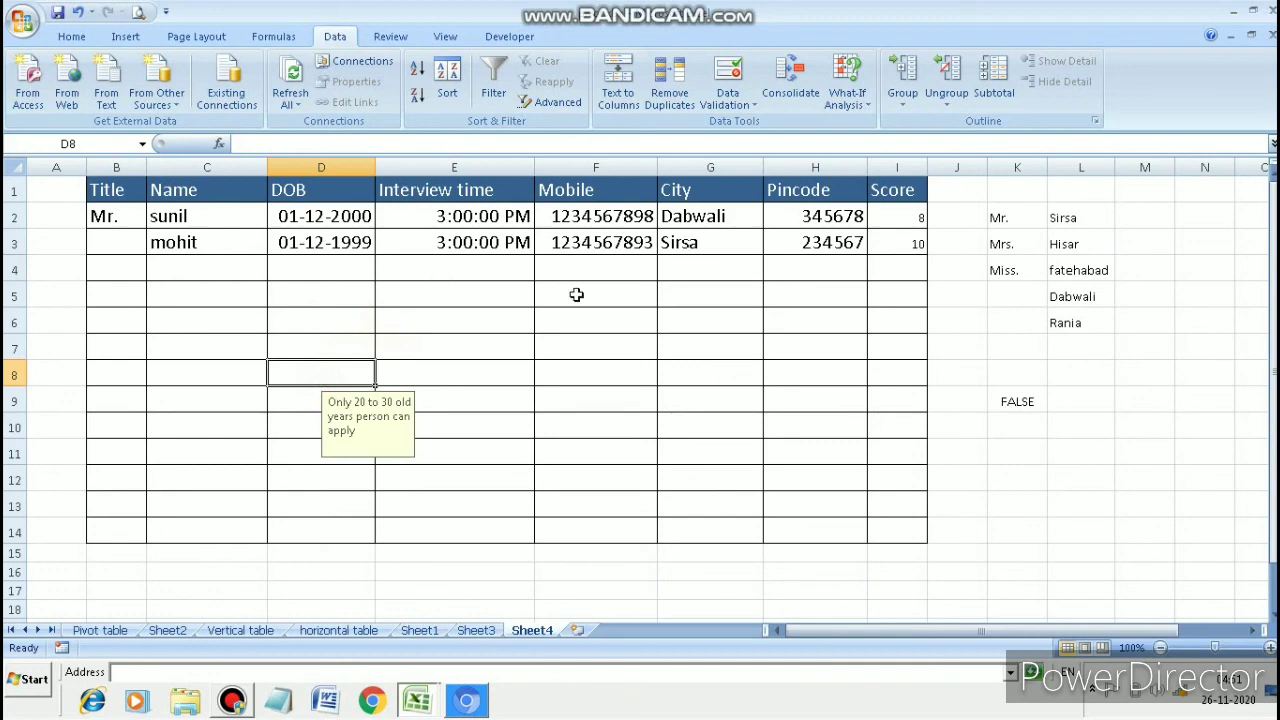
# Step: Fill Interview time cell E3 down through E14 to copy its validation, and delete the generated times from E4:E14
pyautogui.click(488, 242)
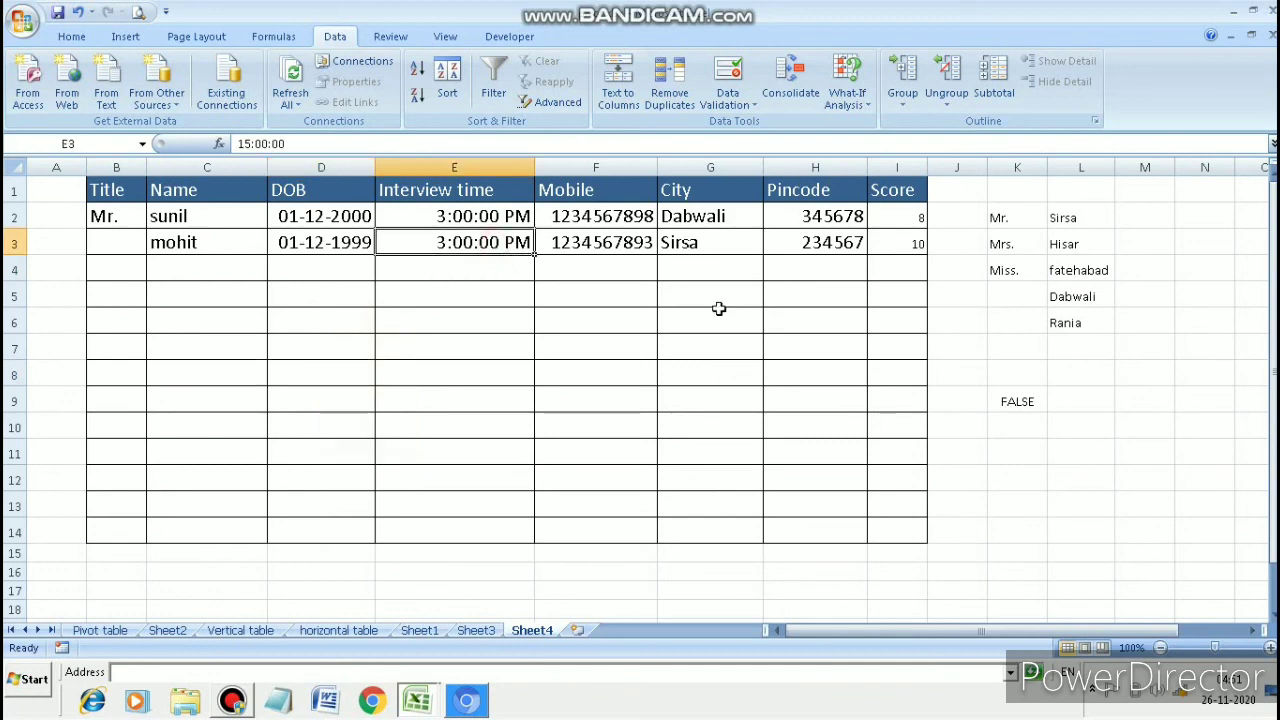
pyautogui.moveTo(535, 256); pyautogui.dragTo(540, 543)
pyautogui.moveTo(482, 276); pyautogui.dragTo(493, 521)
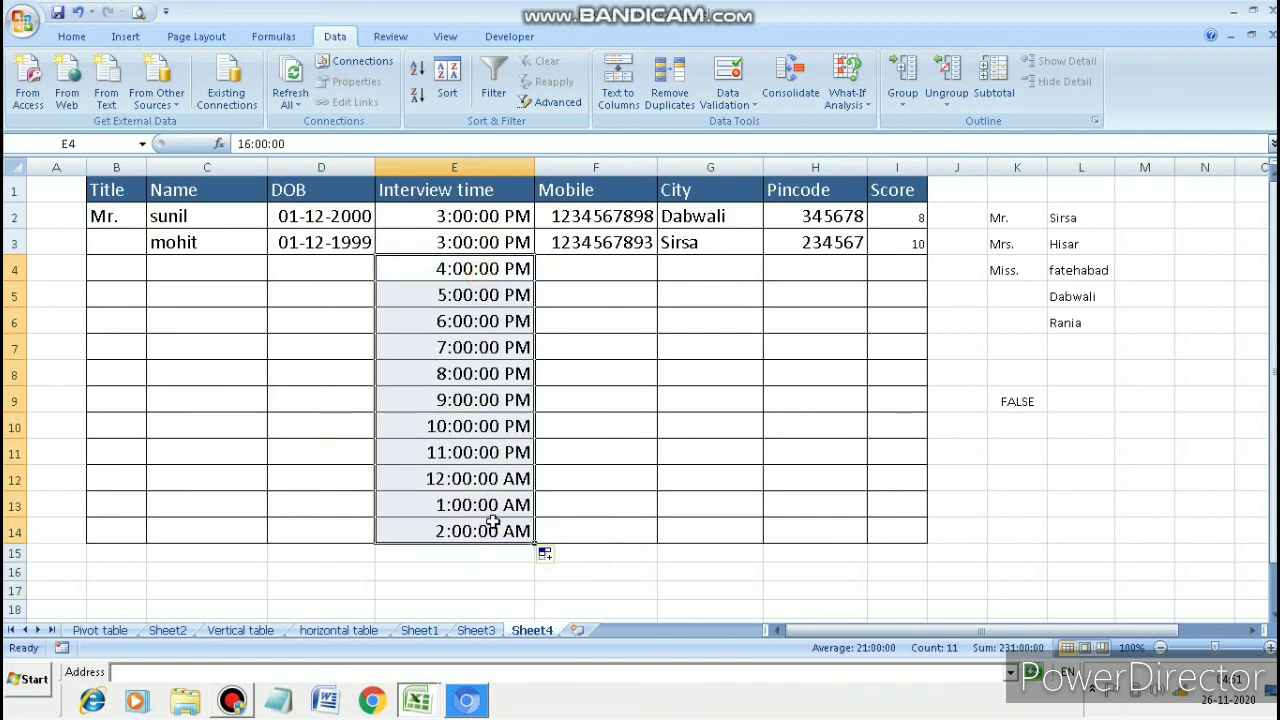
pyautogui.press('Delete')
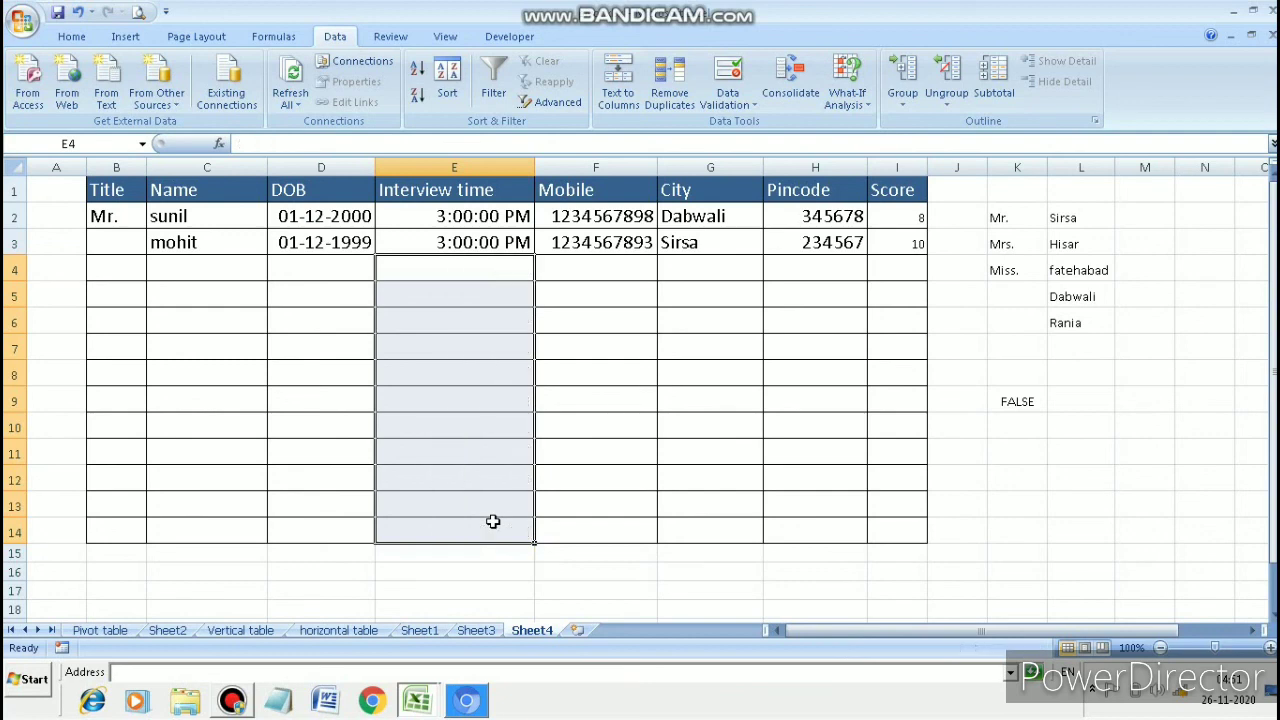